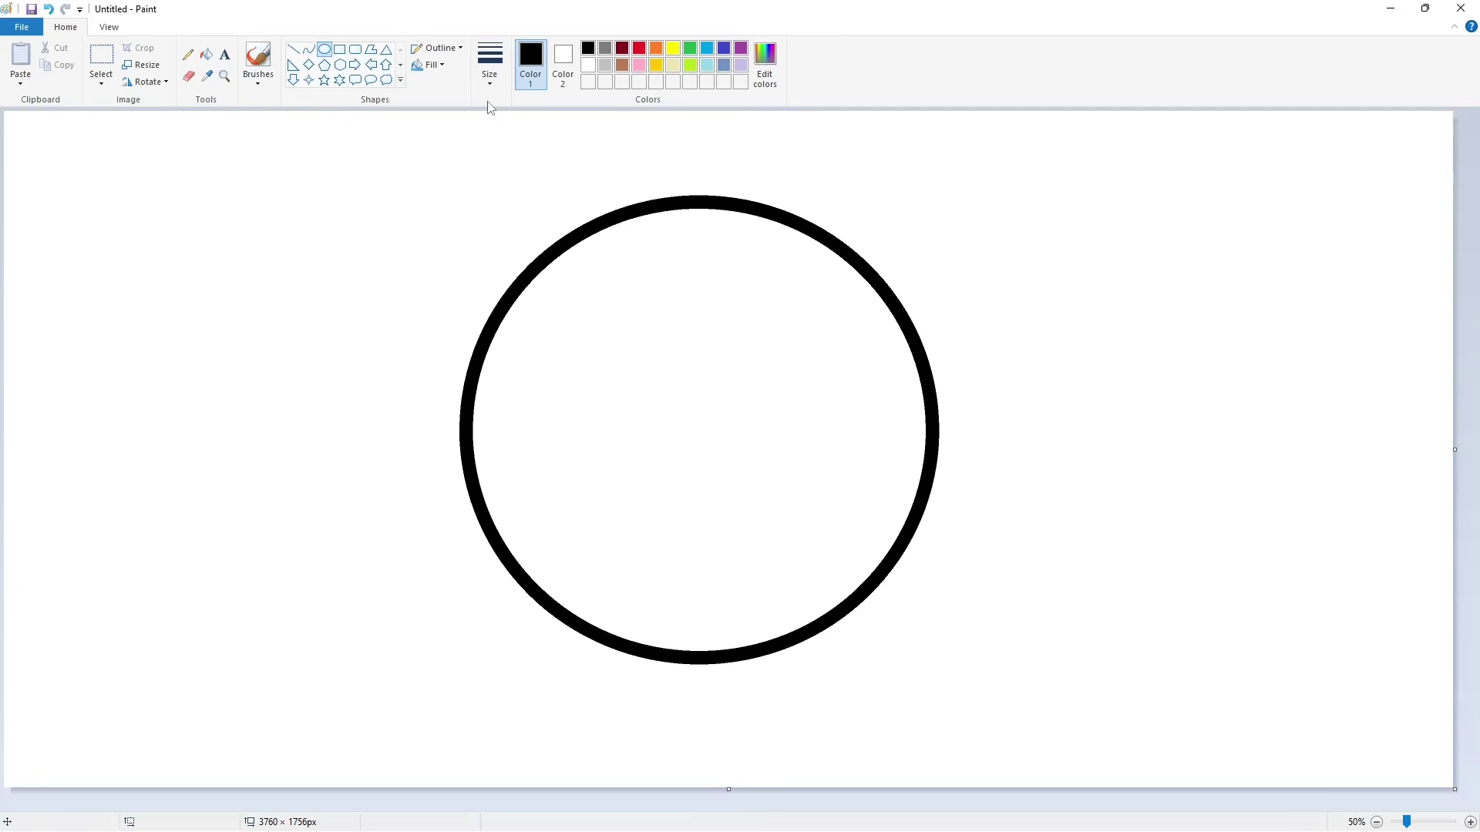
Draw a dark red rectangle about 350 px high across the circle's lower half, extending past both sides.
{"action": "left_click", "coordinate": [339, 50]}
{"action": "mouse_move", "coordinate": [378, 455]}
{"action": "left_mouse_down"}
{"action": "mouse_move", "coordinate": [615, 555]}
{"action": "mouse_move", "coordinate": [1001, 583]}
{"action": "left_mouse_up"}
{"action": "left_click", "coordinate": [622, 48]}
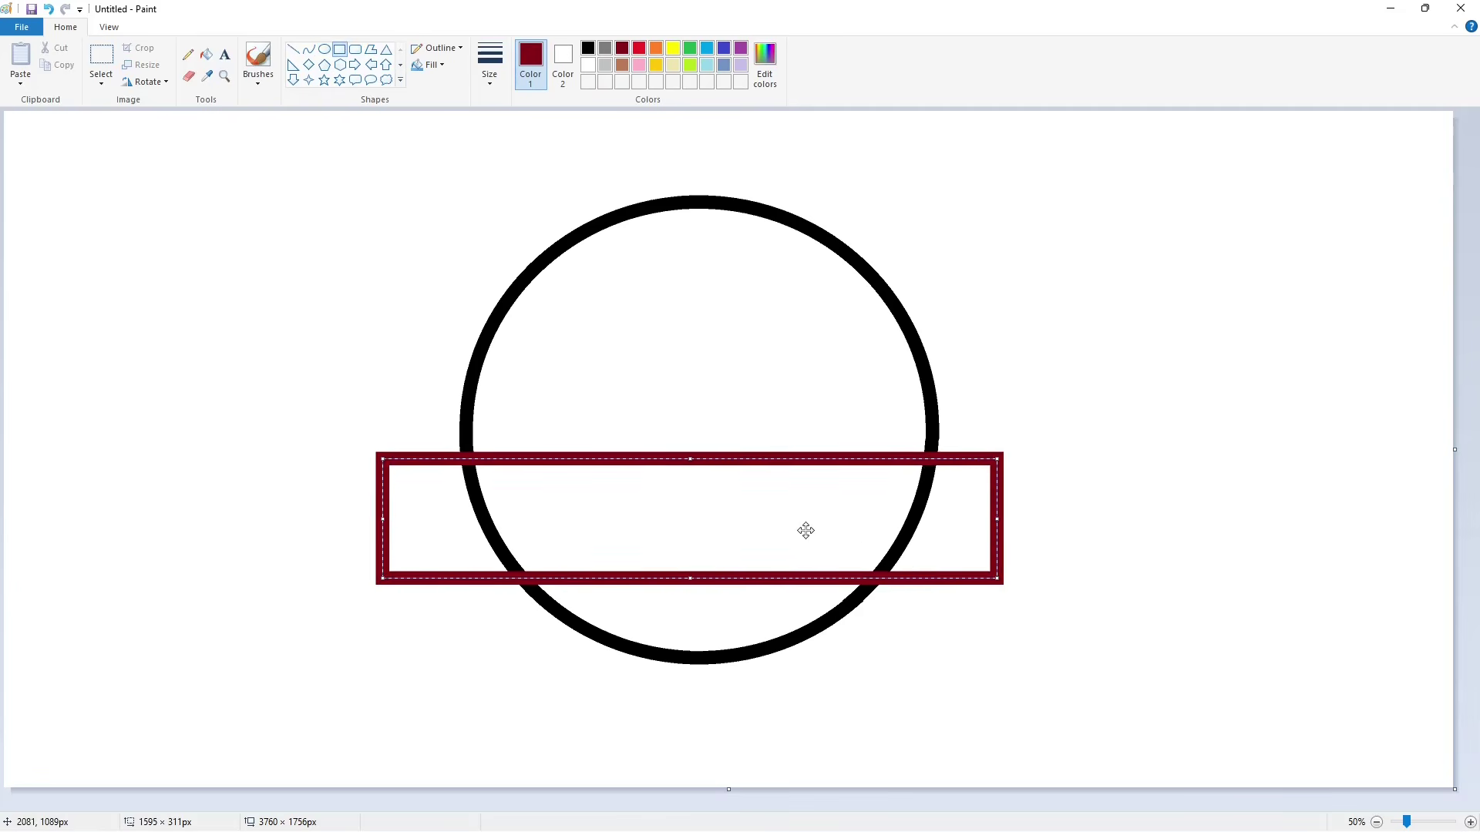
{"action": "left_click_drag", "start_coordinate": [690, 578], "coordinate": [693, 592]}
{"action": "left_click_drag", "start_coordinate": [382, 525], "coordinate": [378, 526]}
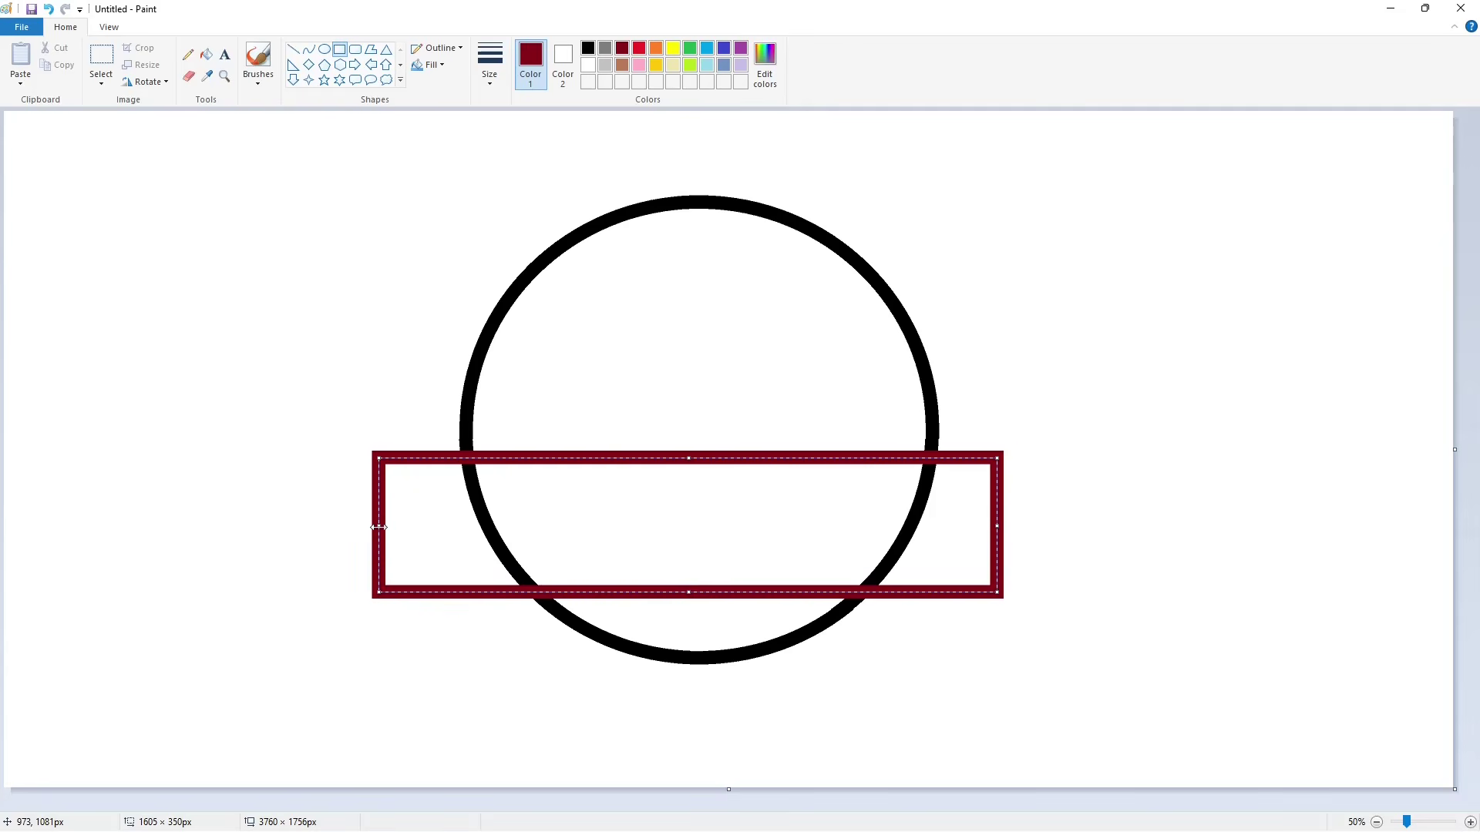
{"action": "left_click_drag", "start_coordinate": [997, 526], "coordinate": [1012, 527]}
Clear the circle arcs inside the rectangle with white, and fill the rectangle's outline and interior black as a solid banner.
{"action": "left_click", "coordinate": [207, 54]}
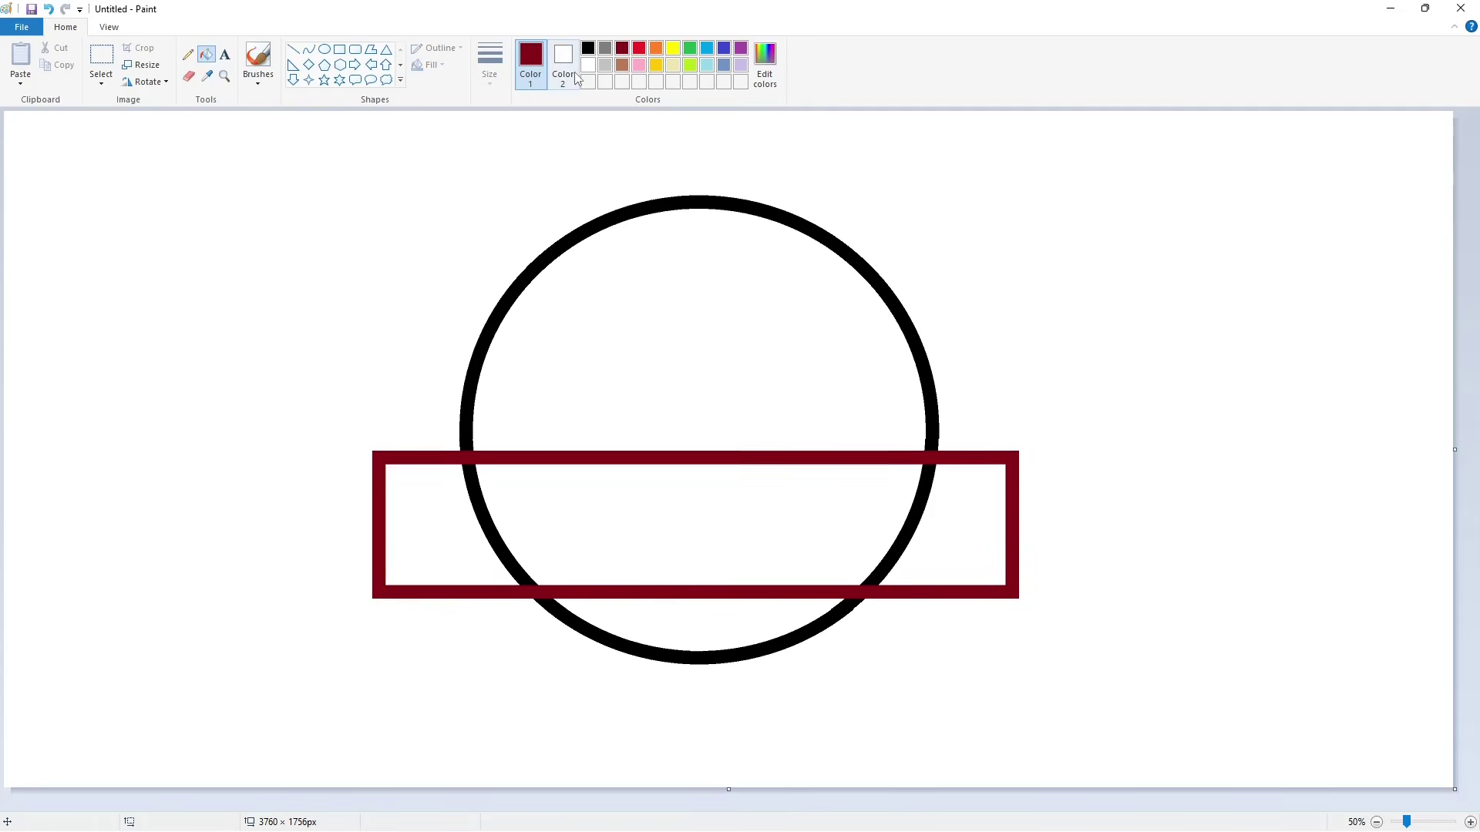
{"action": "left_click", "coordinate": [588, 65]}
{"action": "left_click", "coordinate": [487, 522]}
{"action": "left_click", "coordinate": [915, 524]}
{"action": "left_click", "coordinate": [588, 47]}
{"action": "left_click", "coordinate": [634, 591]}
{"action": "left_click", "coordinate": [651, 539]}
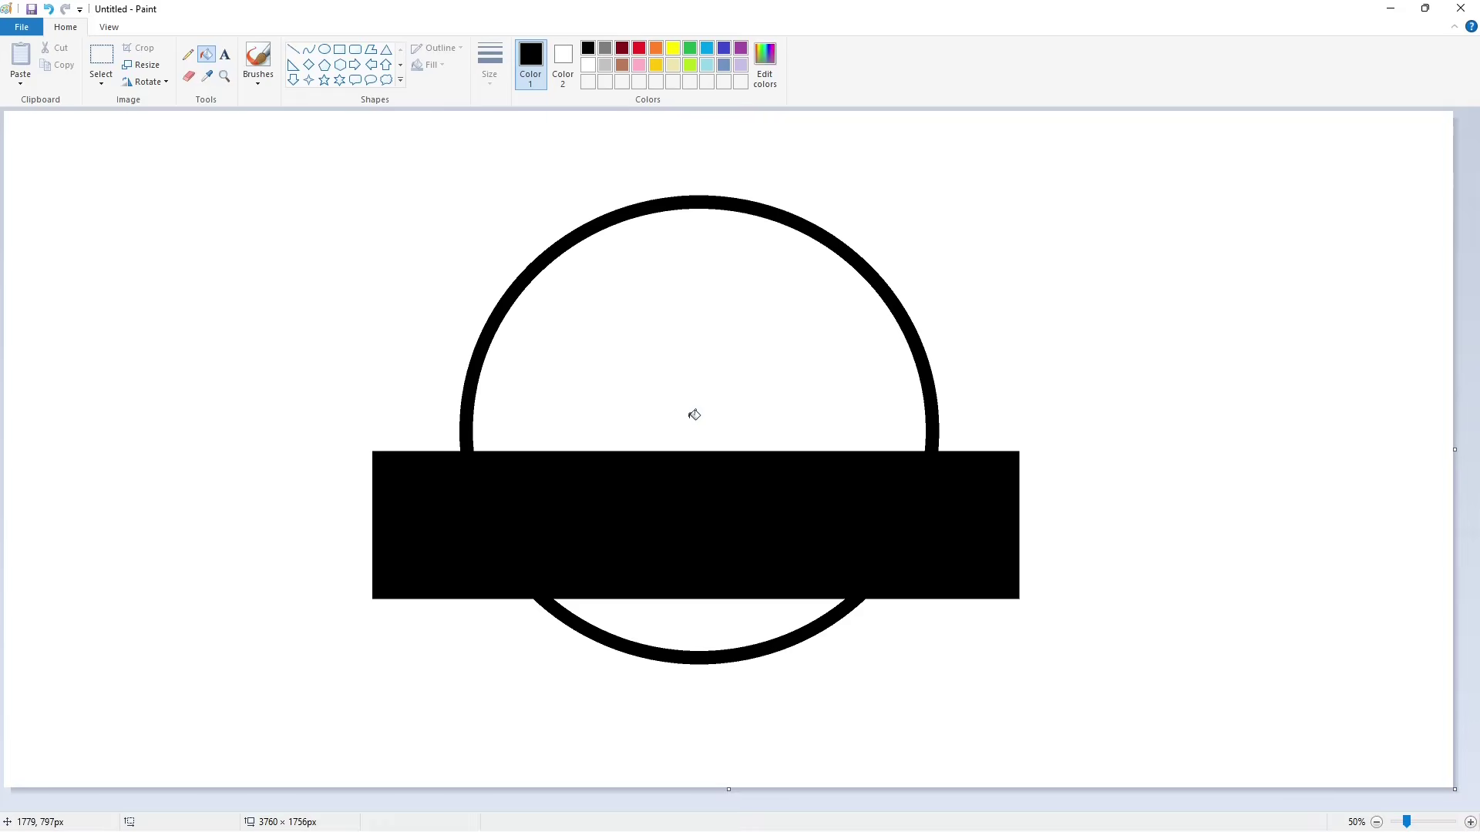
Select and copy the area containing the whole circle-and-banner badge.
{"action": "left_click", "coordinate": [101, 55]}
{"action": "left_click_drag", "start_coordinate": [233, 159], "coordinate": [1111, 717]}
{"action": "left_click", "coordinate": [1182, 671]}
Draw a dark red ellipse about 1311 × 1283 px with the thinnest line, evenly spaced around the black circle.
{"action": "left_click", "coordinate": [324, 49]}
{"action": "left_click", "coordinate": [622, 47]}
{"action": "left_click", "coordinate": [489, 65]}
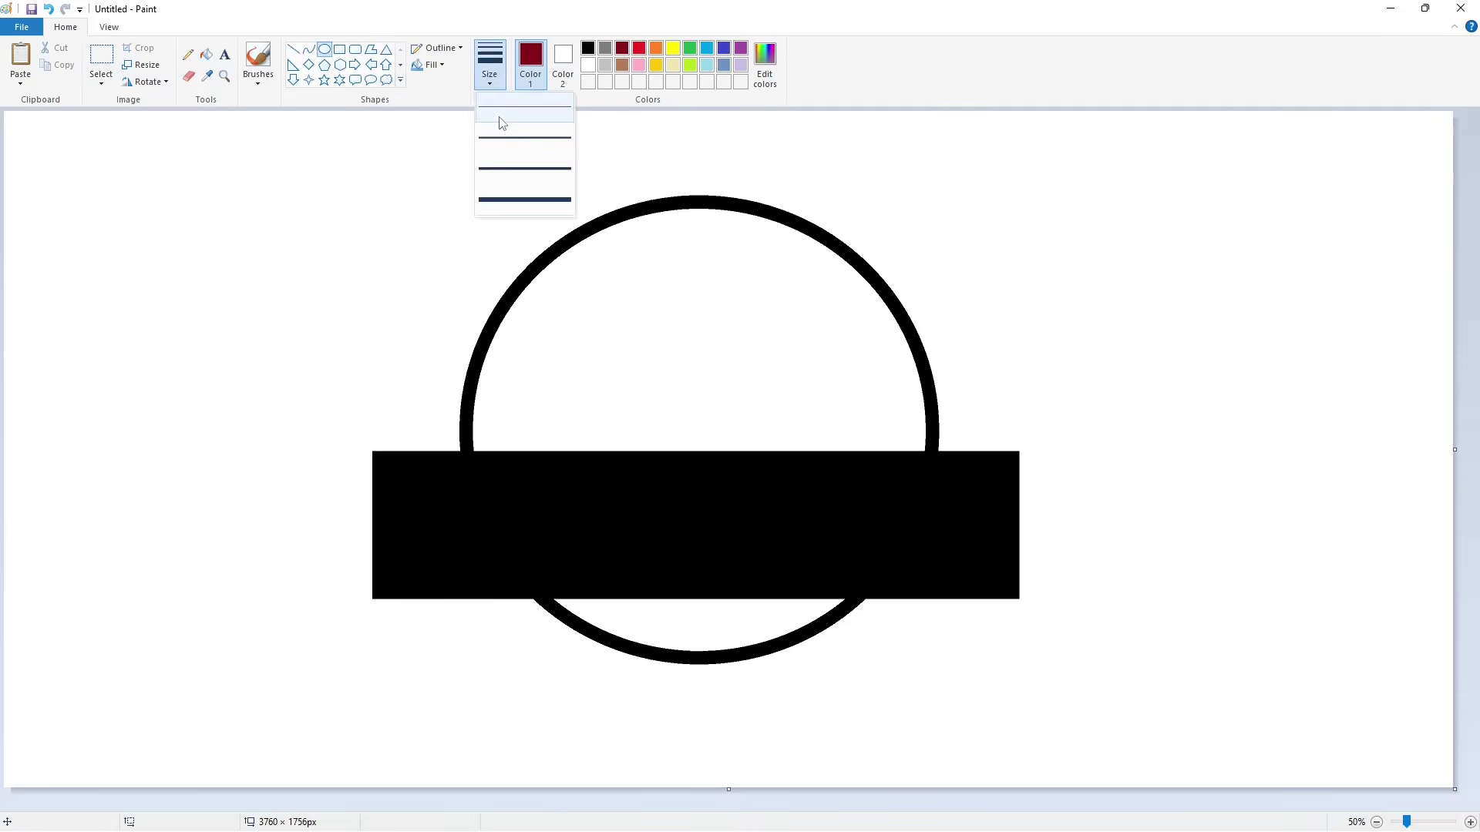
{"action": "left_click", "coordinate": [499, 117]}
{"action": "left_click_drag", "start_coordinate": [474, 217], "coordinate": [938, 718]}
{"action": "left_click_drag", "start_coordinate": [644, 524], "coordinate": [653, 494]}
{"action": "left_click_drag", "start_coordinate": [482, 439], "coordinate": [447, 453]}
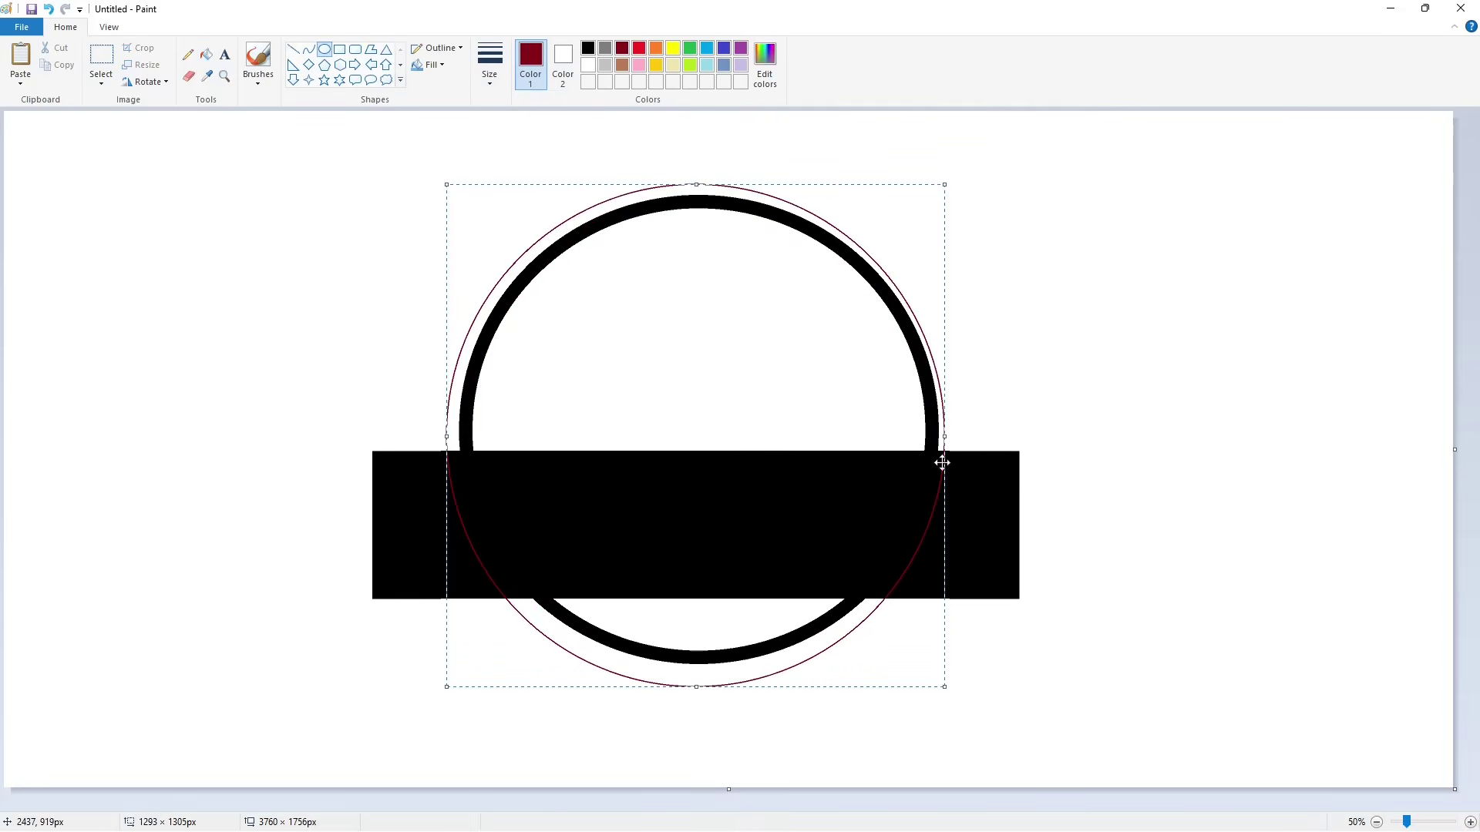
{"action": "left_click_drag", "start_coordinate": [941, 462], "coordinate": [950, 463]}
{"action": "left_click_drag", "start_coordinate": [704, 687], "coordinate": [712, 679]}
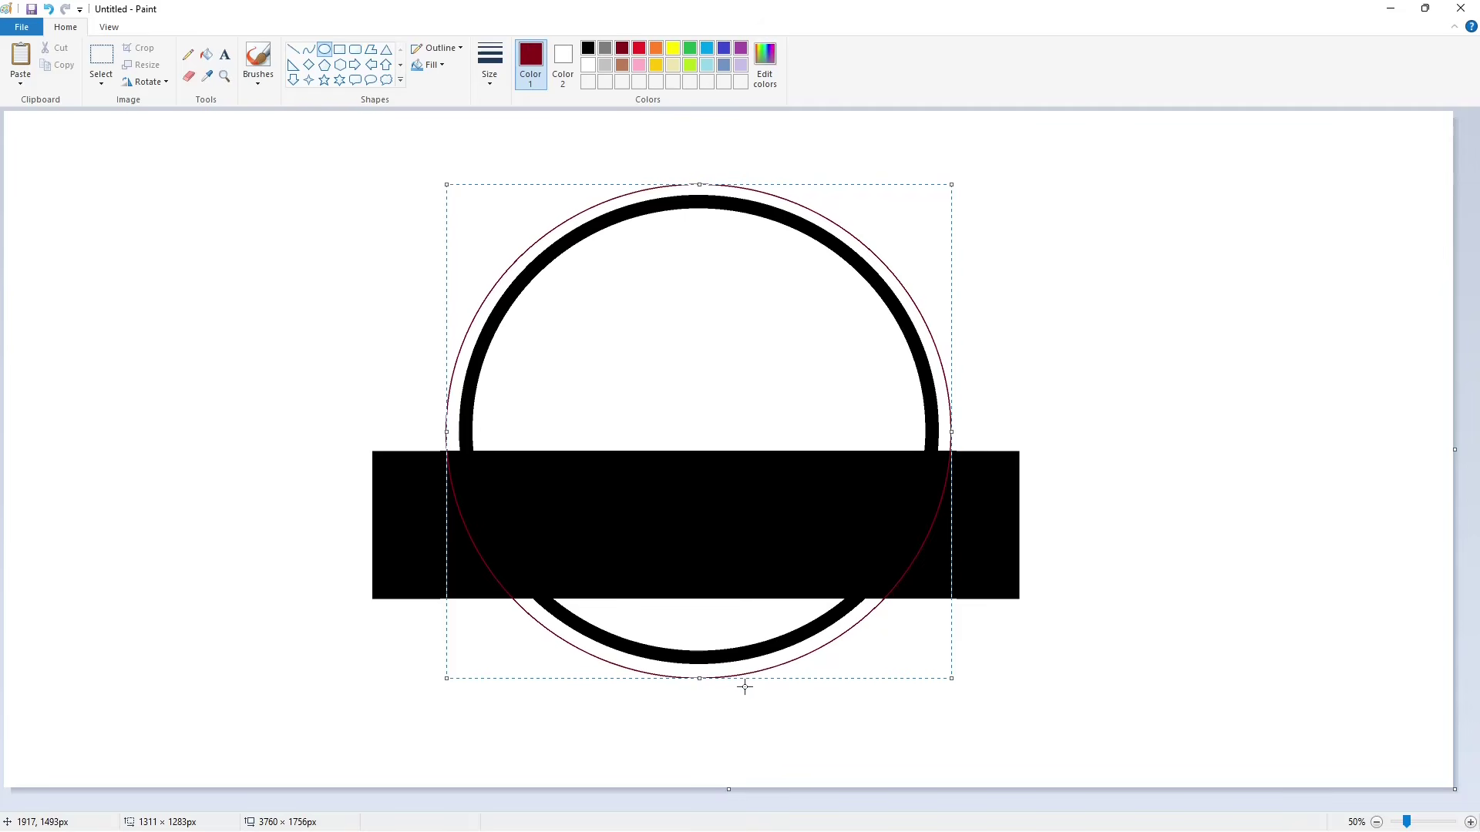
{"action": "left_click", "coordinate": [759, 711]}
Draw a thin dark red rectangle about 1746 × 453 px with an even gap around the black banner.
{"action": "left_click", "coordinate": [339, 49]}
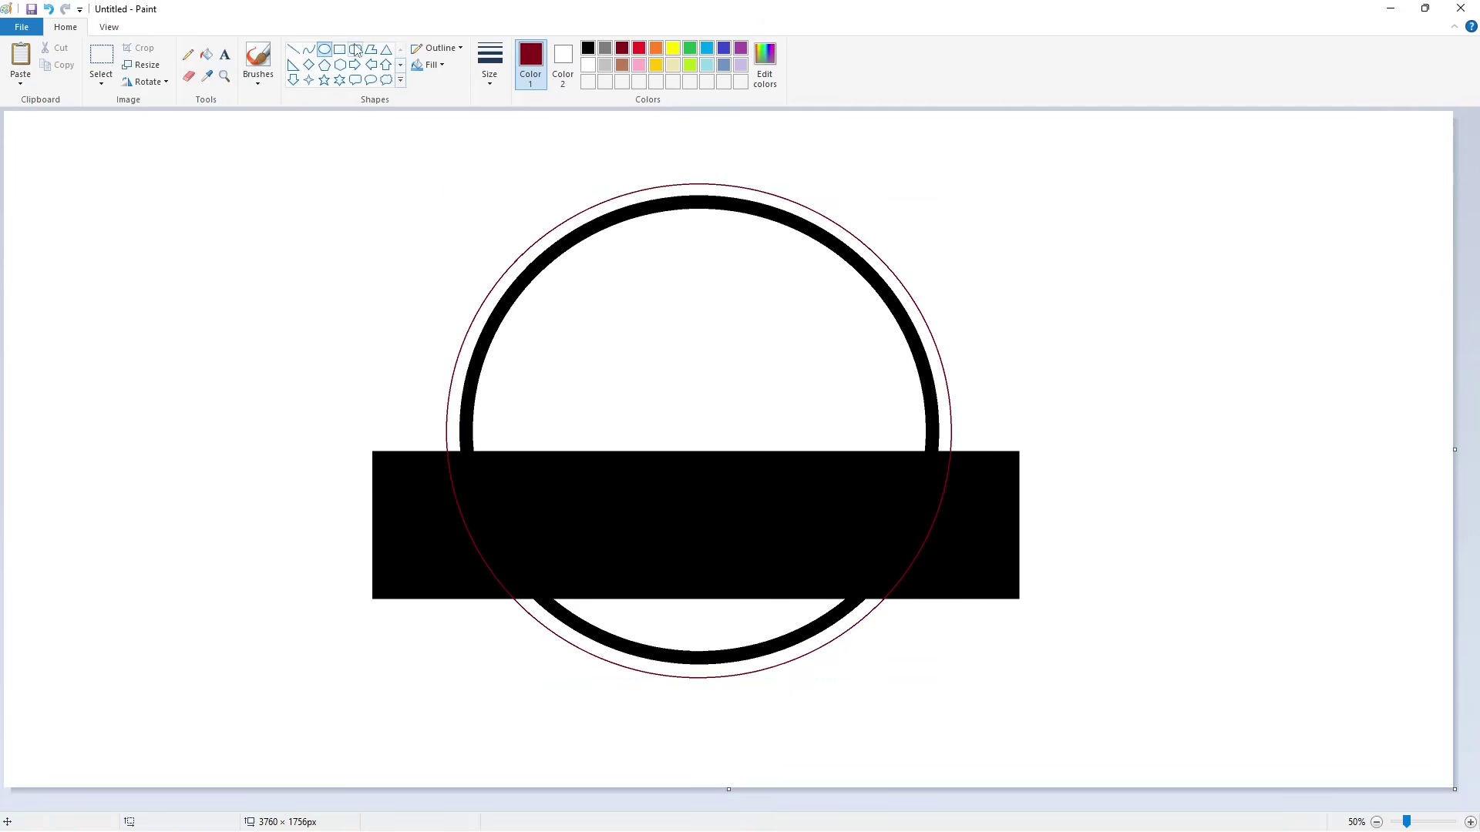
{"action": "left_click_drag", "start_coordinate": [362, 437], "coordinate": [1036, 614]}
{"action": "left_click_drag", "start_coordinate": [1034, 525], "coordinate": [1032, 531]}
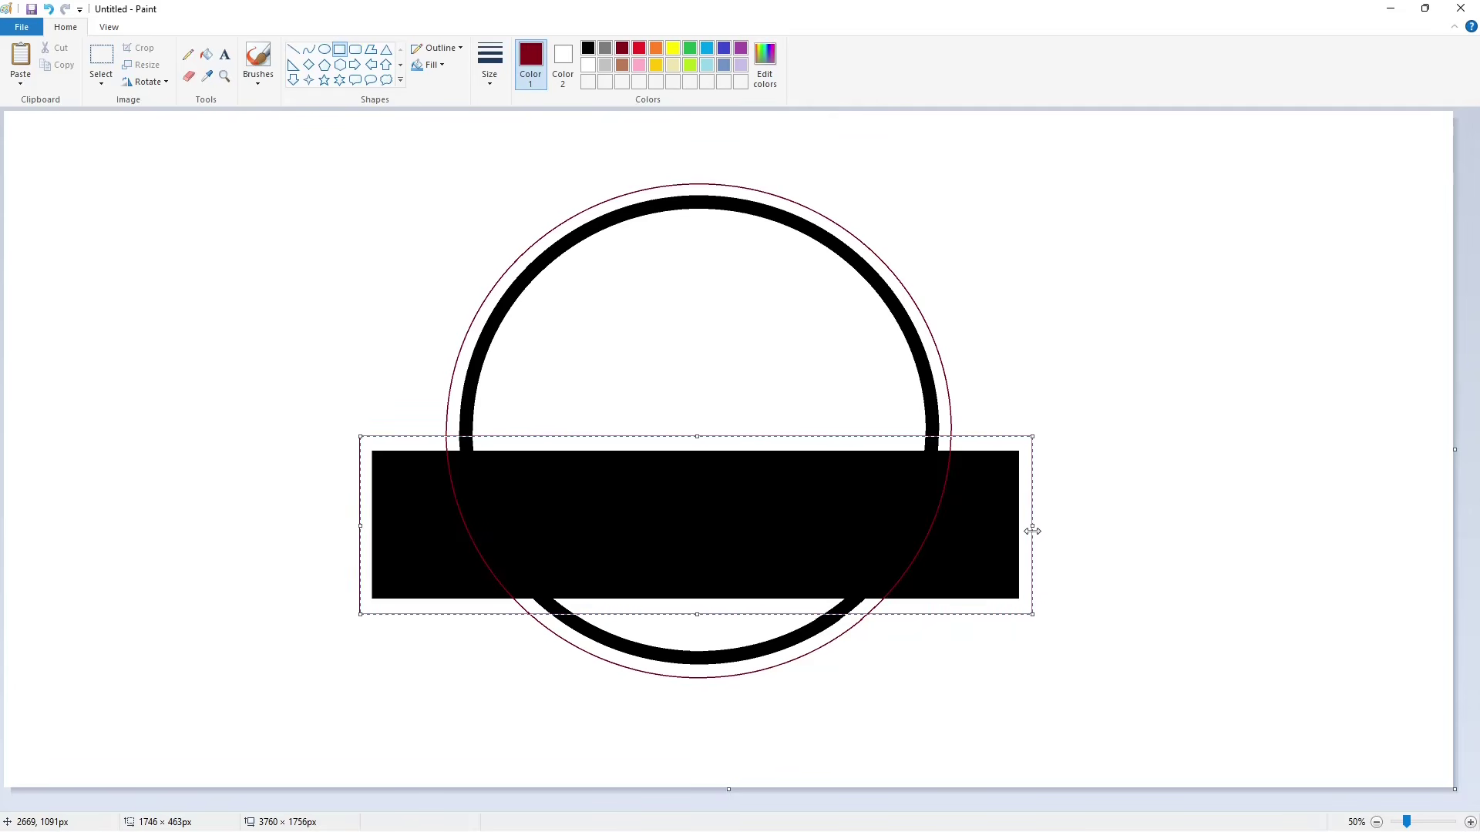
{"action": "left_click_drag", "start_coordinate": [697, 613], "coordinate": [697, 609]}
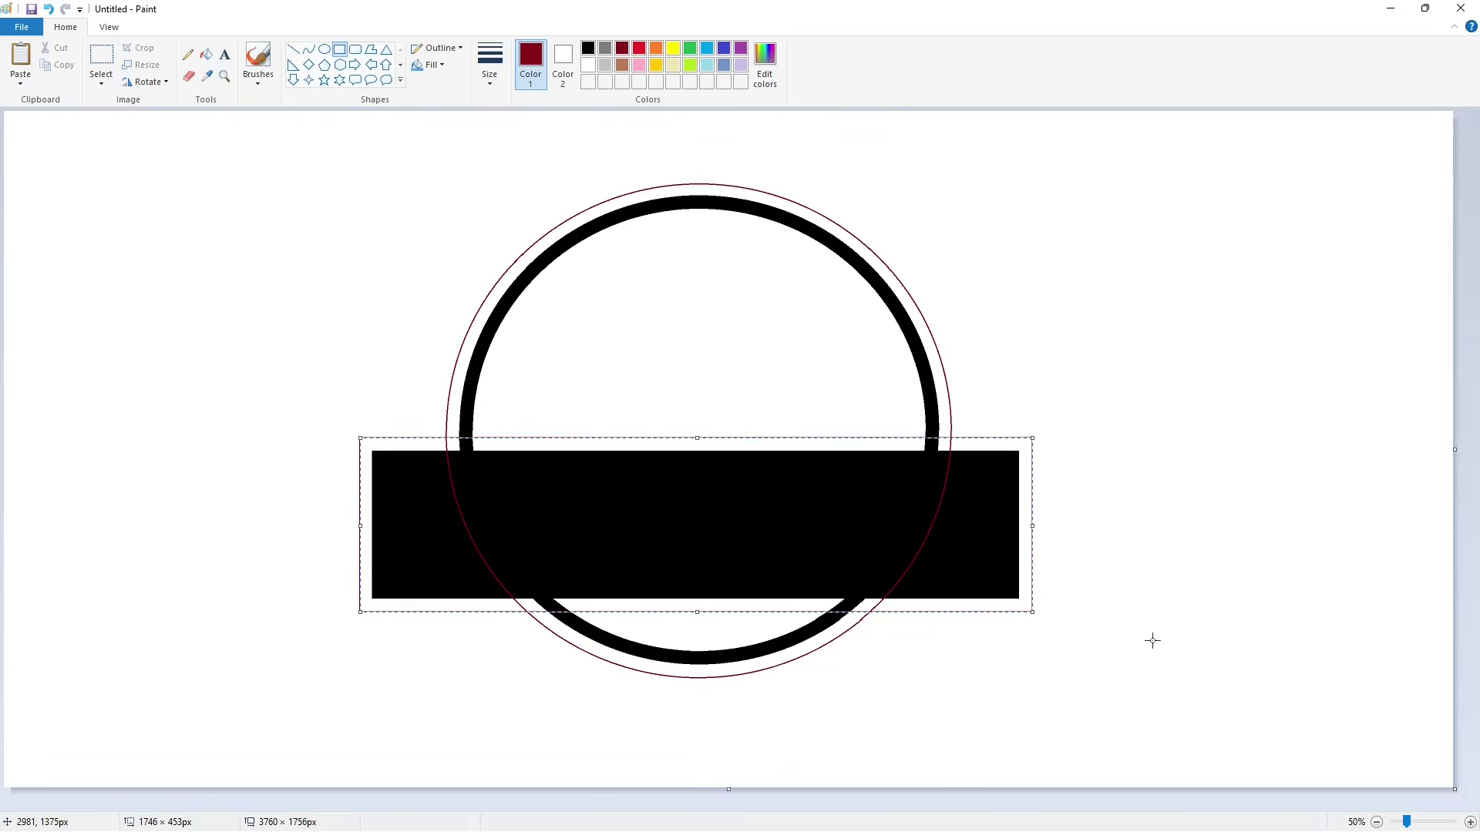
{"action": "left_click", "coordinate": [1152, 640]}
Fill the gaps between the black badge and the thin outlines with dark red to form a border.
{"action": "left_click", "coordinate": [206, 54]}
{"action": "left_click", "coordinate": [510, 280]}
{"action": "left_click", "coordinate": [456, 443]}
{"action": "left_click", "coordinate": [540, 615]}
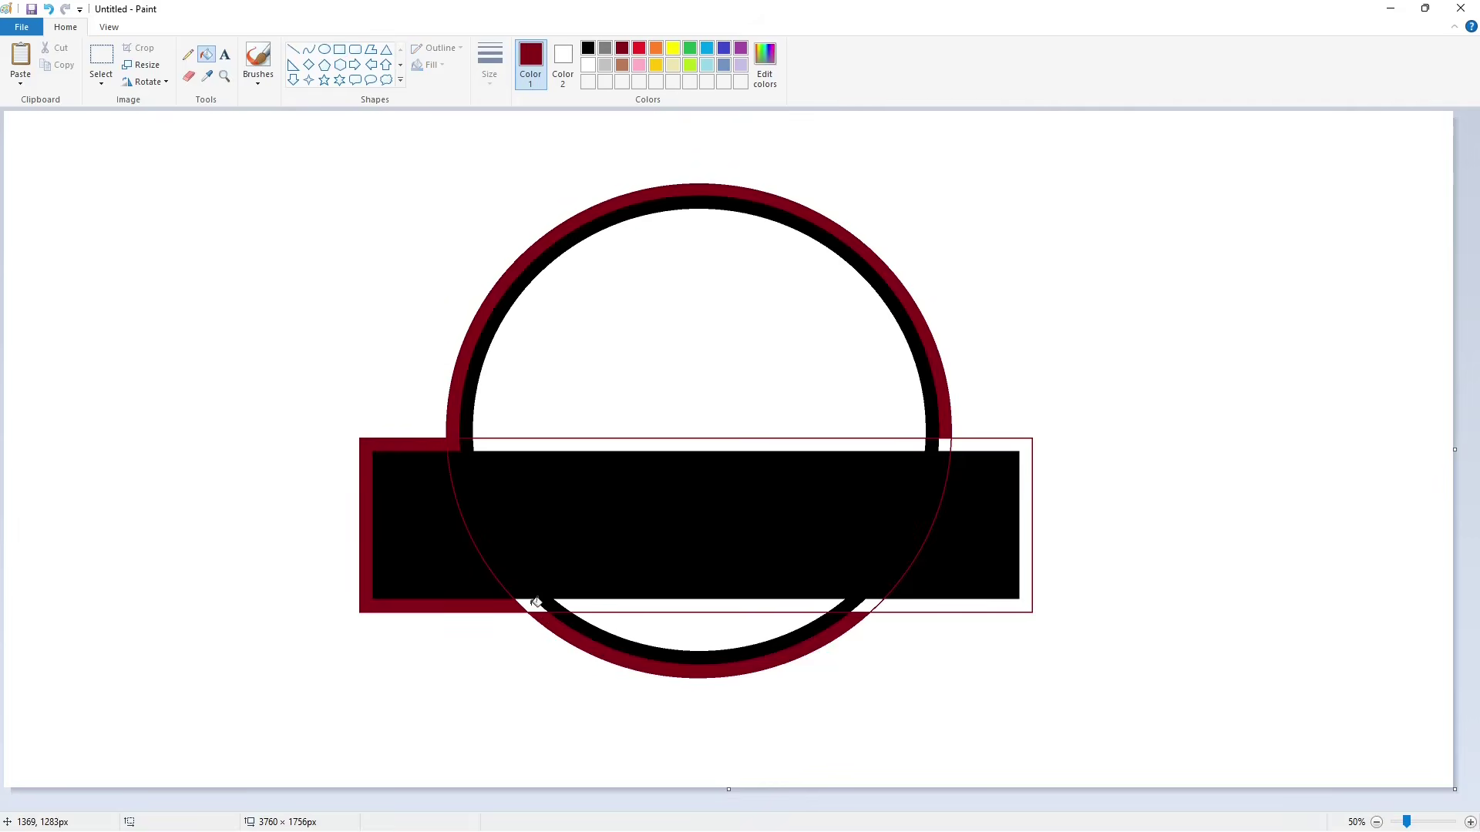
{"action": "left_click", "coordinate": [874, 606]}
Fill the banner's middle indigo, and cover it by pasting the copied black badge aligned over the original.
{"action": "left_click", "coordinate": [1471, 822]}
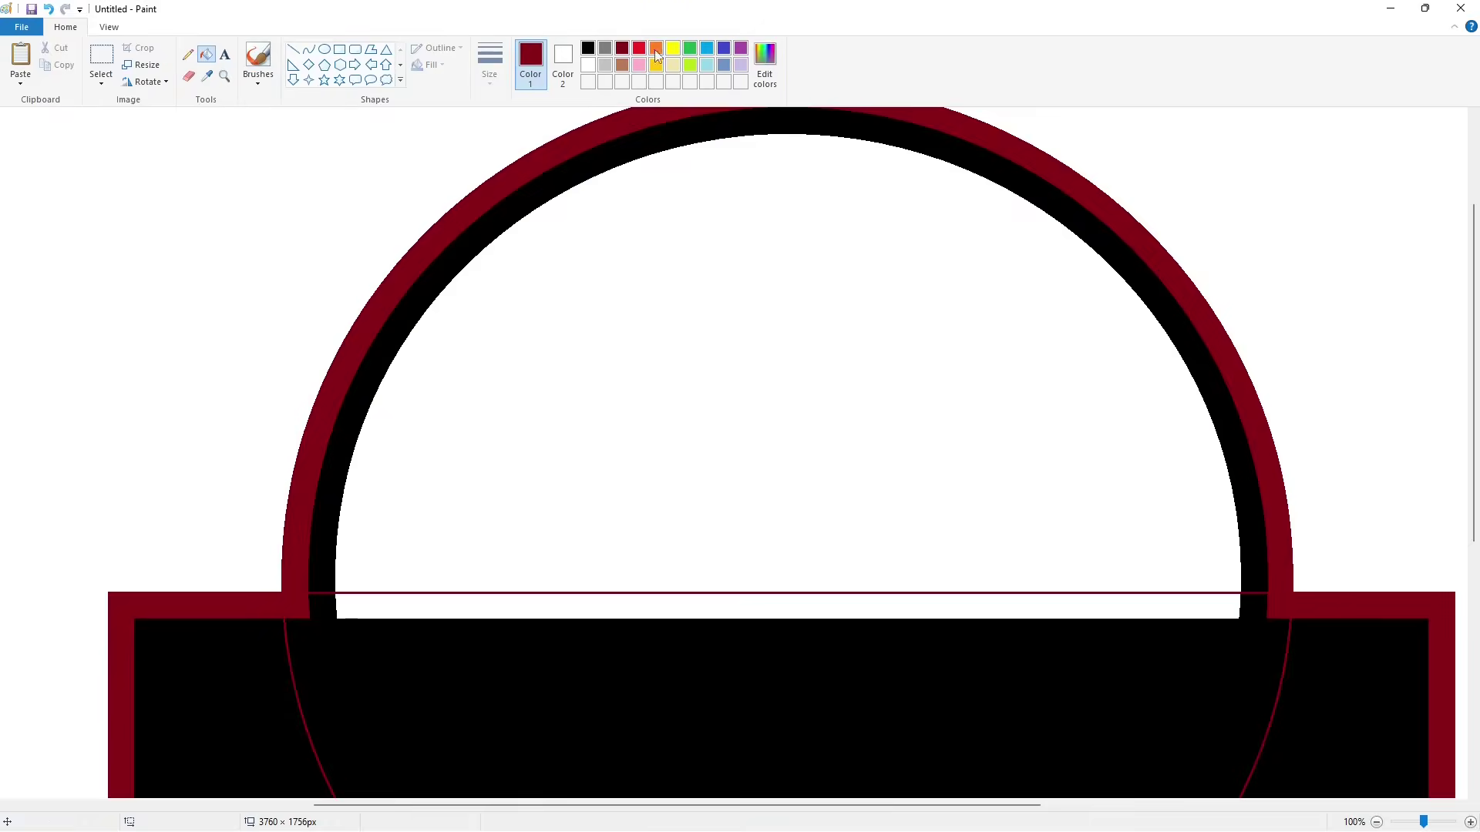
{"action": "left_click", "coordinate": [723, 48]}
{"action": "left_click", "coordinate": [759, 626]}
{"action": "key", "text": "ctrl+v"}
{"action": "scroll", "coordinate": [710, 566], "scroll_direction": "down", "scroll_amount": 2}
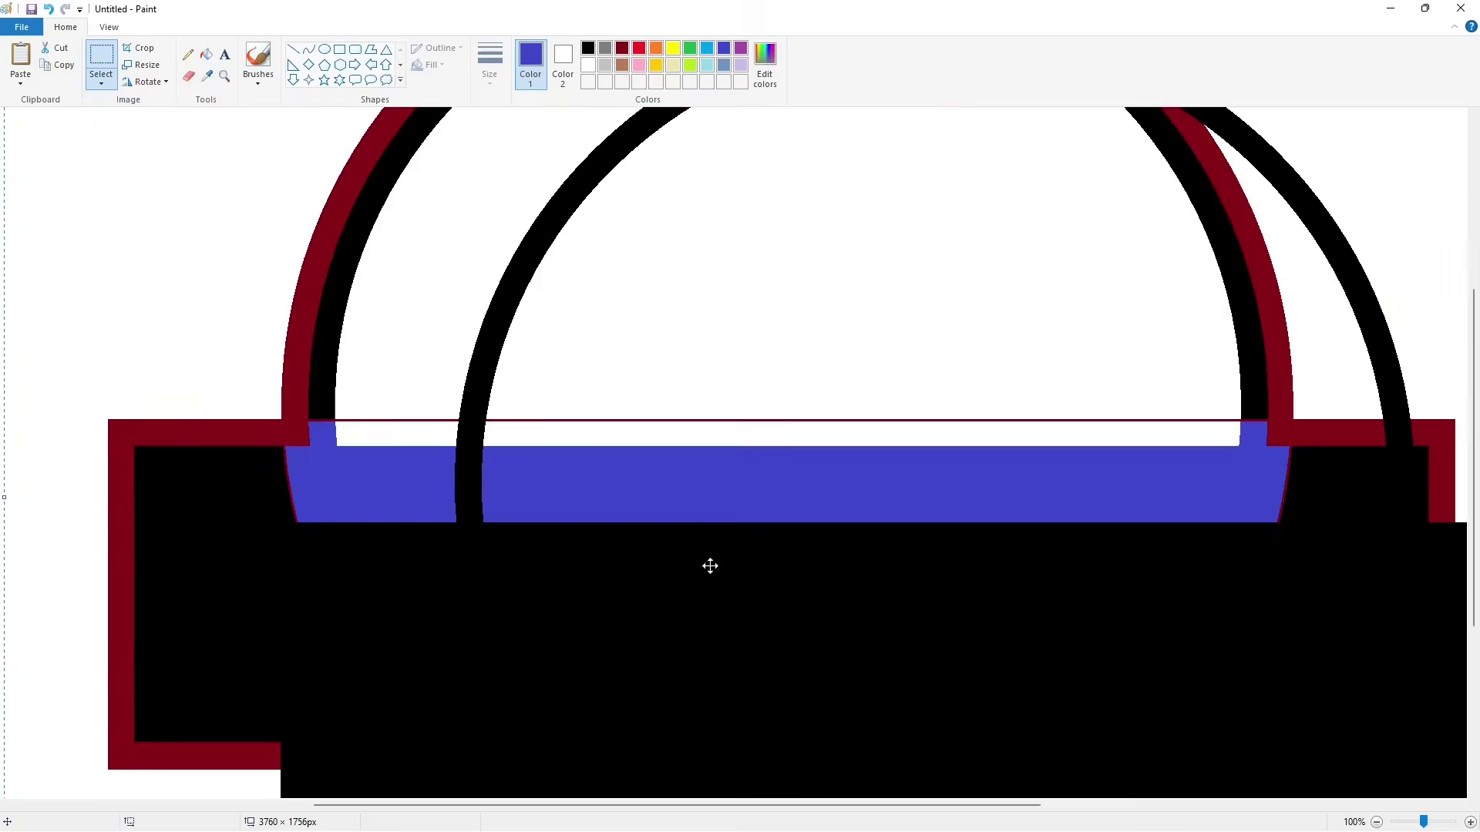
{"action": "mouse_move", "coordinate": [709, 566]}
{"action": "left_mouse_down"}
{"action": "mouse_move", "coordinate": [641, 512]}
{"action": "mouse_move", "coordinate": [572, 512]}
{"action": "left_mouse_up"}
{"action": "scroll", "coordinate": [565, 637], "scroll_direction": "down", "scroll_amount": 4}
{"action": "scroll", "coordinate": [565, 637], "scroll_direction": "up", "scroll_amount": 6}
Remove the red lines within the circle by filling its upper and lower areas dark red and refilling them white.
{"action": "left_click", "coordinate": [206, 54]}
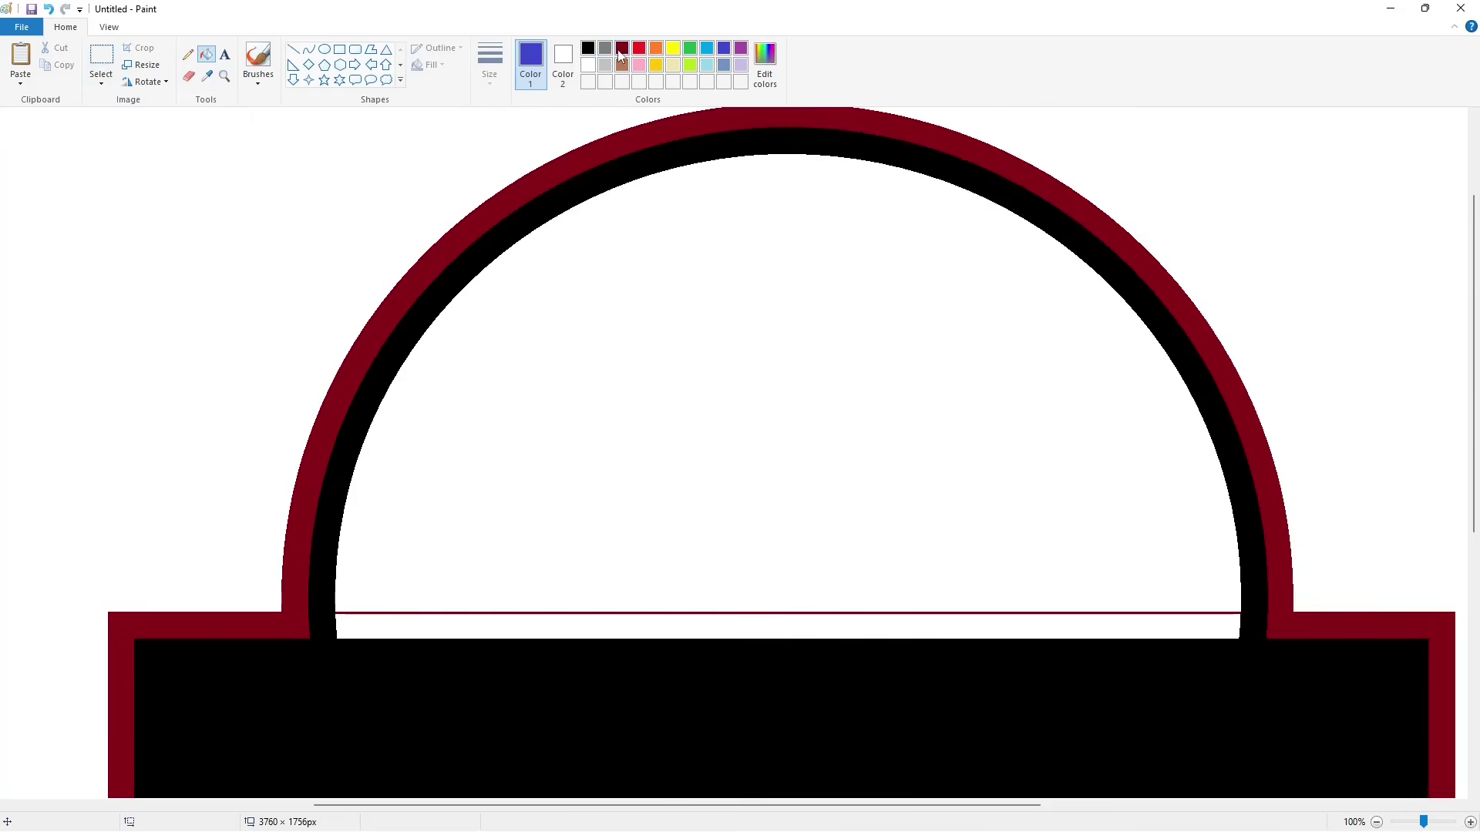
{"action": "left_click", "coordinate": [621, 52]}
{"action": "left_click", "coordinate": [759, 370]}
{"action": "scroll", "coordinate": [759, 431], "scroll_direction": "down", "scroll_amount": 4}
{"action": "left_click", "coordinate": [778, 651]}
{"action": "left_click", "coordinate": [588, 65]}
{"action": "left_click", "coordinate": [782, 651]}
{"action": "left_click", "coordinate": [773, 216]}
{"action": "left_click", "coordinate": [1376, 822]}
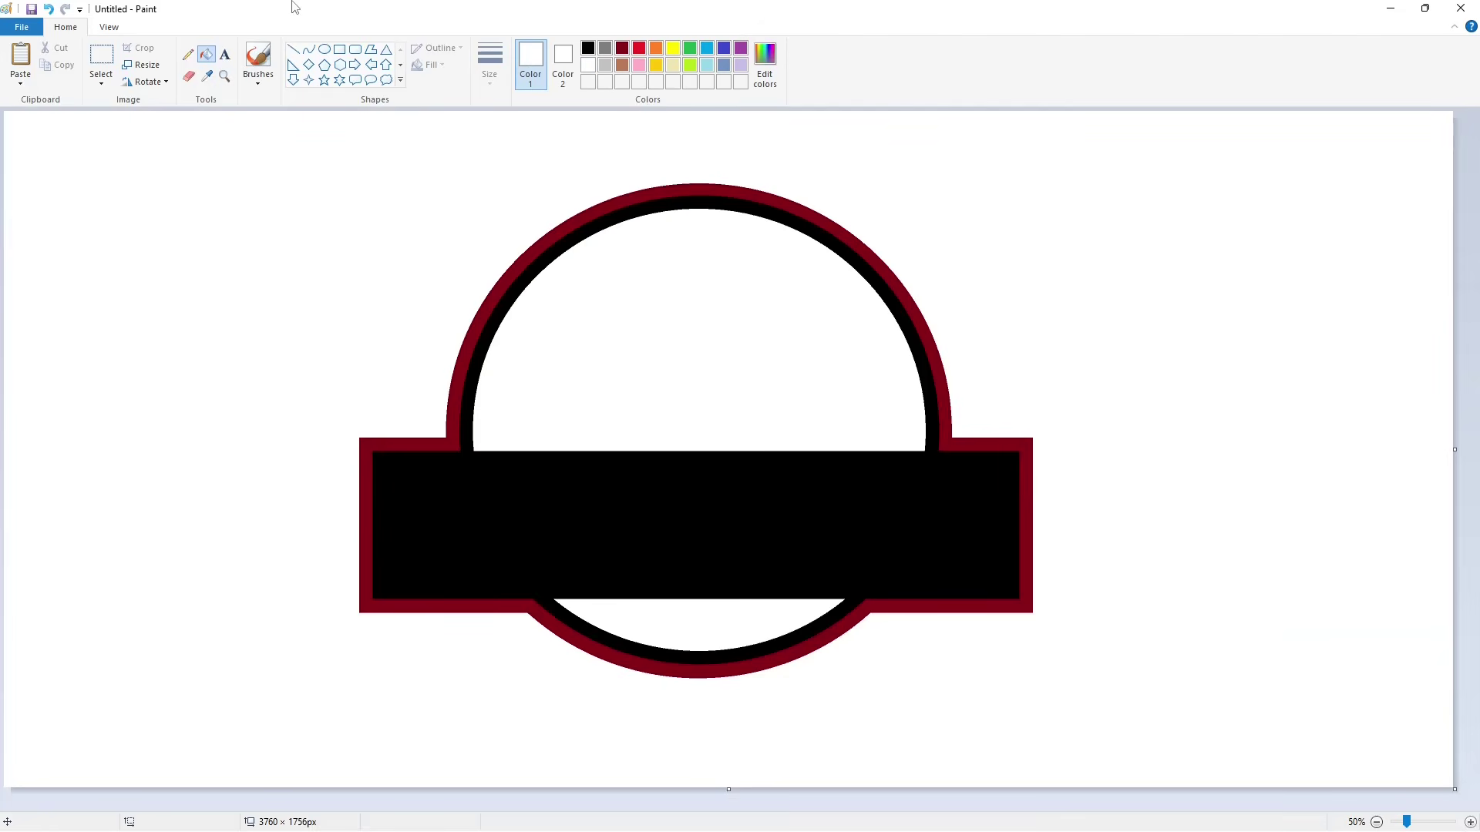
Draw the dinosaur's back and neck outline with black medium-thickness curves, starting from the inner edge of the circle.
{"action": "left_click", "coordinate": [309, 50]}
{"action": "left_click", "coordinate": [491, 66]}
{"action": "left_click", "coordinate": [523, 150]}
{"action": "left_click", "coordinate": [588, 52]}
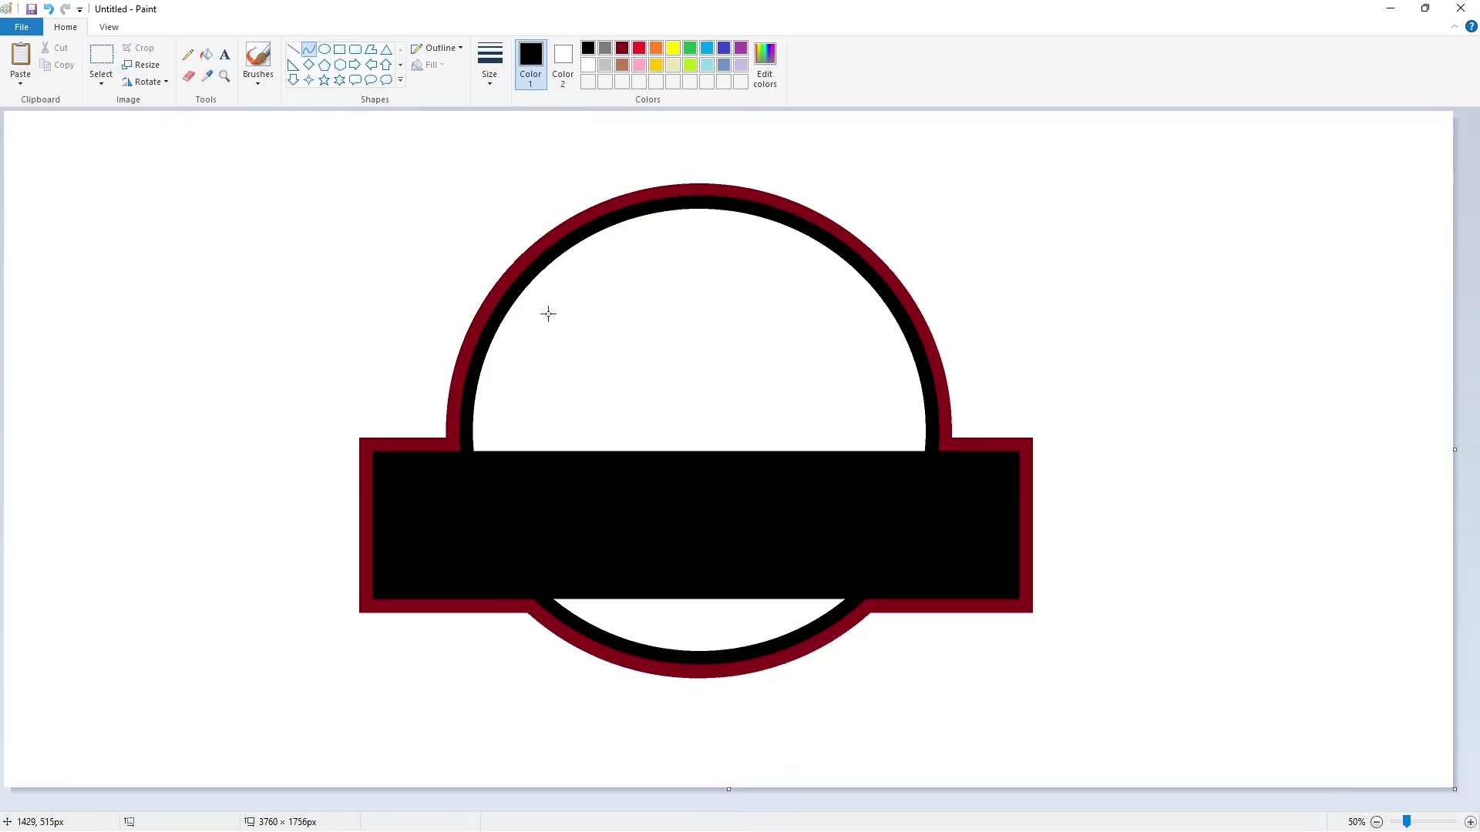
{"action": "mouse_move", "coordinate": [492, 334]}
{"action": "left_mouse_down"}
{"action": "mouse_move", "coordinate": [611, 350]}
{"action": "mouse_move", "coordinate": [677, 301]}
{"action": "mouse_move", "coordinate": [697, 254]}
{"action": "mouse_move", "coordinate": [744, 238]}
{"action": "mouse_move", "coordinate": [825, 313]}
{"action": "left_mouse_up"}
{"action": "left_click", "coordinate": [522, 321]}
{"action": "left_click", "coordinate": [563, 327]}
{"action": "left_click", "coordinate": [715, 363]}
{"action": "left_click", "coordinate": [647, 365]}
{"action": "left_click", "coordinate": [687, 333]}
{"action": "left_click", "coordinate": [742, 334]}
Draw curves for the back and top of the dinosaur's head, and undo the last misplaced curve.
{"action": "left_click", "coordinate": [683, 263]}
{"action": "left_click", "coordinate": [686, 259]}
{"action": "left_click", "coordinate": [722, 258]}
{"action": "left_click", "coordinate": [718, 243]}
{"action": "left_click", "coordinate": [726, 230]}
{"action": "left_click", "coordinate": [846, 236]}
{"action": "left_click", "coordinate": [832, 294]}
{"action": "key", "text": "ctrl+z"}
Draw the dinosaur's rounded snout and jagged upper teeth with curves.
{"action": "mouse_move", "coordinate": [768, 258]}
{"action": "left_mouse_down"}
{"action": "mouse_move", "coordinate": [828, 310]}
{"action": "mouse_move", "coordinate": [809, 333]}
{"action": "mouse_move", "coordinate": [785, 319]}
{"action": "left_mouse_up"}
{"action": "left_click", "coordinate": [830, 294]}
{"action": "left_click", "coordinate": [830, 294]}
{"action": "left_click", "coordinate": [827, 324]}
{"action": "left_click", "coordinate": [828, 325]}
{"action": "left_click", "coordinate": [799, 333]}
{"action": "left_click", "coordinate": [798, 333]}
{"action": "left_click", "coordinate": [921, 351]}
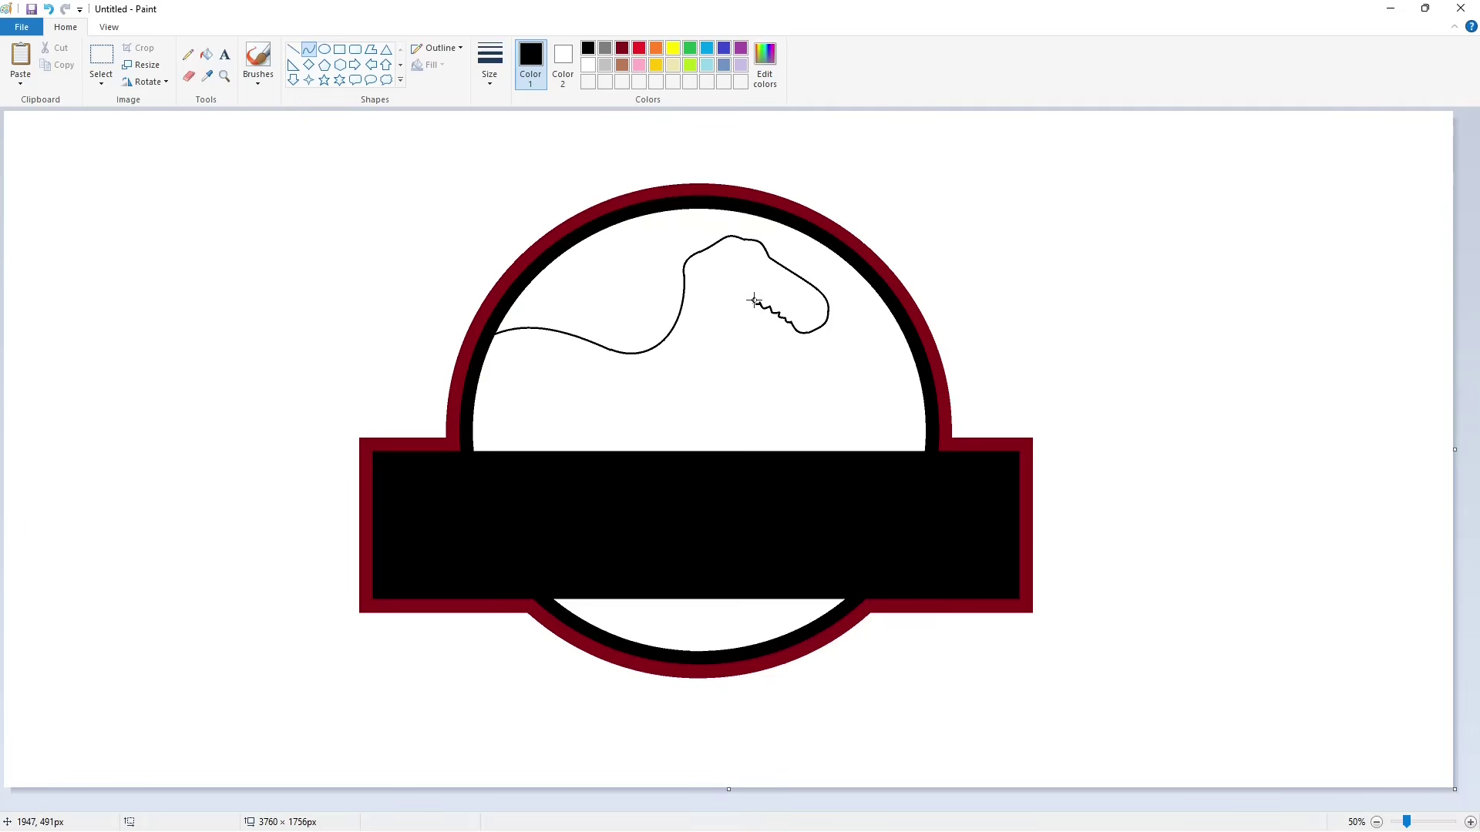
Outline the dinosaur's toothed lower jaw, throat and upper clawed arm with curves.
{"action": "left_click_drag", "start_coordinate": [738, 291], "coordinate": [736, 323]}
{"action": "mouse_move", "coordinate": [743, 334]}
{"action": "left_mouse_down"}
{"action": "mouse_move", "coordinate": [751, 368]}
{"action": "mouse_move", "coordinate": [722, 373]}
{"action": "mouse_move", "coordinate": [704, 400]}
{"action": "mouse_move", "coordinate": [729, 393]}
{"action": "mouse_move", "coordinate": [708, 416]}
{"action": "mouse_move", "coordinate": [723, 414]}
{"action": "mouse_move", "coordinate": [691, 424]}
{"action": "mouse_move", "coordinate": [733, 422]}
{"action": "left_mouse_up"}
{"action": "left_click", "coordinate": [842, 403]}
{"action": "left_click", "coordinate": [775, 416]}
{"action": "left_click", "coordinate": [809, 418]}
{"action": "left_click", "coordinate": [766, 423]}
Outline the dinosaur's lower arm and belly down to the banner, and fill the closed body with black.
{"action": "mouse_move", "coordinate": [713, 428]}
{"action": "left_mouse_down"}
{"action": "mouse_move", "coordinate": [724, 421]}
{"action": "mouse_move", "coordinate": [713, 442]}
{"action": "left_mouse_up"}
{"action": "mouse_move", "coordinate": [722, 438]}
{"action": "left_mouse_down"}
{"action": "mouse_move", "coordinate": [663, 454]}
{"action": "mouse_move", "coordinate": [673, 438]}
{"action": "left_mouse_up"}
{"action": "left_click", "coordinate": [789, 443]}
{"action": "left_click", "coordinate": [699, 448]}
{"action": "left_click", "coordinate": [748, 451]}
{"action": "key", "text": "ctrl+z"}
{"action": "left_click", "coordinate": [745, 454]}
{"action": "key", "text": "ctrl+z"}
{"action": "left_click", "coordinate": [792, 446]}
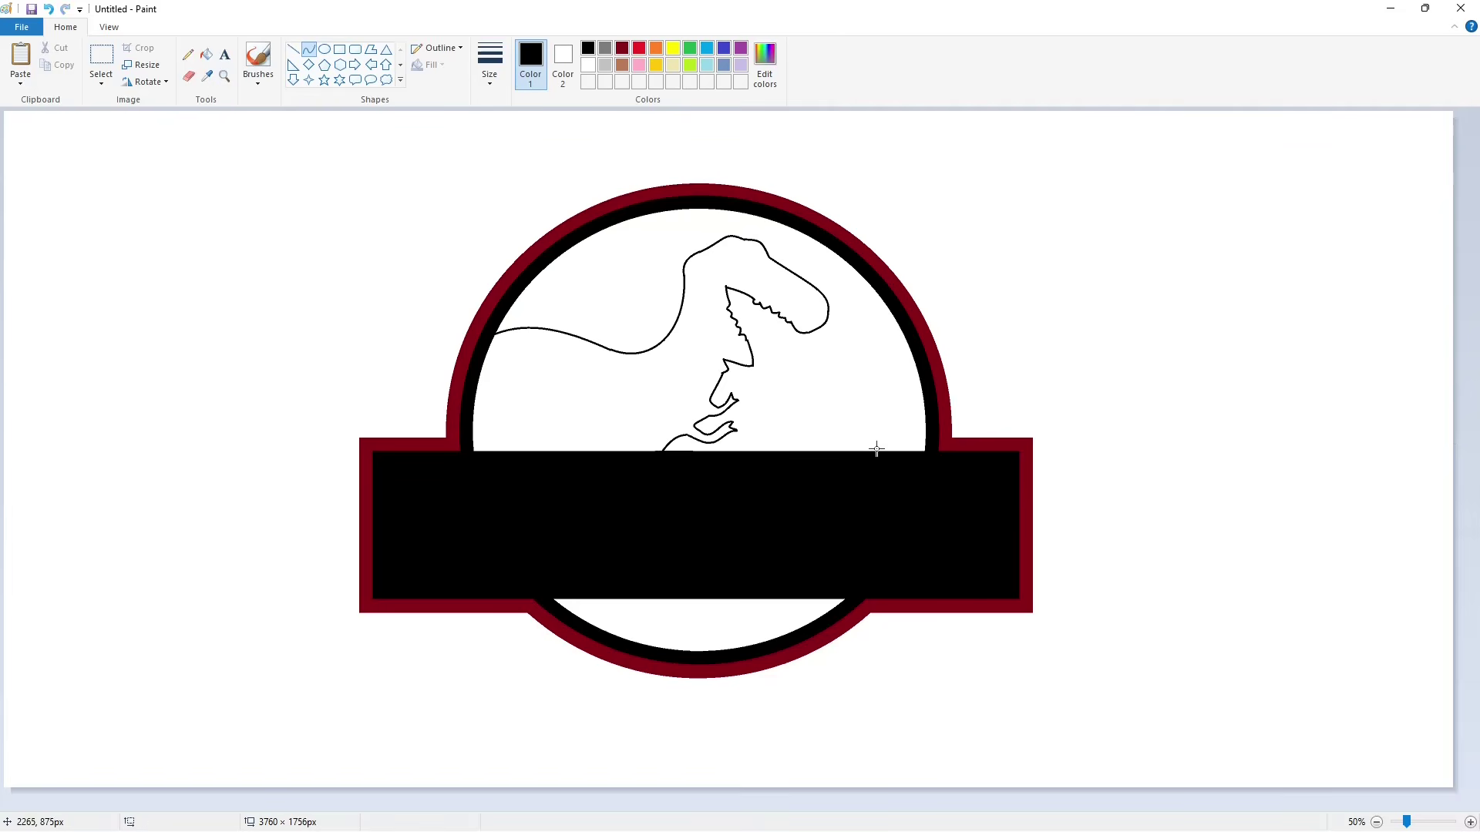
{"action": "left_click", "coordinate": [876, 450]}
{"action": "left_click", "coordinate": [207, 55]}
{"action": "left_click", "coordinate": [585, 401]}
Trim the underside of the dinosaur's snout with a short white line about 33 × 6 px.
{"action": "left_click", "coordinate": [1471, 822]}
{"action": "scroll", "coordinate": [721, 783], "scroll_direction": "down", "scroll_amount": 2}
{"action": "left_click_drag", "start_coordinate": [717, 806], "coordinate": [1066, 806]}
{"action": "scroll", "coordinate": [1004, 667], "scroll_direction": "up", "scroll_amount": 1}
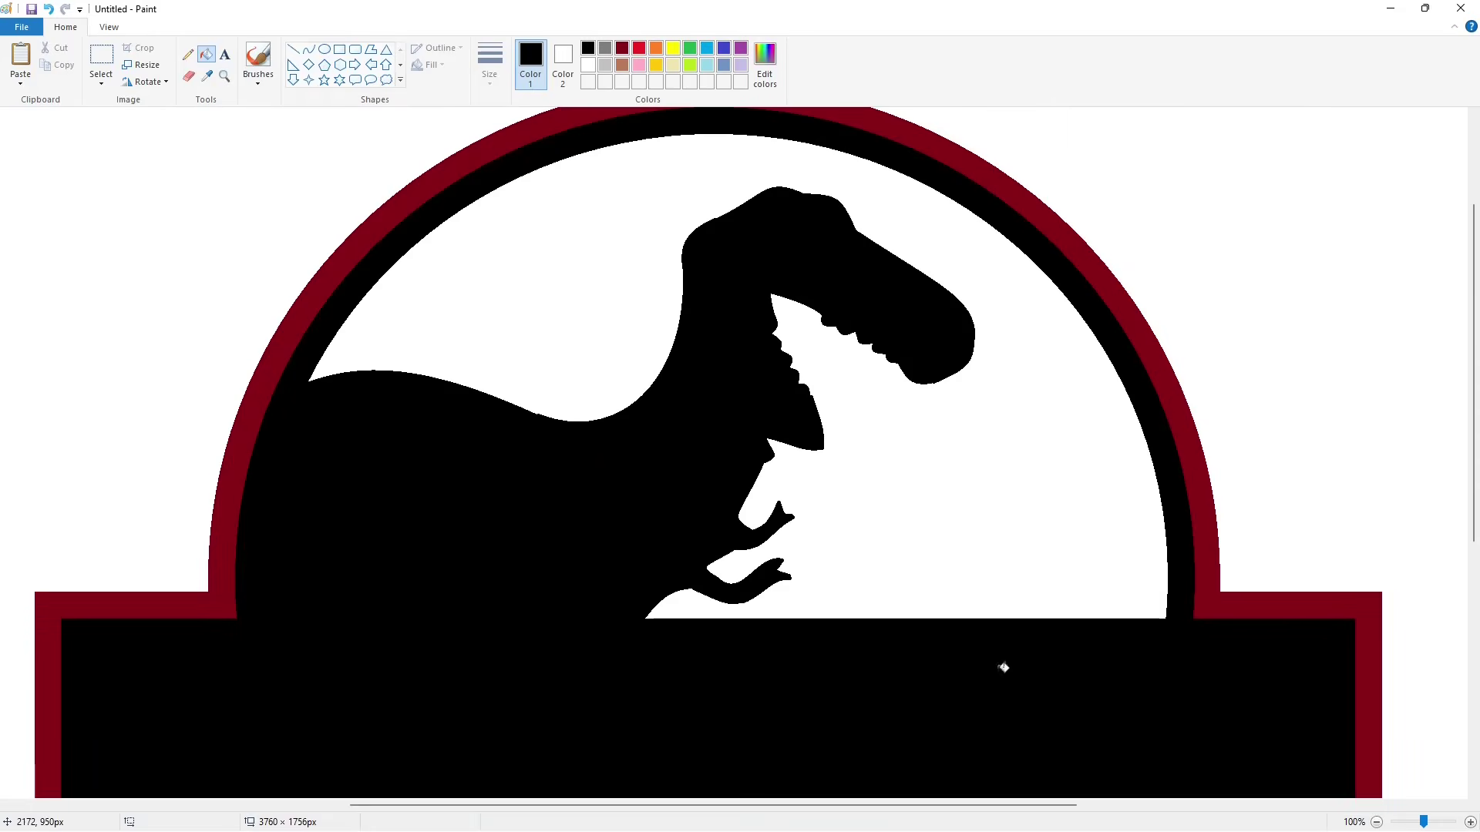
{"action": "left_click", "coordinate": [293, 49]}
{"action": "left_click", "coordinate": [588, 65]}
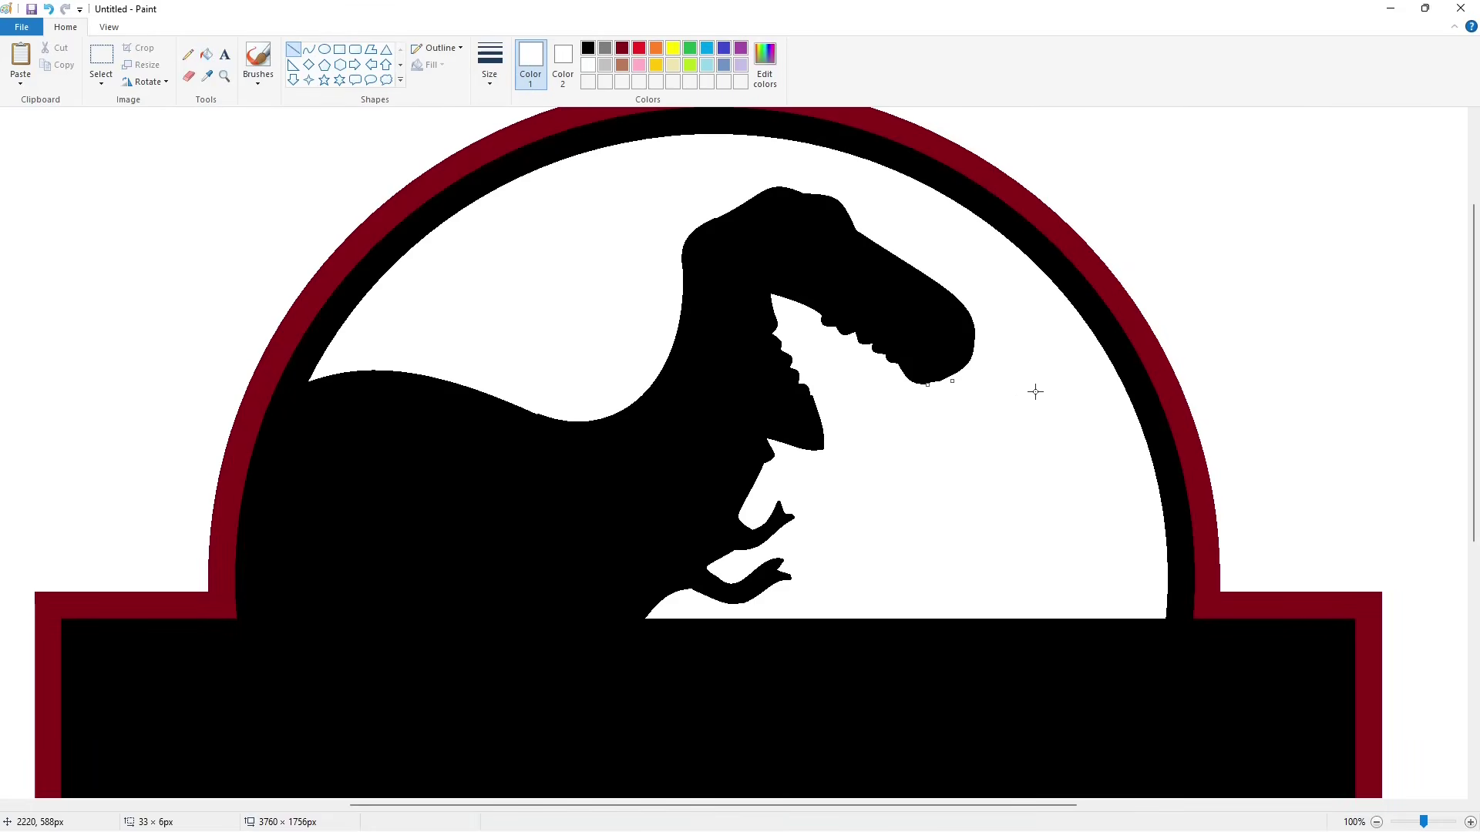
{"action": "scroll", "coordinate": [927, 500], "scroll_direction": "down", "scroll_amount": 2}
{"action": "scroll", "coordinate": [928, 499], "scroll_direction": "up", "scroll_amount": 2}
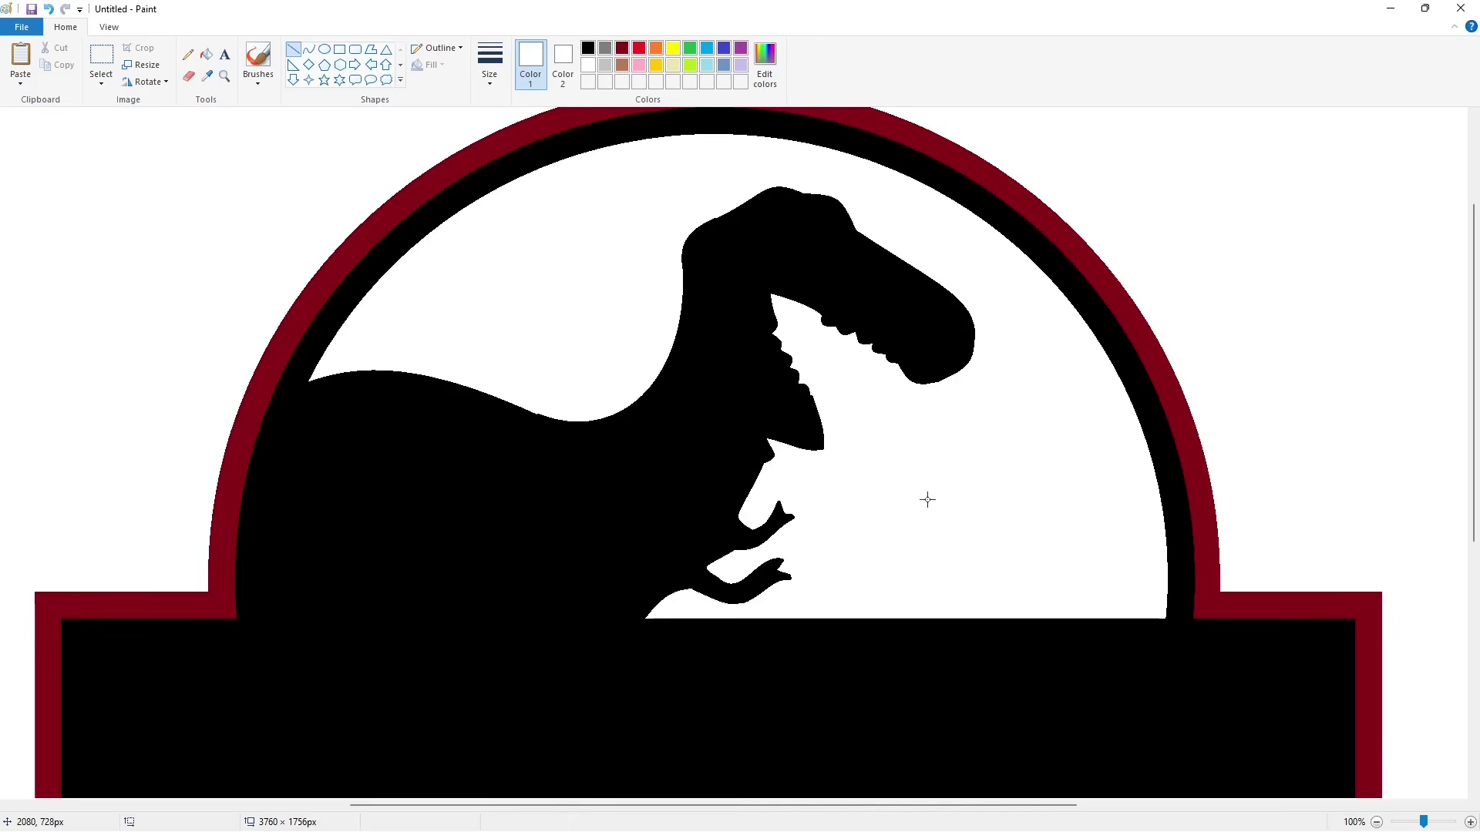
Clean up the edge beneath the dinosaur's lower jaw and throat with short white and black lines.
{"action": "mouse_move", "coordinate": [819, 452]}
{"action": "left_mouse_down"}
{"action": "mouse_move", "coordinate": [833, 434]}
{"action": "mouse_move", "coordinate": [770, 430]}
{"action": "mouse_move", "coordinate": [761, 467]}
{"action": "left_mouse_up"}
{"action": "left_click", "coordinate": [836, 460]}
{"action": "left_click", "coordinate": [587, 48]}
{"action": "left_click", "coordinate": [904, 452]}
{"action": "left_click", "coordinate": [826, 470]}
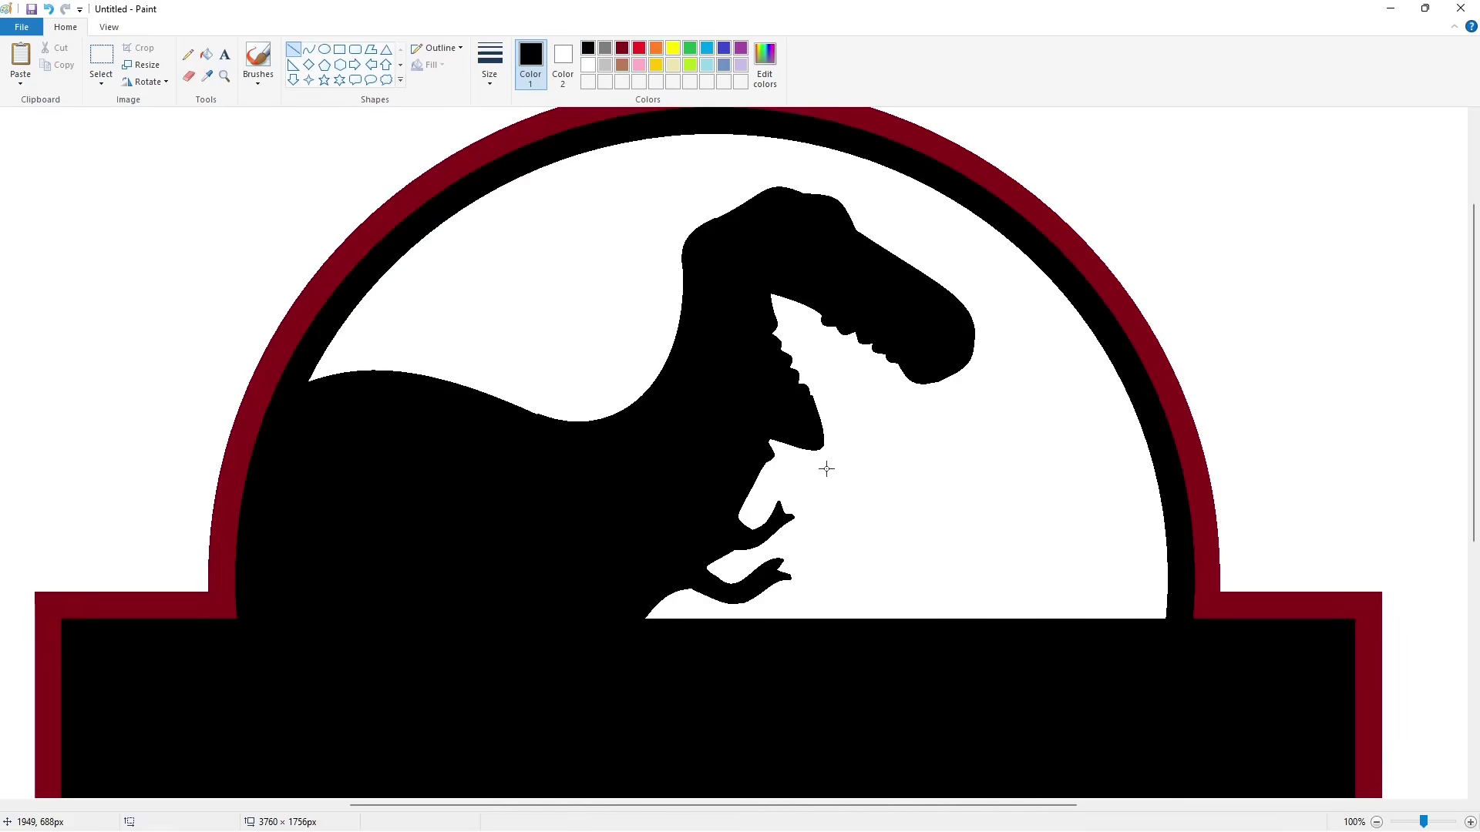
{"action": "left_click", "coordinate": [588, 65]}
{"action": "left_click", "coordinate": [587, 48]}
{"action": "scroll", "coordinate": [568, 419], "scroll_direction": "down", "scroll_amount": 4}
{"action": "left_click", "coordinate": [1377, 821]}
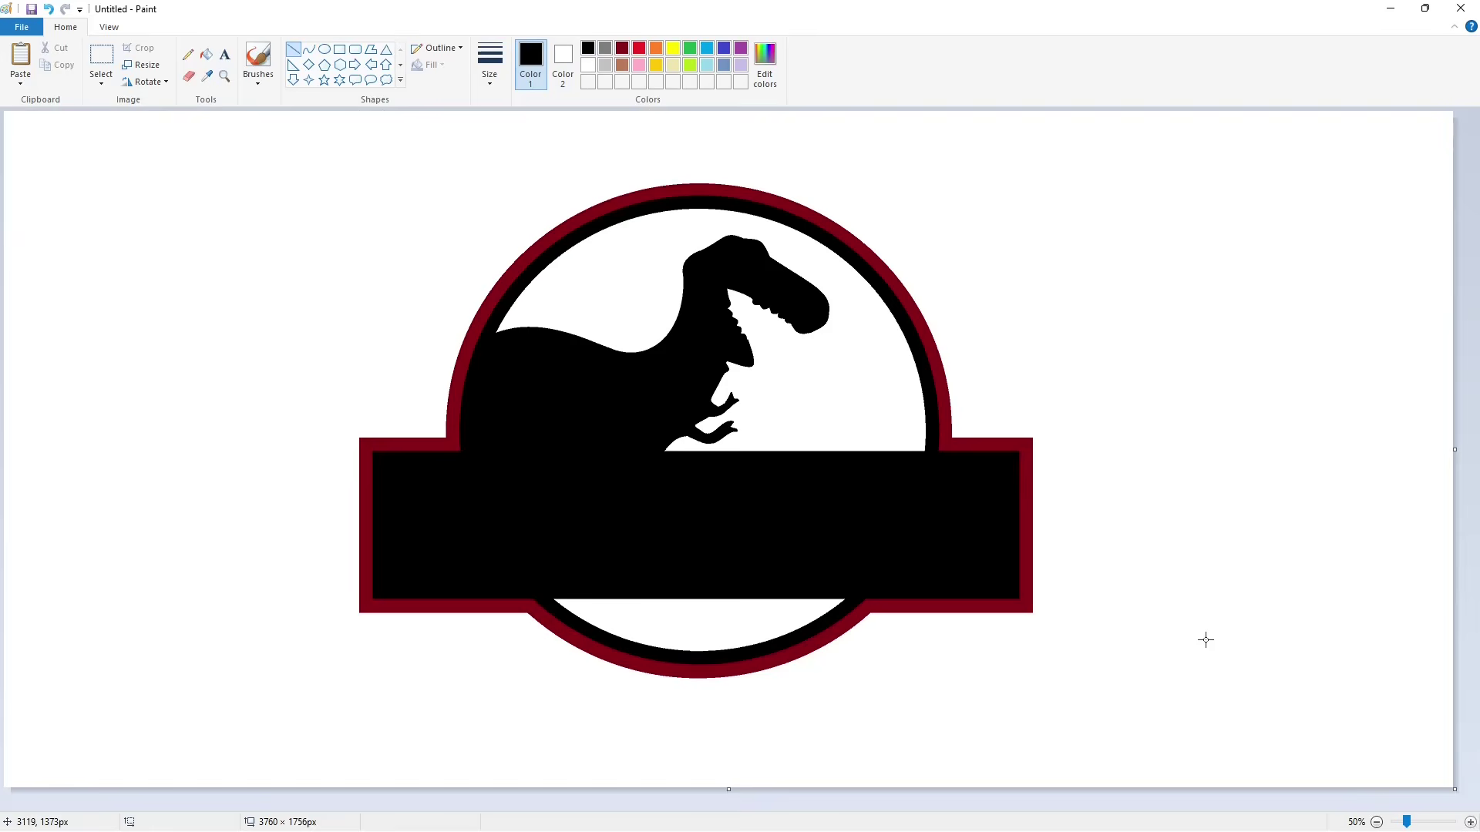
Start a black polygon with the thickest line for a figure facing the dinosaur, tracing its waist up from the banner.
{"action": "left_click", "coordinate": [370, 49]}
{"action": "left_click", "coordinate": [490, 65]}
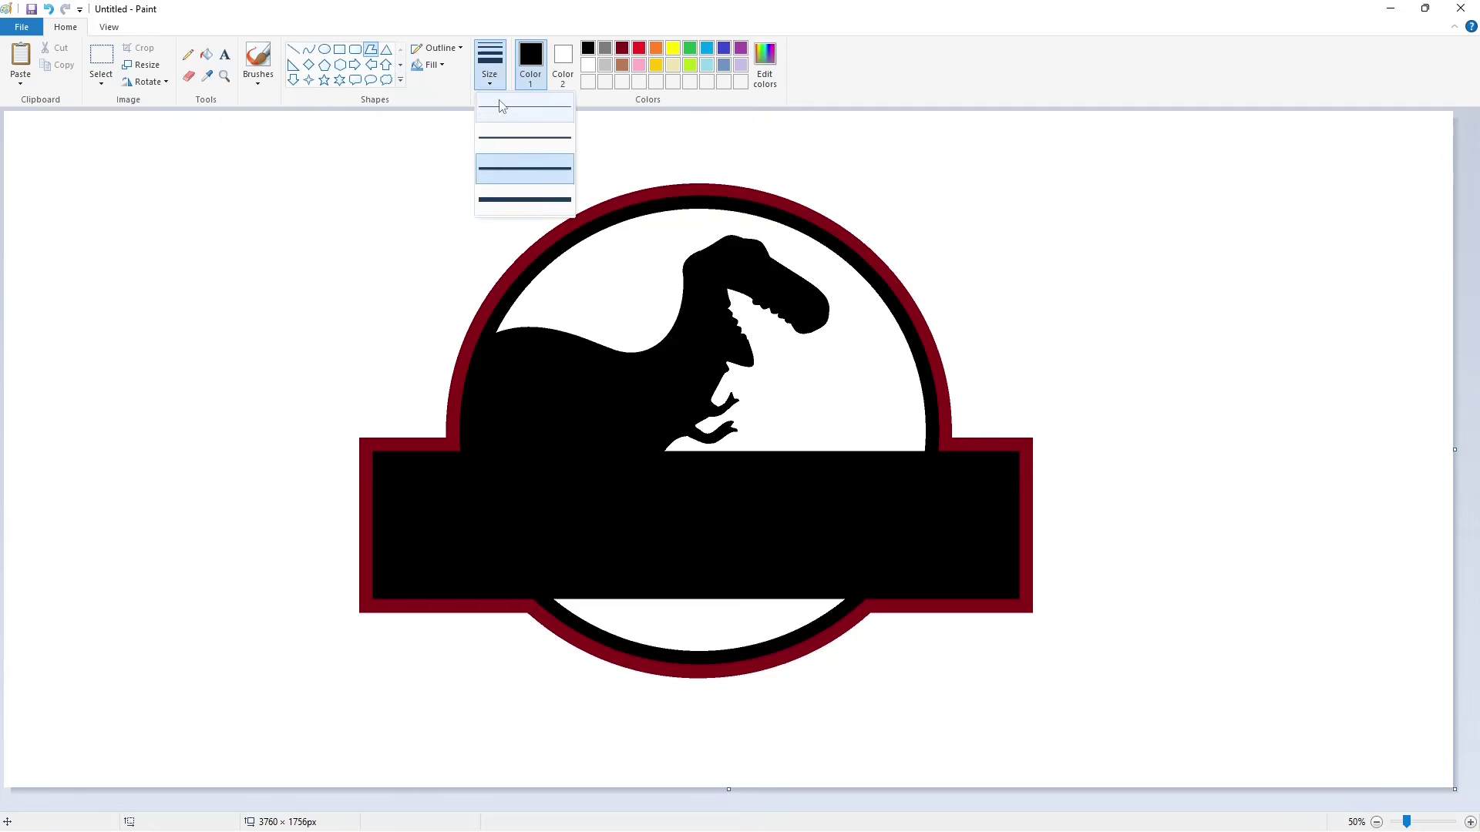
{"action": "left_click", "coordinate": [503, 168]}
{"action": "left_click", "coordinate": [490, 67]}
{"action": "left_click", "coordinate": [506, 197]}
{"action": "left_click_drag", "start_coordinate": [846, 458], "coordinate": [848, 445]}
{"action": "left_click", "coordinate": [852, 441]}
{"action": "left_click", "coordinate": [848, 429]}
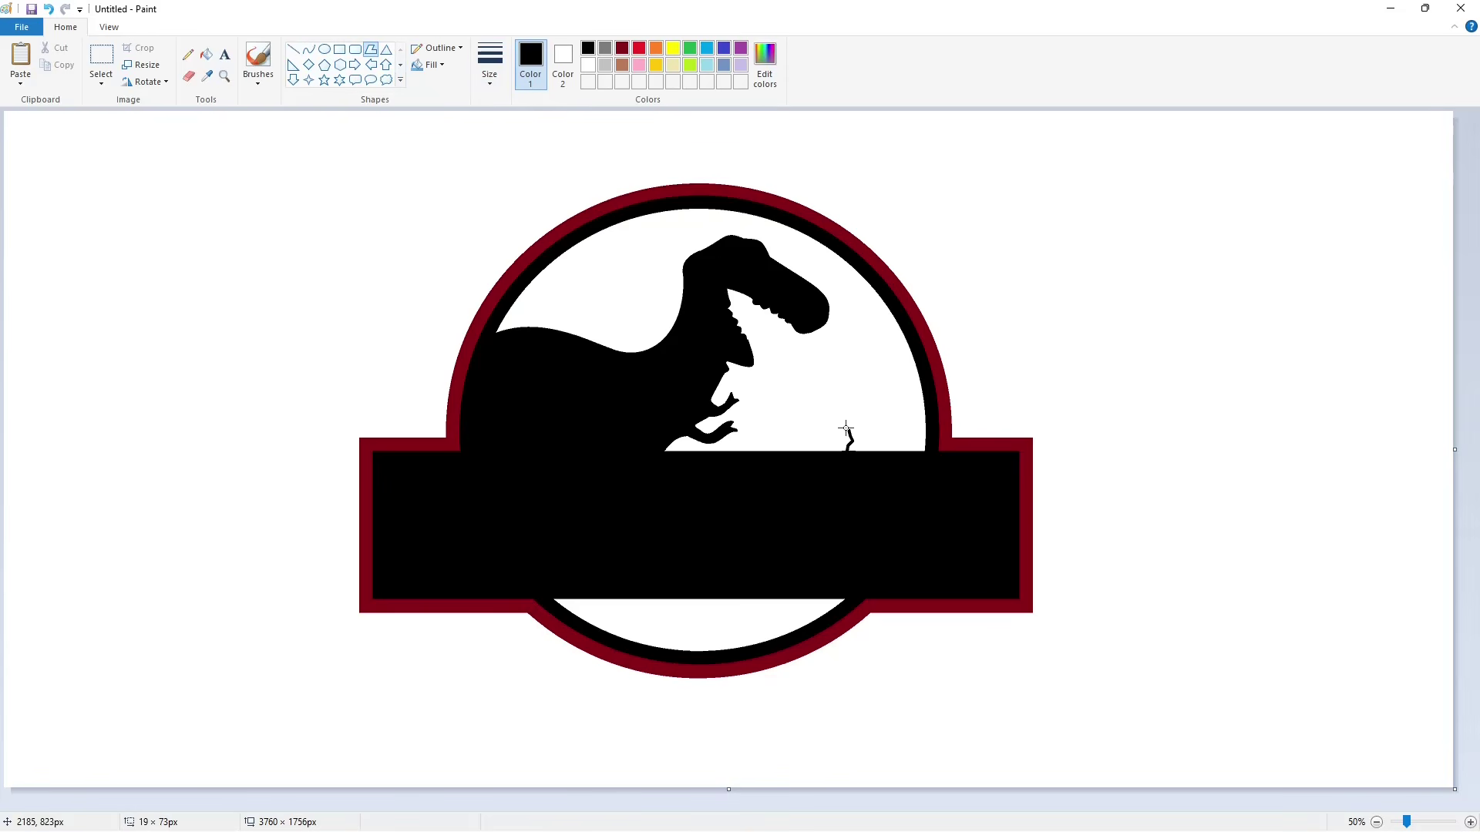
Continue the figure's polygon along the underside of the raised arm and up the forearm to the hand.
{"action": "left_click", "coordinate": [834, 415]}
{"action": "left_click", "coordinate": [829, 411]}
{"action": "left_click", "coordinate": [805, 403]}
{"action": "left_click", "coordinate": [802, 400]}
{"action": "left_click", "coordinate": [798, 365]}
{"action": "left_click", "coordinate": [789, 336]}
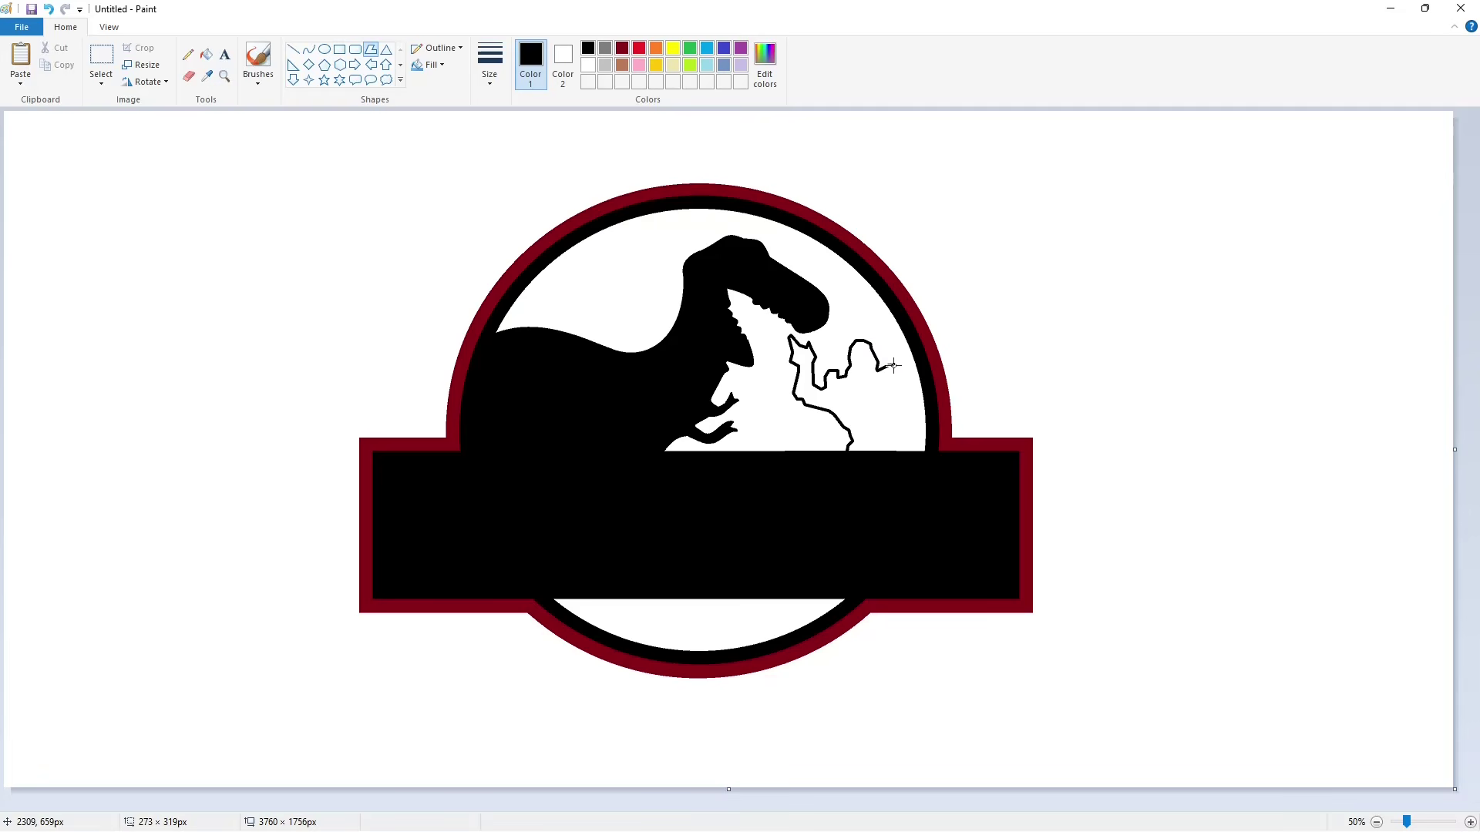
Trace the figure's head, shoulders and lowered arm, close the polygon at the banner, and fill it black.
{"action": "left_click", "coordinate": [916, 395]}
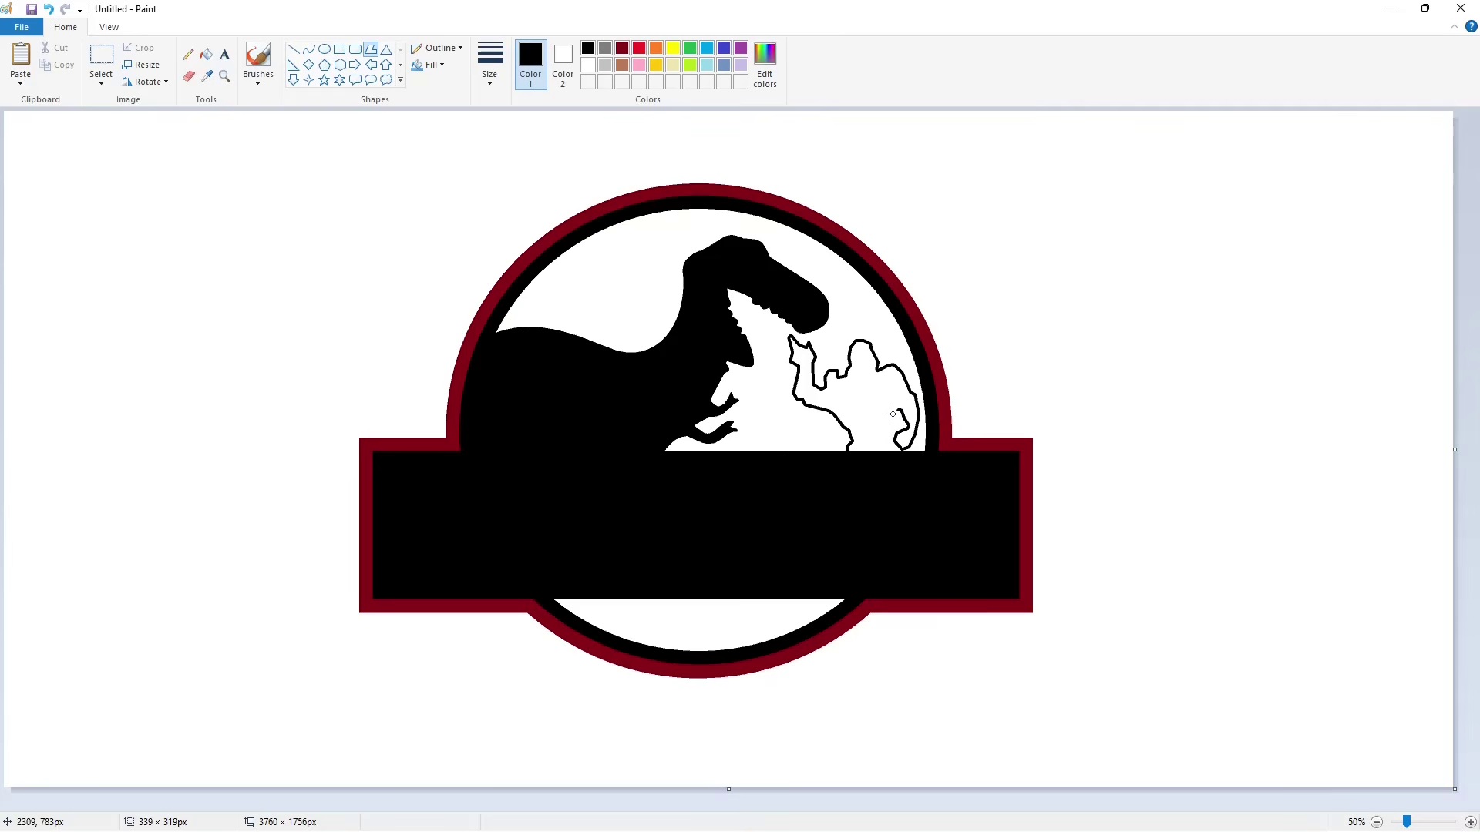
{"action": "left_click", "coordinate": [851, 449]}
{"action": "left_click", "coordinate": [207, 54]}
{"action": "left_click", "coordinate": [869, 405]}
Trim the edge of the figure's head with a white line about 44 × 19 px.
{"action": "left_click", "coordinate": [1470, 822]}
{"action": "left_click_drag", "start_coordinate": [655, 805], "coordinate": [1089, 806]}
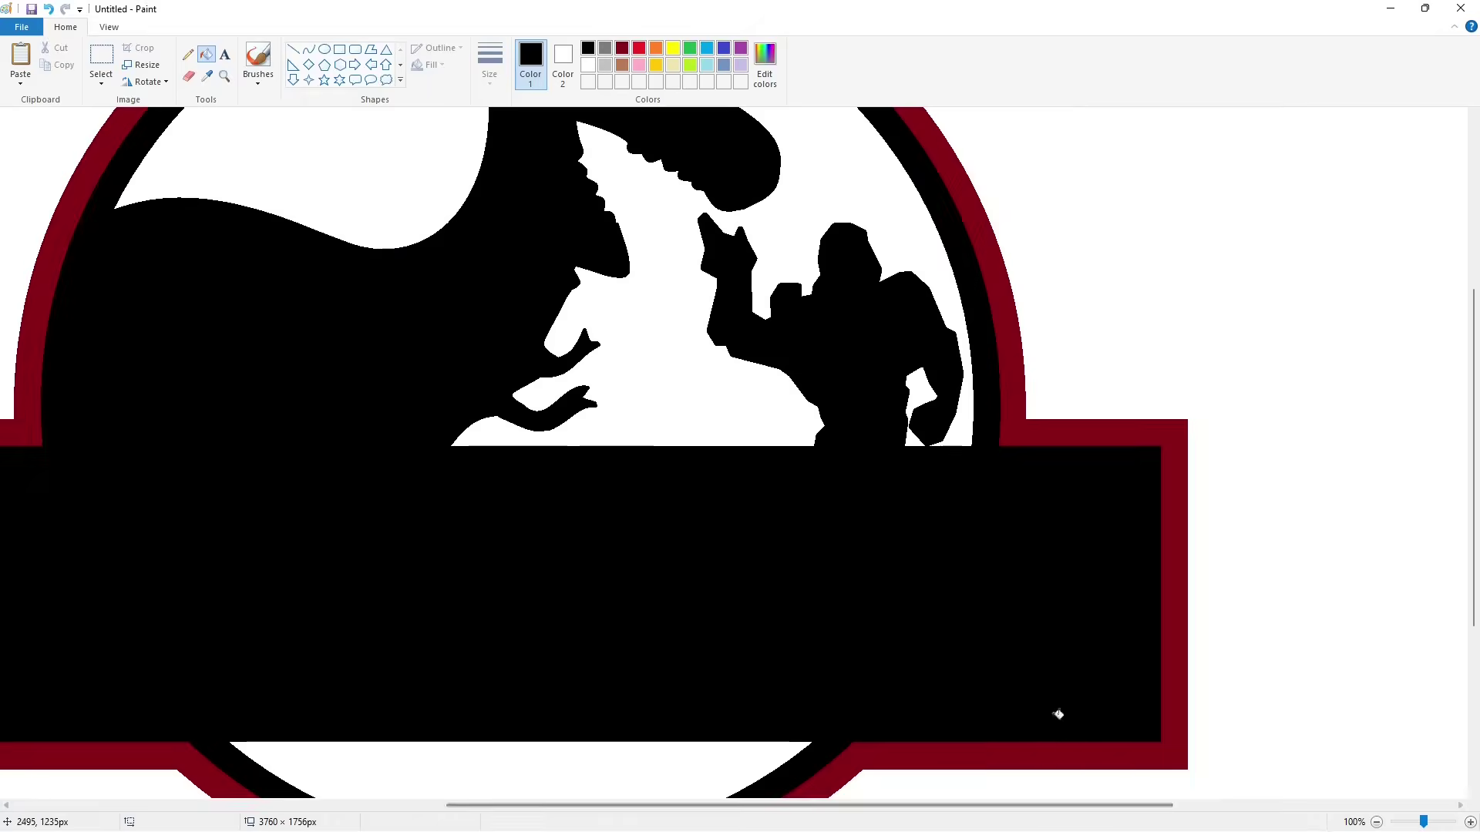
{"action": "scroll", "coordinate": [1059, 713], "scroll_direction": "up", "scroll_amount": 2}
{"action": "left_click", "coordinate": [293, 49]}
{"action": "left_click", "coordinate": [588, 65]}
{"action": "left_click_drag", "start_coordinate": [814, 397], "coordinate": [847, 383]}
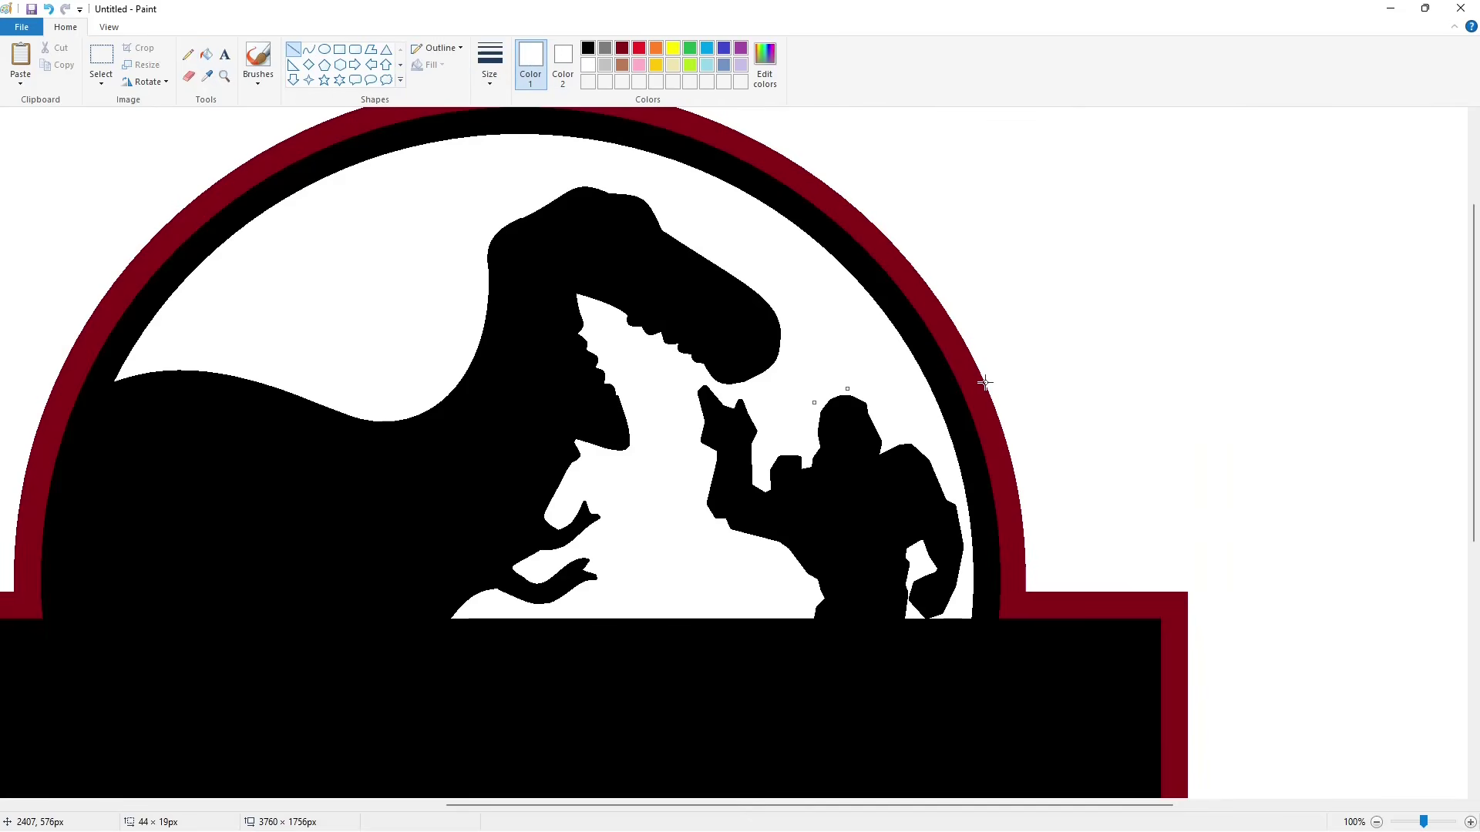
{"action": "left_click", "coordinate": [980, 385]}
Draw a black ellipse with the thickest line around the figure's head as a helmet dome.
{"action": "scroll", "coordinate": [1298, 736], "scroll_direction": "down", "scroll_amount": 1, "text": "ctrl"}
{"action": "left_click", "coordinate": [324, 49]}
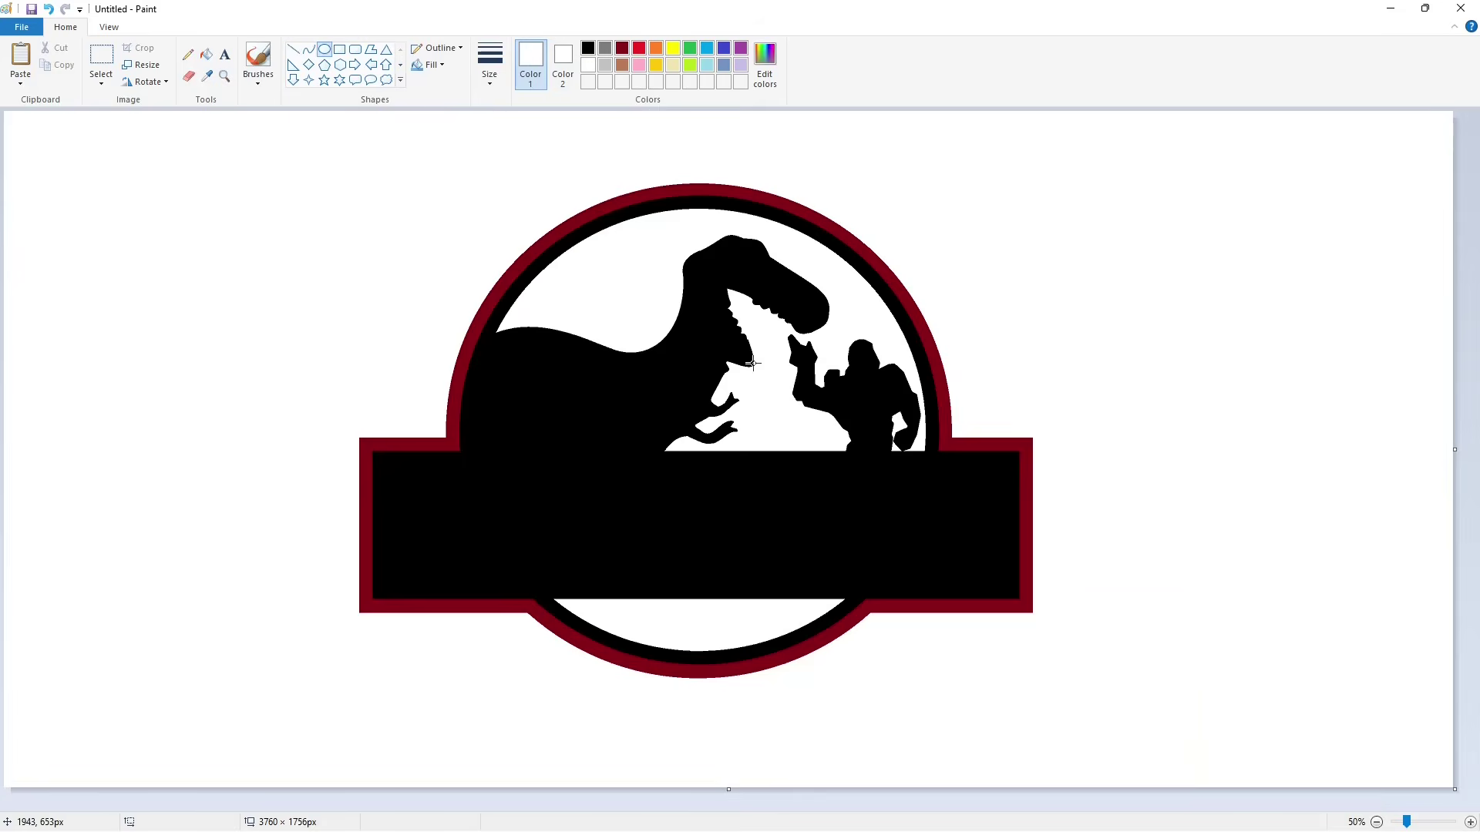
{"action": "mouse_move", "coordinate": [835, 337]}
{"action": "left_mouse_down"}
{"action": "mouse_move", "coordinate": [884, 388]}
{"action": "mouse_move", "coordinate": [828, 378]}
{"action": "mouse_move", "coordinate": [829, 391]}
{"action": "mouse_move", "coordinate": [893, 366]}
{"action": "left_mouse_up"}
{"action": "left_click", "coordinate": [588, 48]}
{"action": "left_click", "coordinate": [490, 61]}
{"action": "left_click", "coordinate": [539, 198]}
{"action": "left_click_drag", "start_coordinate": [862, 388], "coordinate": [863, 393]}
{"action": "left_click", "coordinate": [927, 394]}
{"action": "left_click", "coordinate": [1470, 823]}
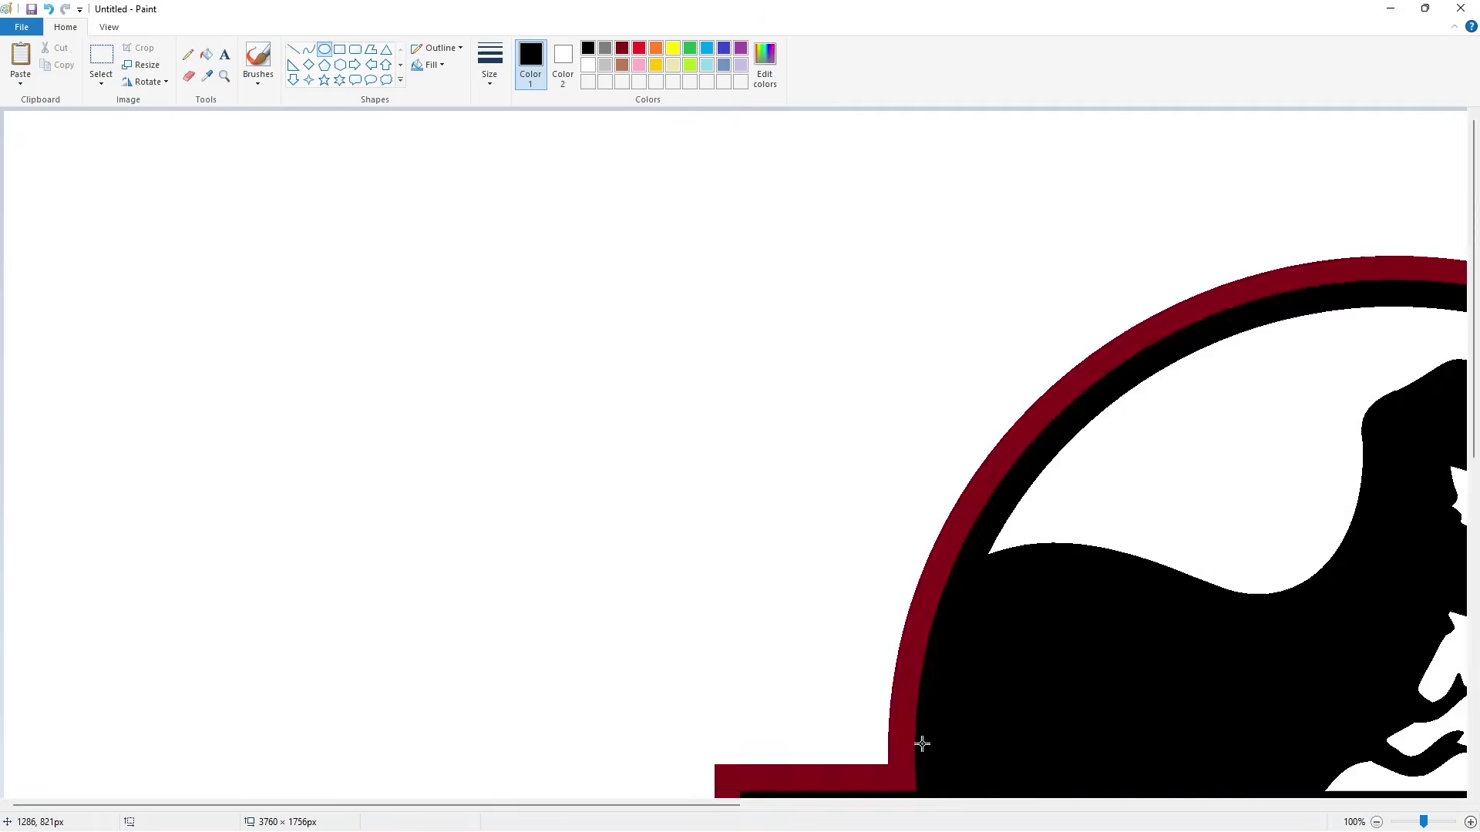
{"action": "scroll", "coordinate": [922, 744], "scroll_direction": "down", "scroll_amount": 5}
{"action": "left_click_drag", "start_coordinate": [690, 806], "coordinate": [1059, 781]}
{"action": "left_click", "coordinate": [1376, 822]}
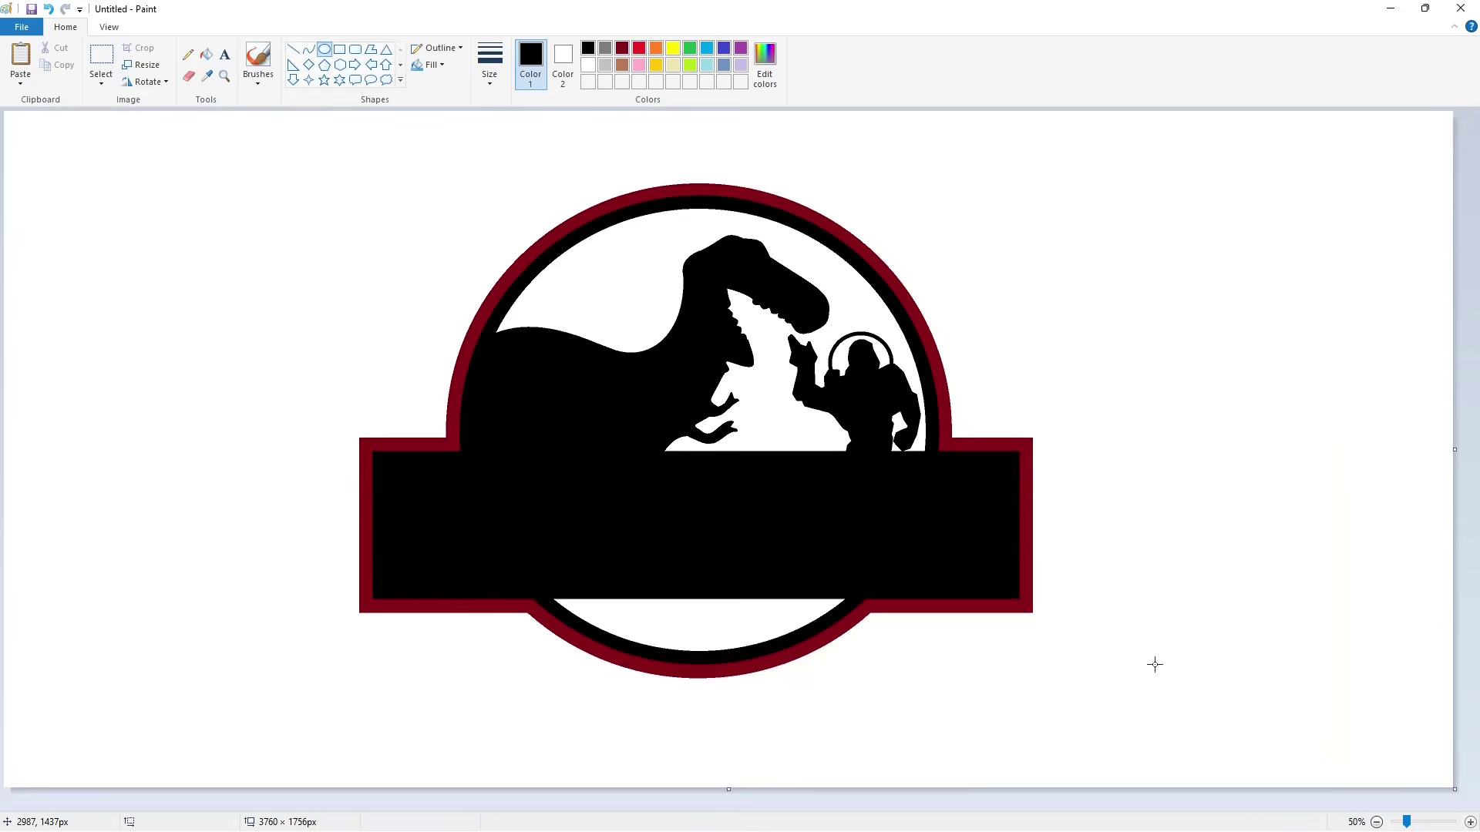
{"action": "left_click", "coordinate": [1377, 822]}
{"action": "left_click", "coordinate": [1470, 822]}
Try to outline a small eared figure in the white area below the banner and fill it black, and undo it.
{"action": "left_click", "coordinate": [371, 49]}
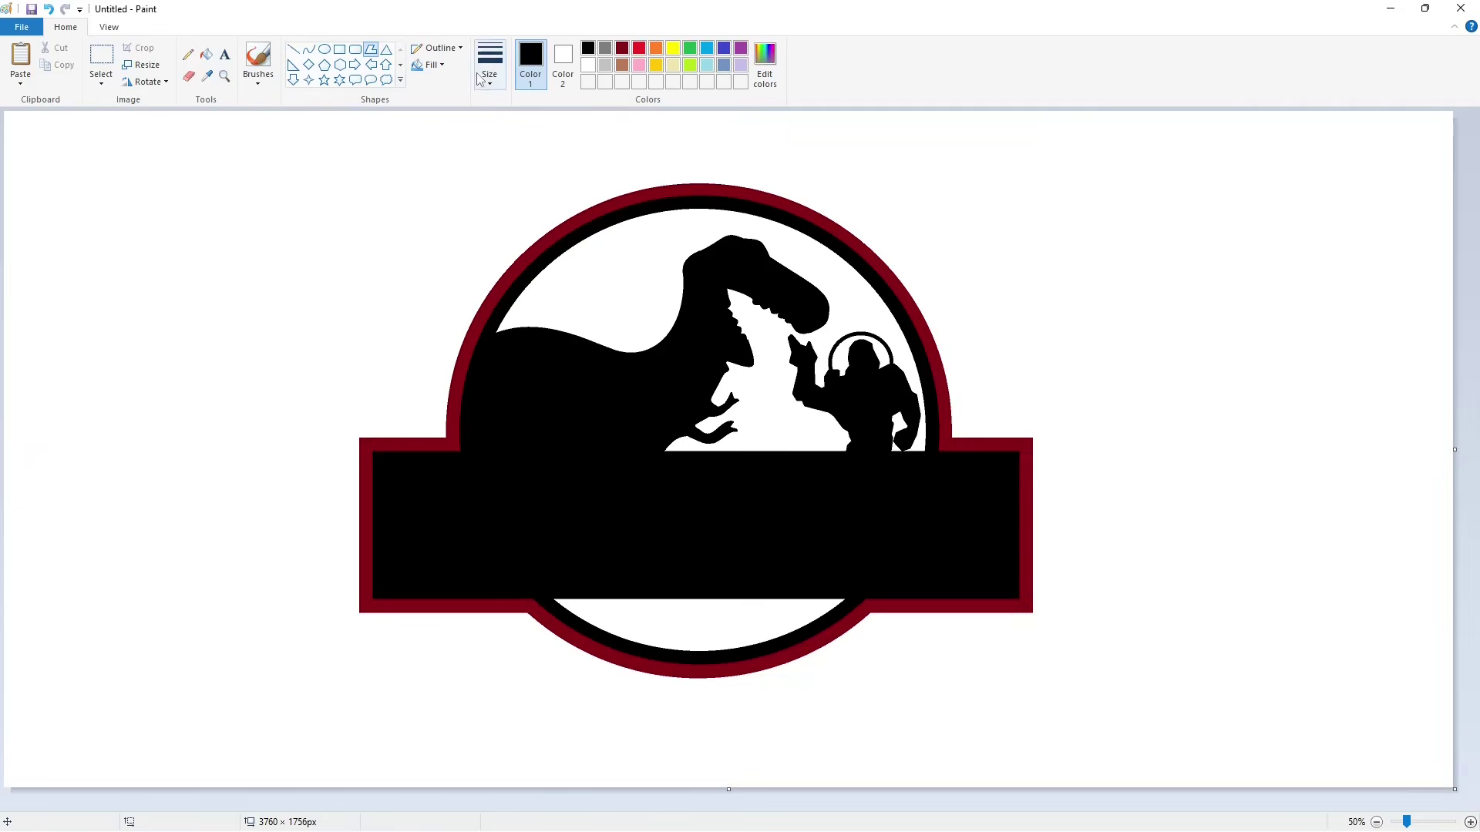
{"action": "left_click_drag", "start_coordinate": [639, 628], "coordinate": [632, 637]}
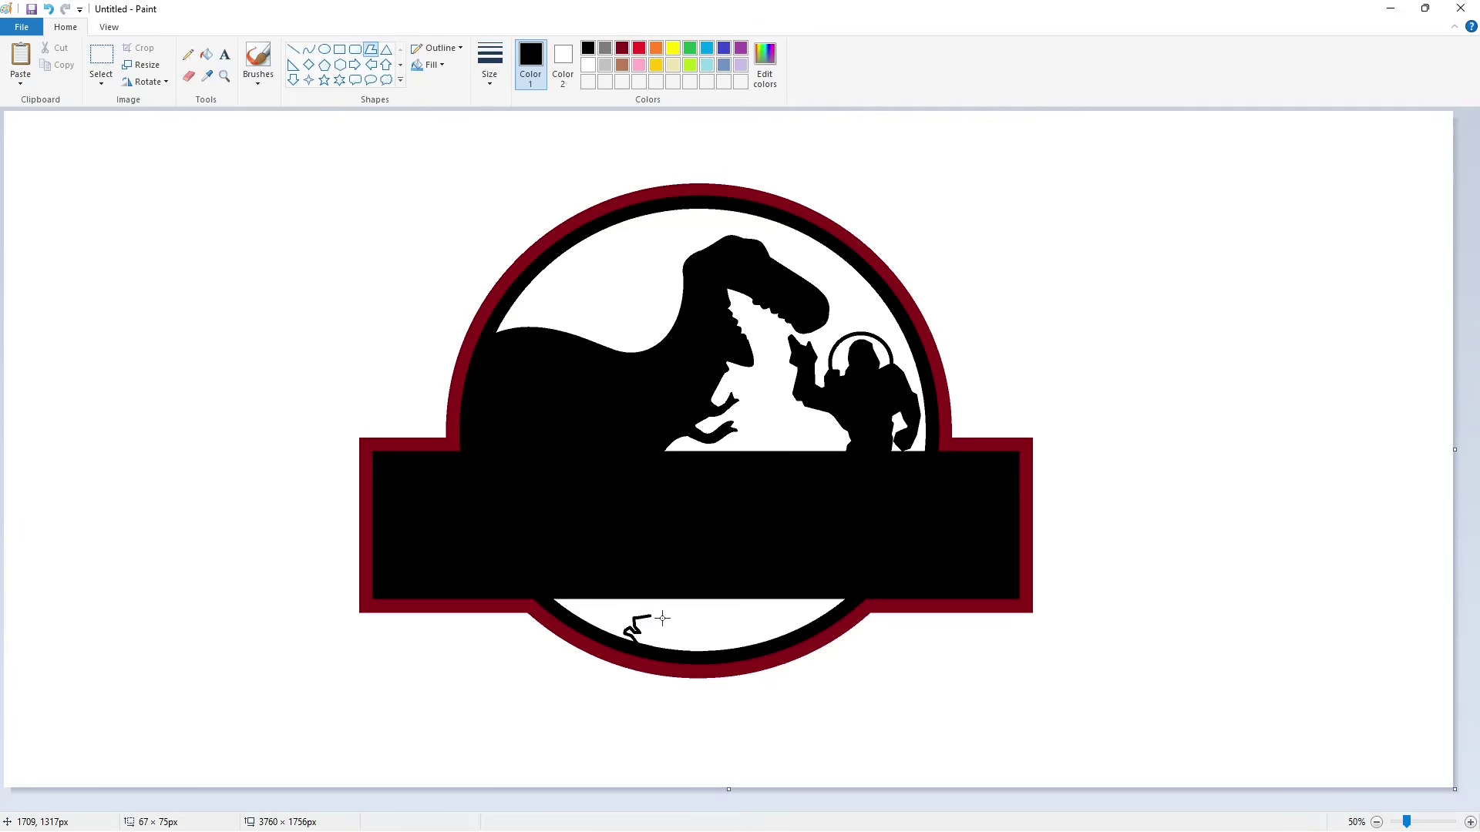
{"action": "left_click_drag", "start_coordinate": [662, 618], "coordinate": [669, 628]}
{"action": "left_click", "coordinate": [206, 54]}
{"action": "left_click", "coordinate": [649, 631]}
{"action": "key", "text": "ctrl+z"}
{"action": "key", "text": "ctrl+z"}
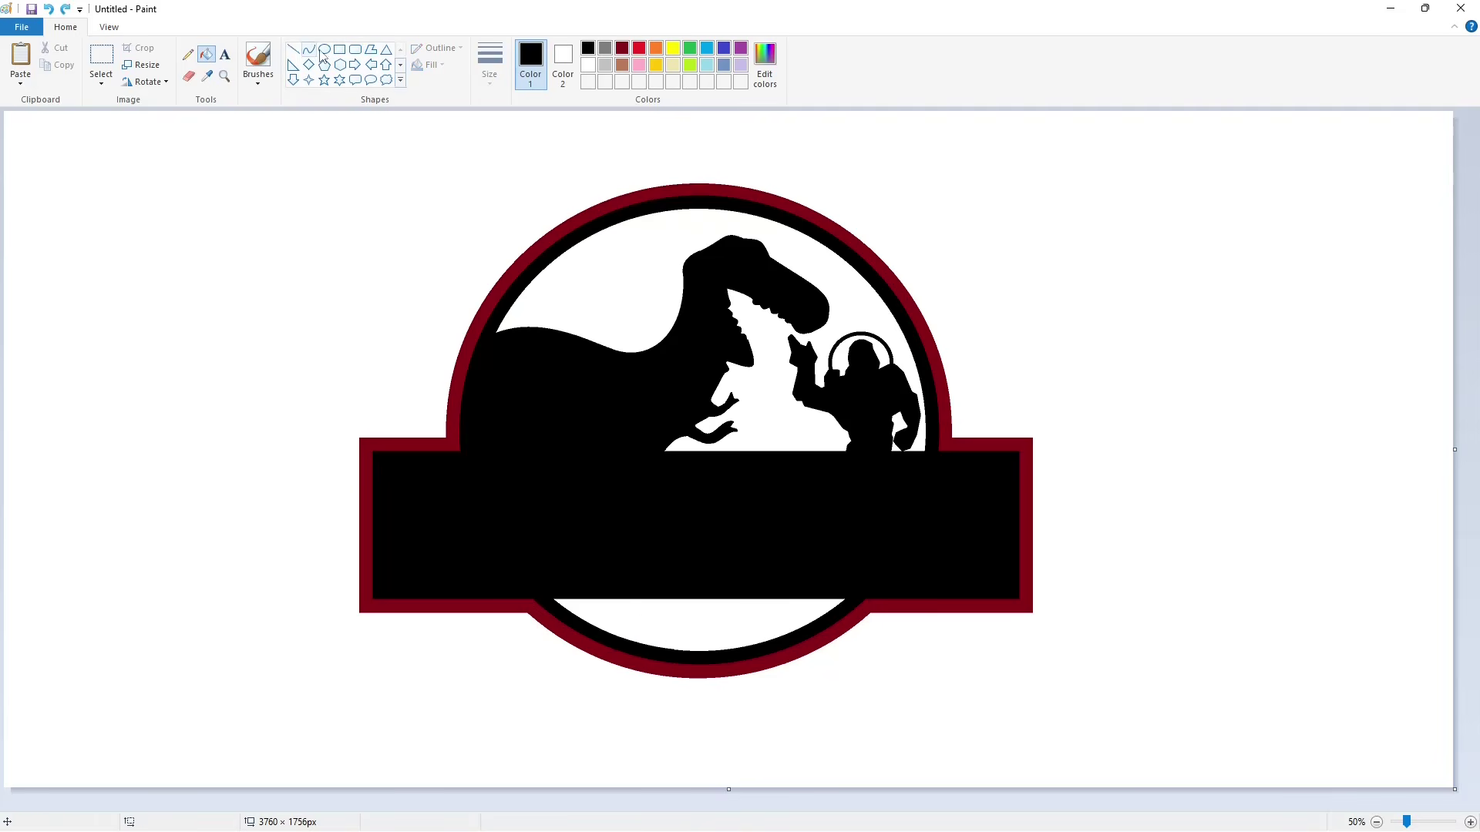
Draw a small eared figure with raised arm as a polygon below the banner, left of centre, and fill it black.
{"action": "left_click", "coordinate": [370, 50]}
{"action": "left_click_drag", "start_coordinate": [623, 648], "coordinate": [670, 627]}
{"action": "left_click", "coordinate": [643, 619]}
{"action": "key", "text": "ctrl+z"}
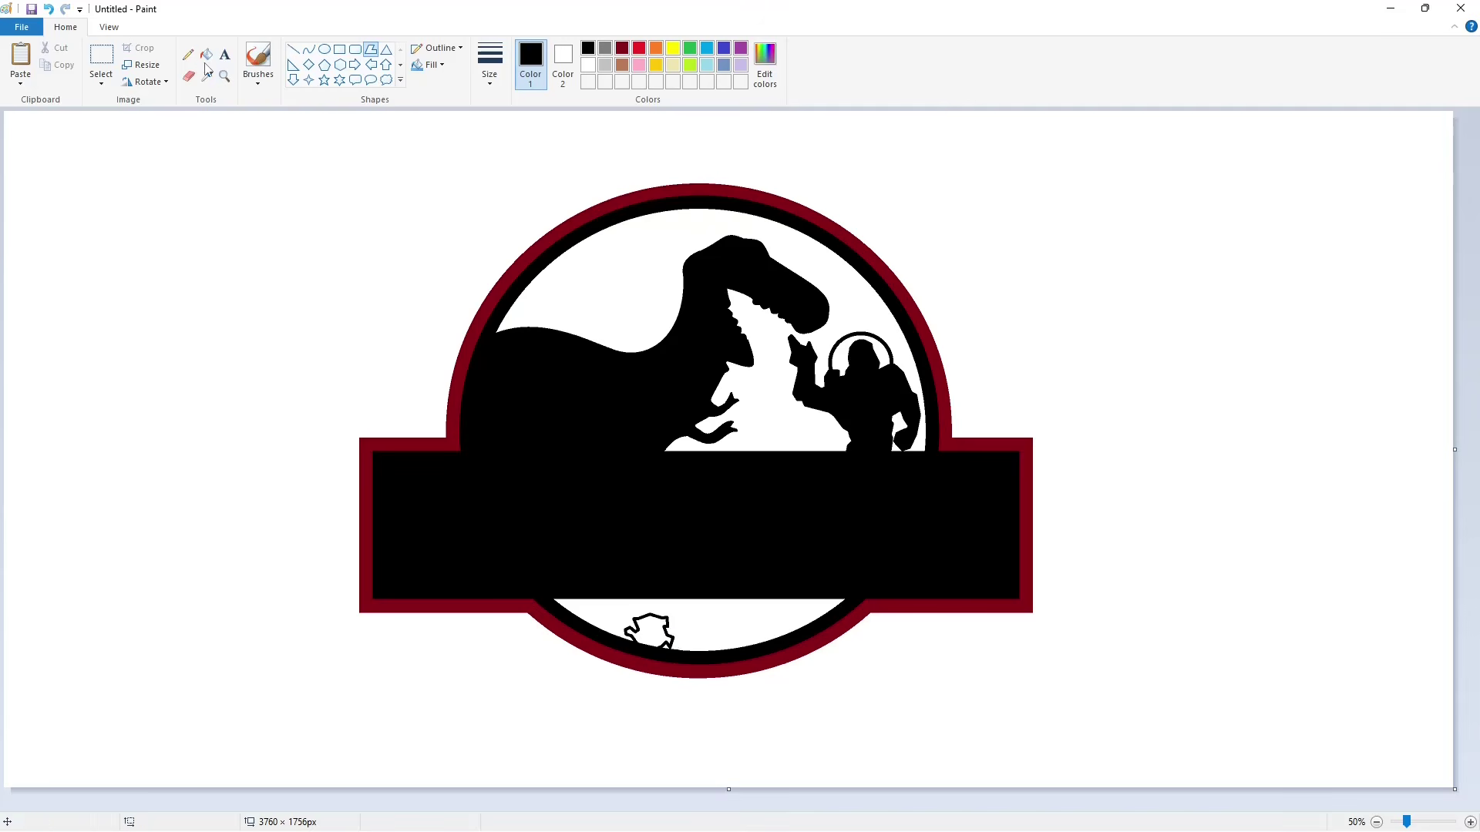
{"action": "left_click", "coordinate": [206, 54]}
{"action": "left_click", "coordinate": [649, 630]}
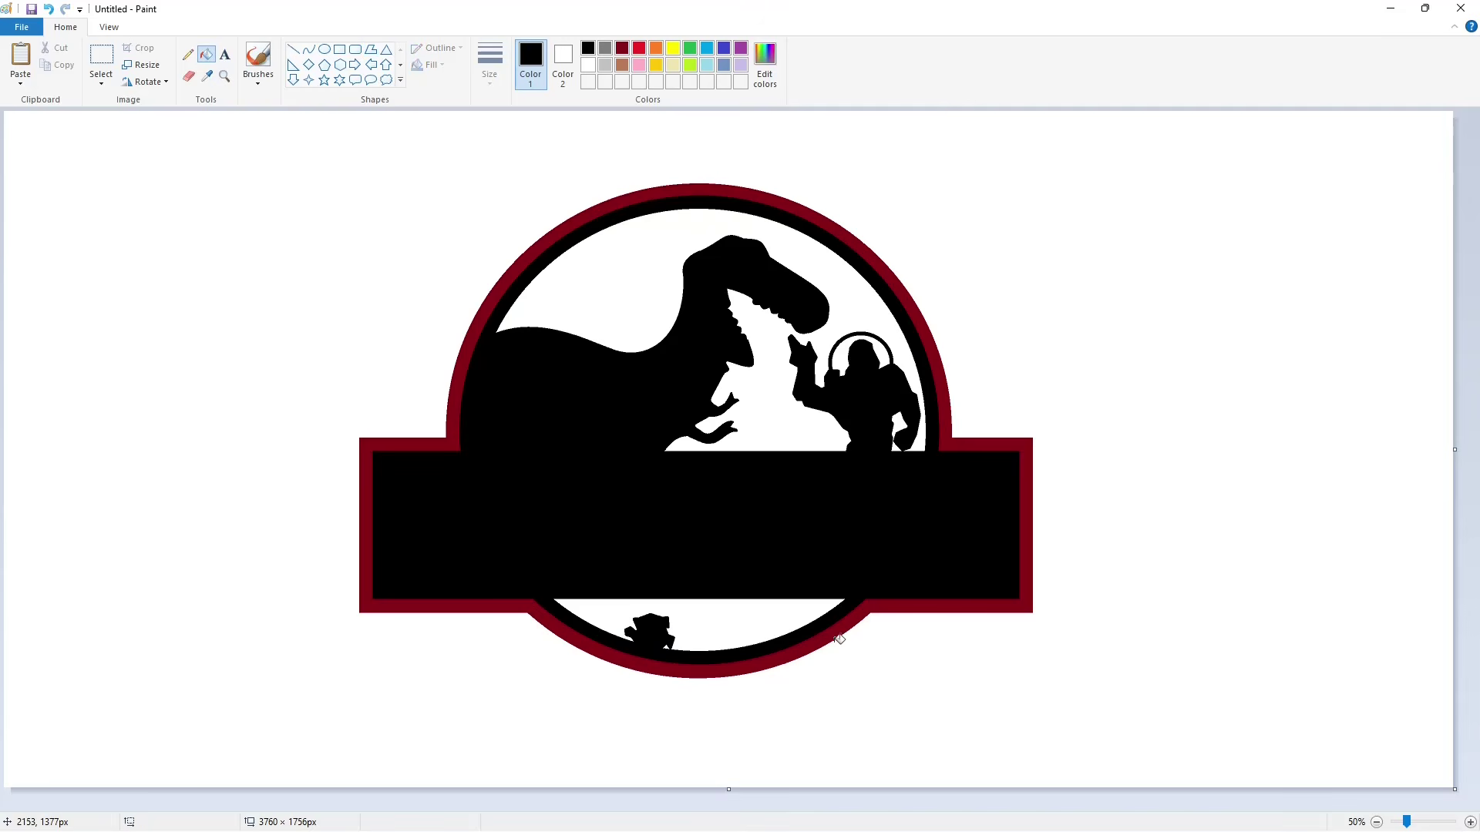
Outline two more small eared figures with the polygon tool to the right of the first, the middle one slightly taller.
{"action": "left_click", "coordinate": [371, 48]}
{"action": "left_click_drag", "start_coordinate": [684, 652], "coordinate": [677, 612]}
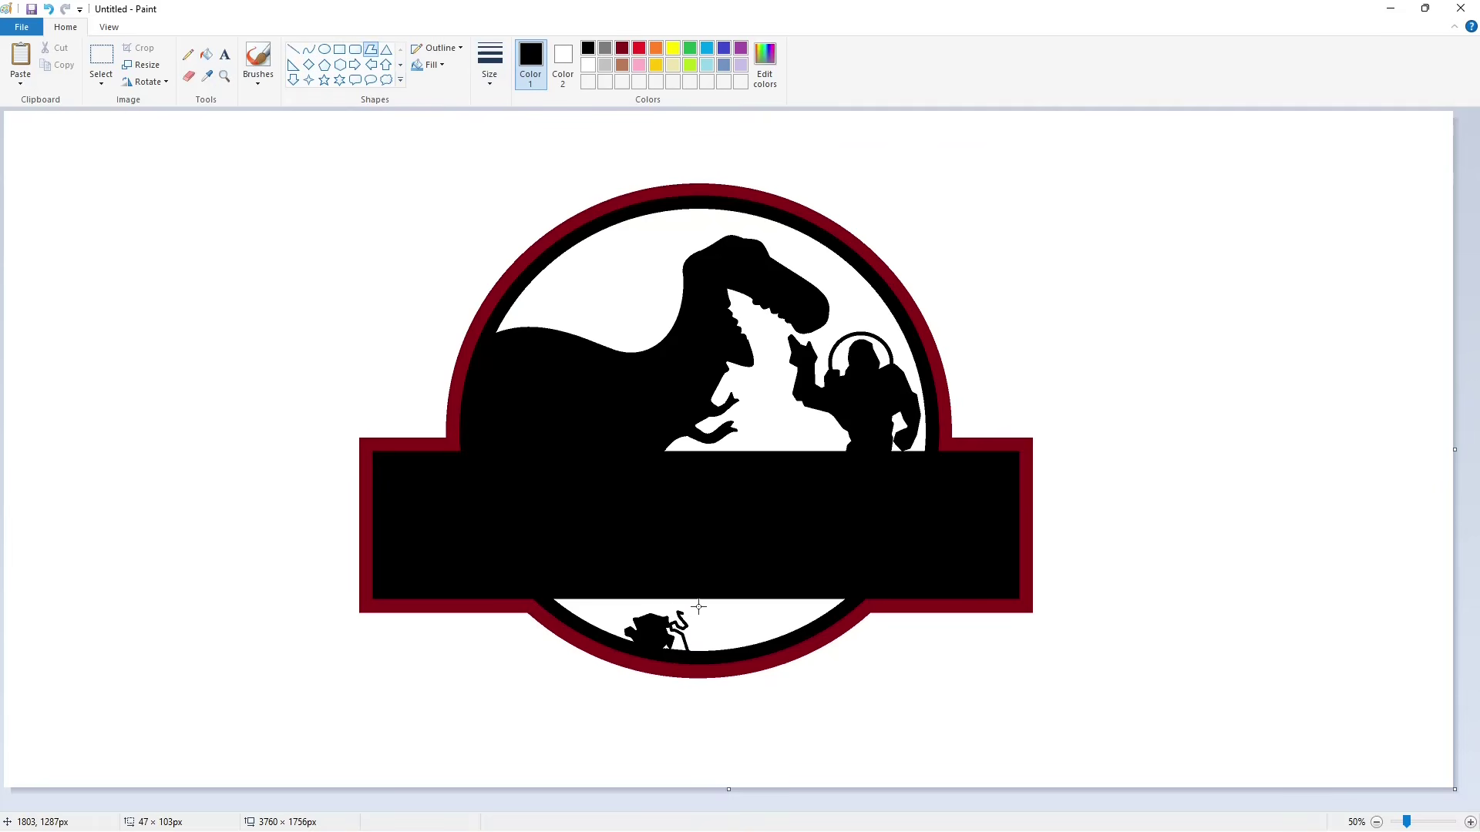
{"action": "left_click", "coordinate": [698, 607]}
{"action": "left_click", "coordinate": [714, 613]}
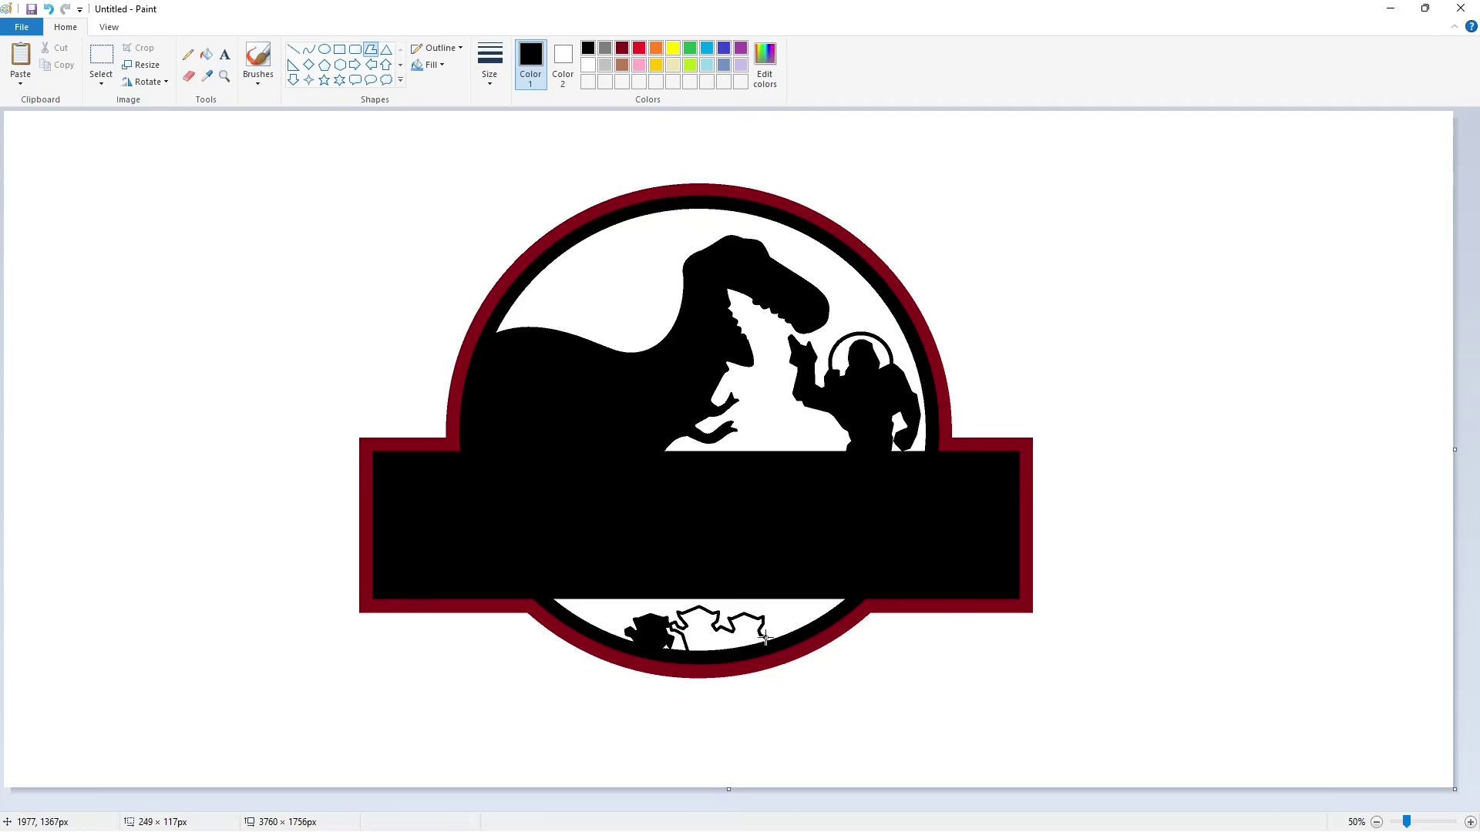
{"action": "left_click", "coordinate": [694, 652]}
{"action": "left_click", "coordinate": [957, 607]}
{"action": "left_click", "coordinate": [207, 55]}
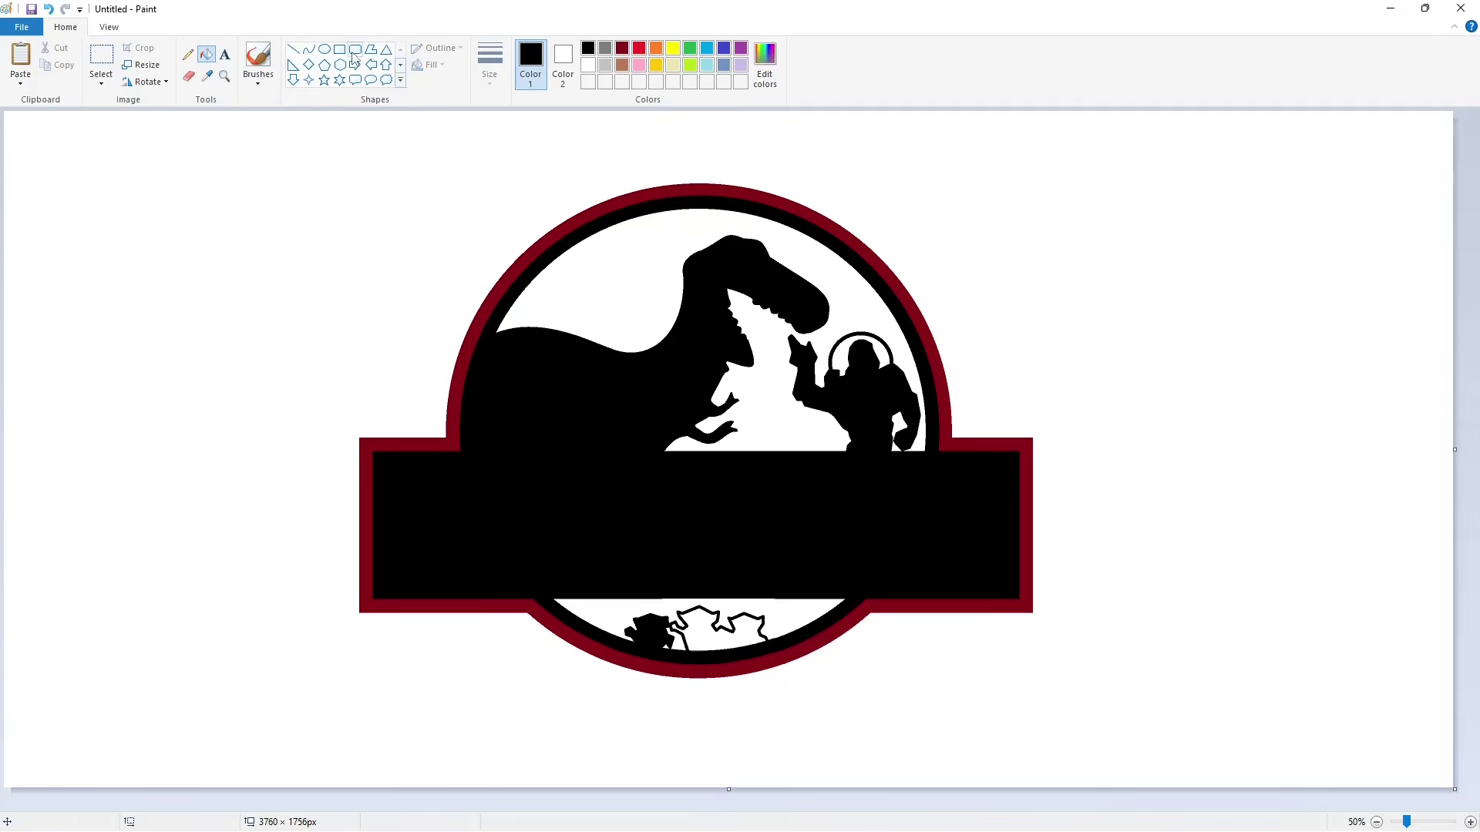
Complete the outline between the middle and right small figures with a short black polygon and fill both figures black.
{"action": "left_click", "coordinate": [370, 49]}
{"action": "left_click", "coordinate": [490, 68]}
{"action": "left_click", "coordinate": [509, 167]}
{"action": "left_click_drag", "start_coordinate": [712, 654], "coordinate": [711, 645]}
{"action": "left_click", "coordinate": [717, 639]}
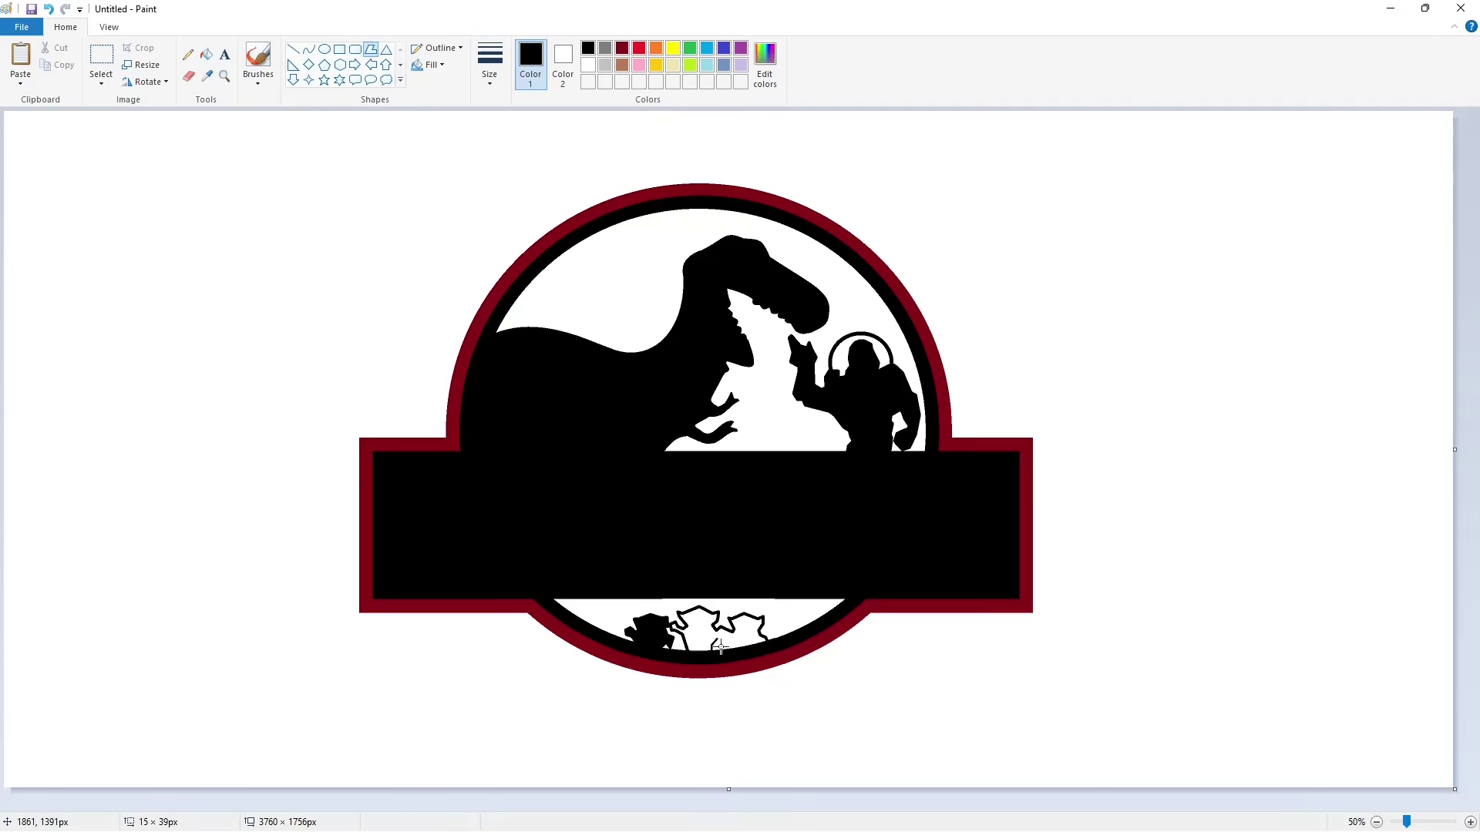
{"action": "left_click", "coordinate": [838, 628]}
{"action": "left_click", "coordinate": [709, 650]}
{"action": "left_click", "coordinate": [647, 539]}
{"action": "left_click", "coordinate": [207, 55]}
{"action": "left_click", "coordinate": [699, 630]}
Cover the stray black mark on the ring to the right of the small figures with dark red lines.
{"action": "left_click", "coordinate": [1470, 821]}
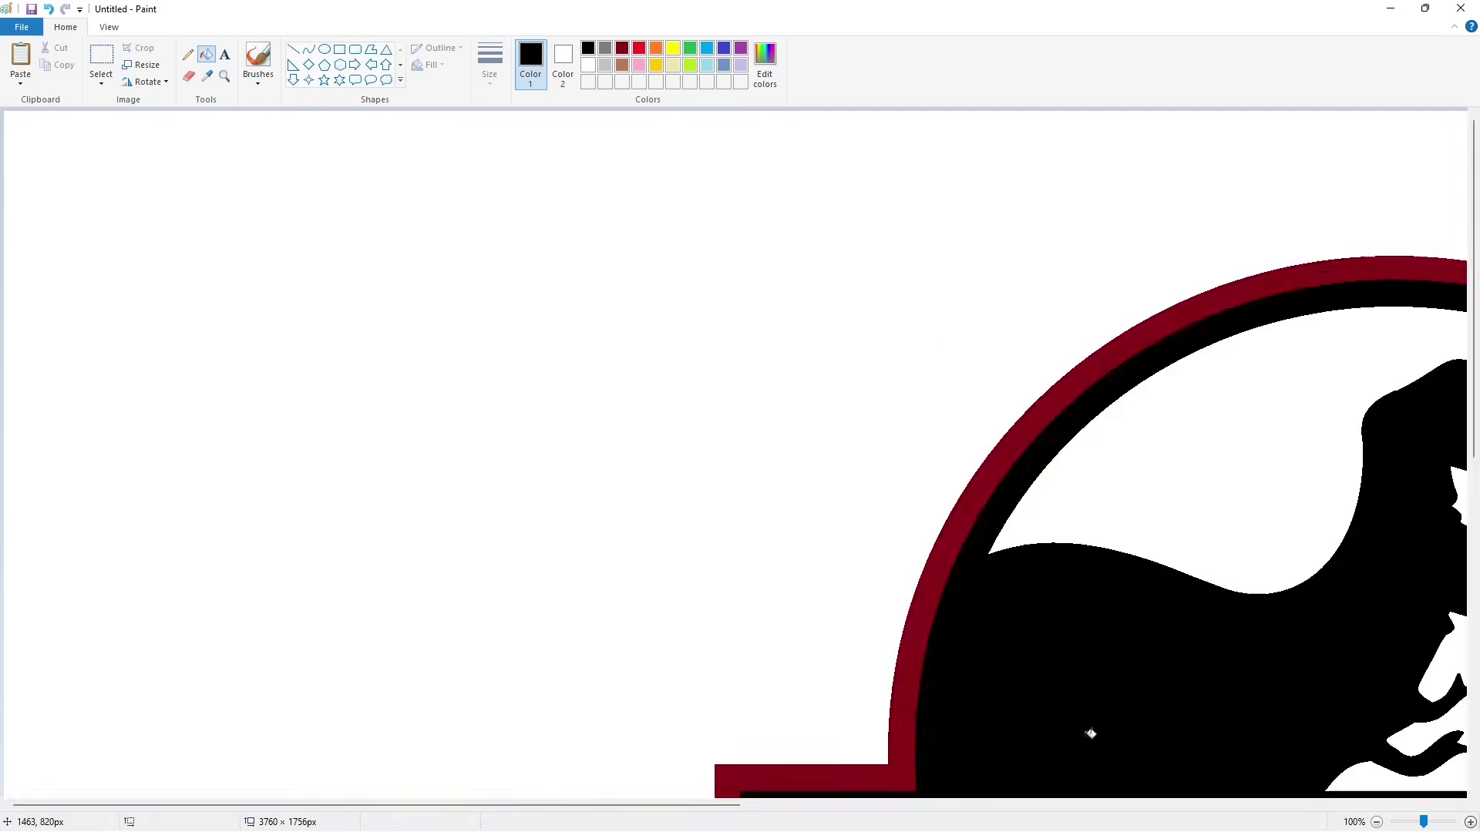
{"action": "scroll", "coordinate": [1090, 733], "scroll_direction": "down", "scroll_amount": 10}
{"action": "left_click_drag", "start_coordinate": [678, 807], "coordinate": [1132, 806]}
{"action": "left_click", "coordinate": [294, 49]}
{"action": "left_click", "coordinate": [621, 48]}
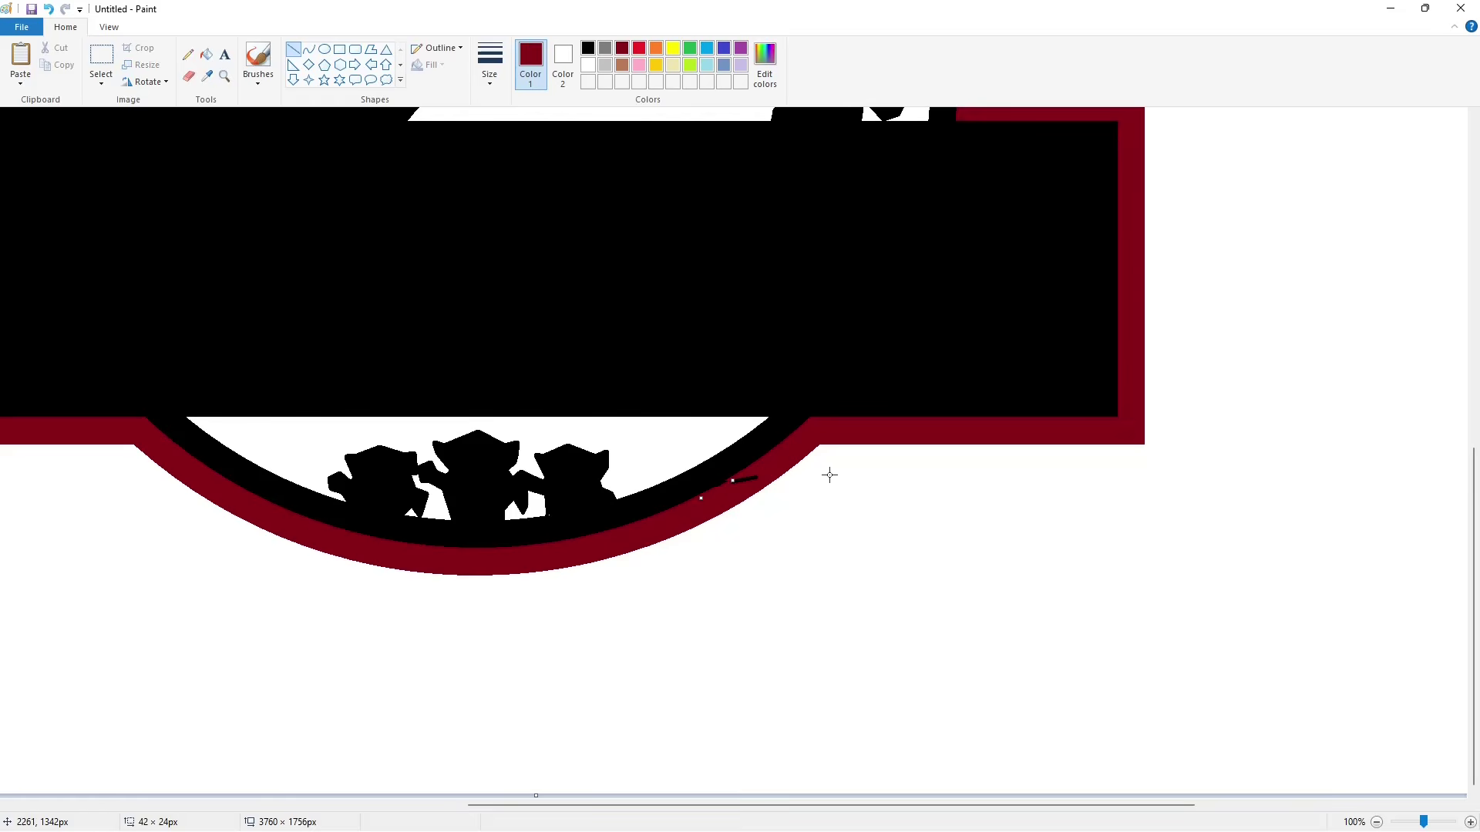
{"action": "left_click", "coordinate": [207, 54]}
{"action": "left_click", "coordinate": [293, 48]}
{"action": "left_click", "coordinate": [587, 48]}
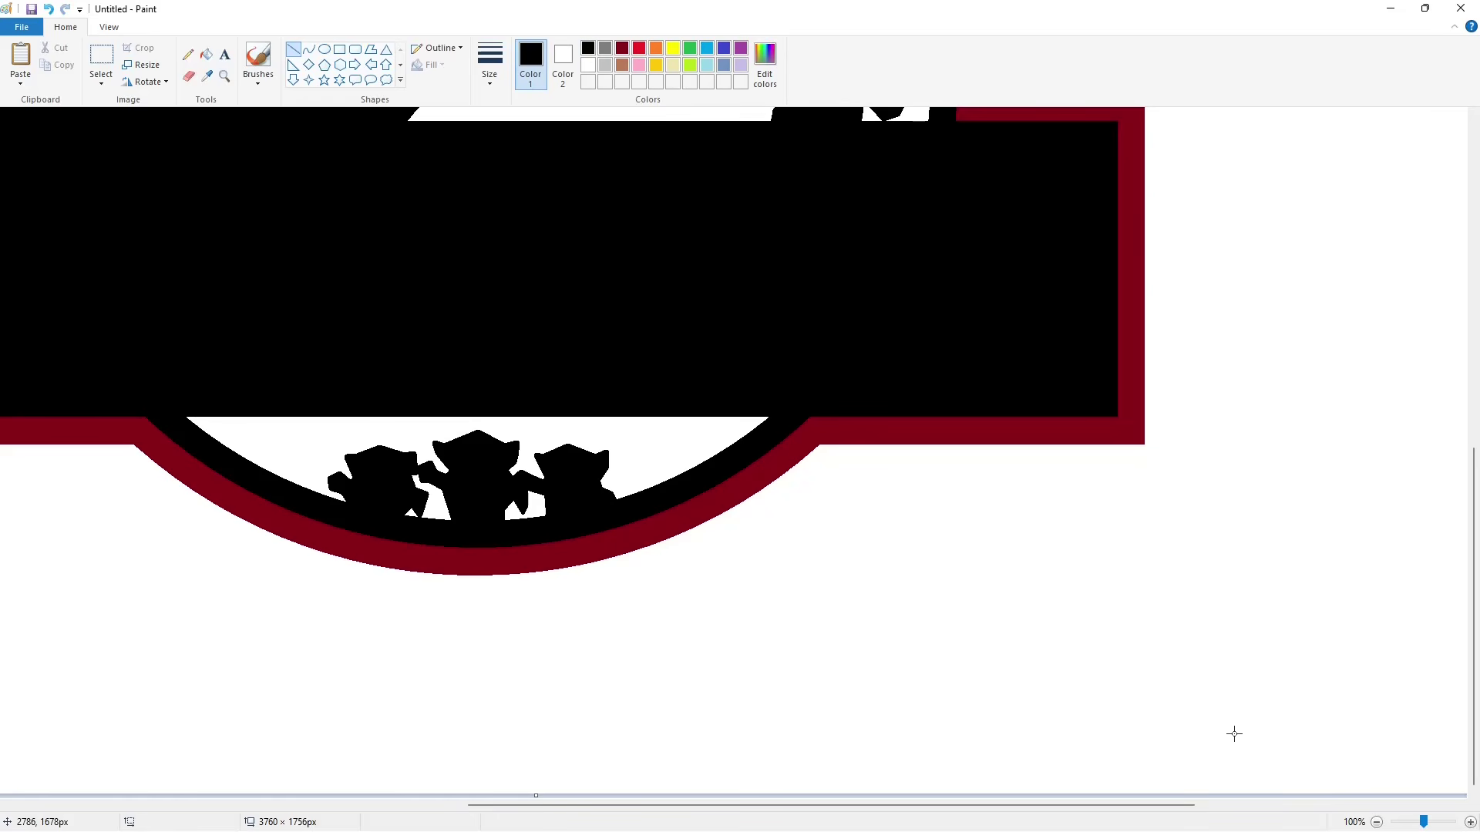
Draw a thick black vertical line as an antenna on the head of each of the three small figures.
{"action": "left_click", "coordinate": [587, 65]}
{"action": "left_click_drag", "start_coordinate": [478, 433], "coordinate": [564, 444]}
{"action": "left_click", "coordinate": [1377, 823]}
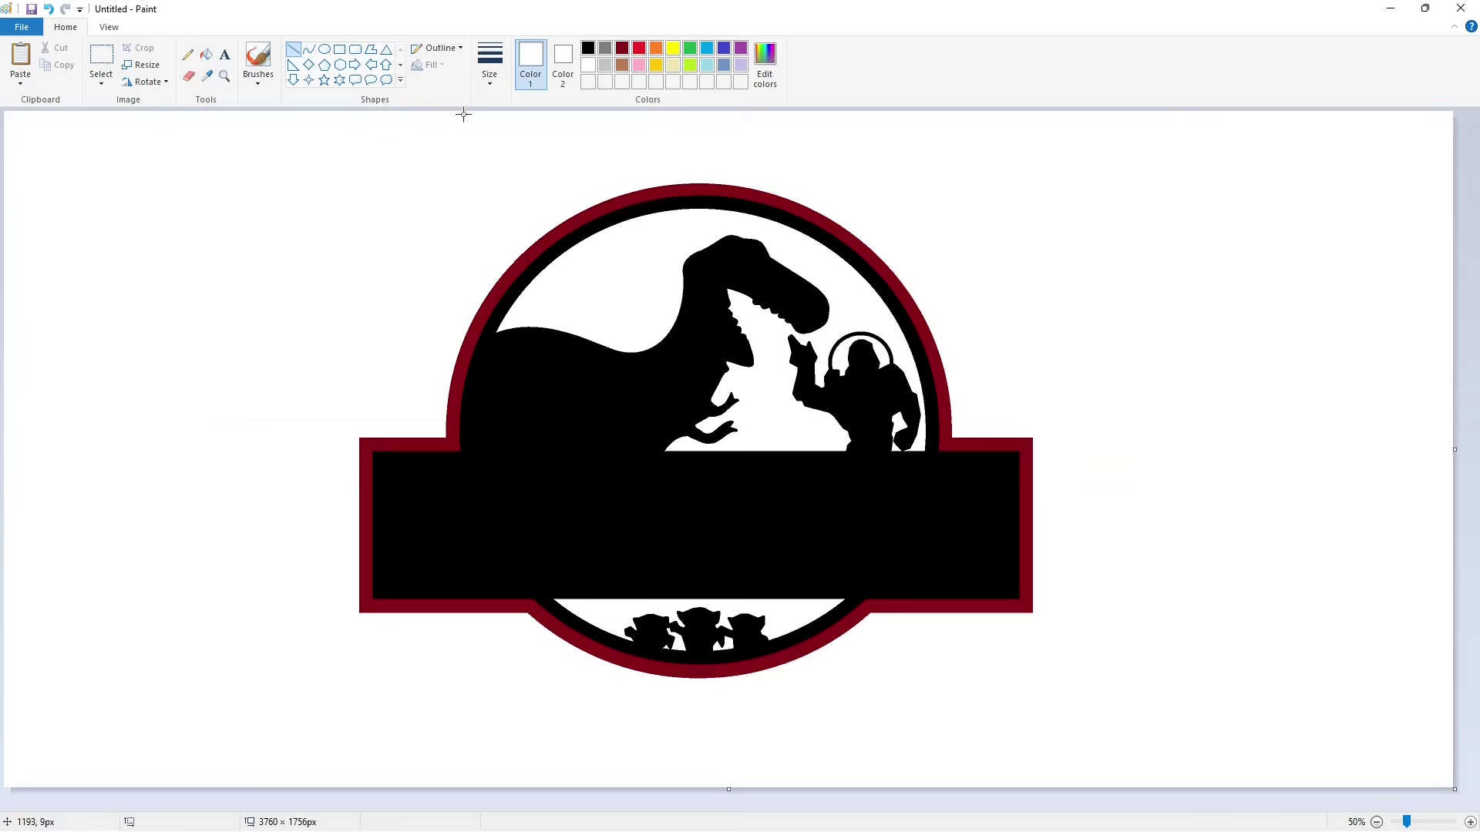
{"action": "left_click", "coordinate": [490, 64]}
{"action": "left_click", "coordinate": [513, 203]}
{"action": "left_click", "coordinate": [588, 48]}
{"action": "left_click_drag", "start_coordinate": [699, 610], "coordinate": [699, 592]}
{"action": "scroll", "coordinate": [699, 744], "scroll_direction": "up", "scroll_amount": 1, "text": "ctrl"}
{"action": "left_click_drag", "start_coordinate": [694, 806], "coordinate": [985, 805]}
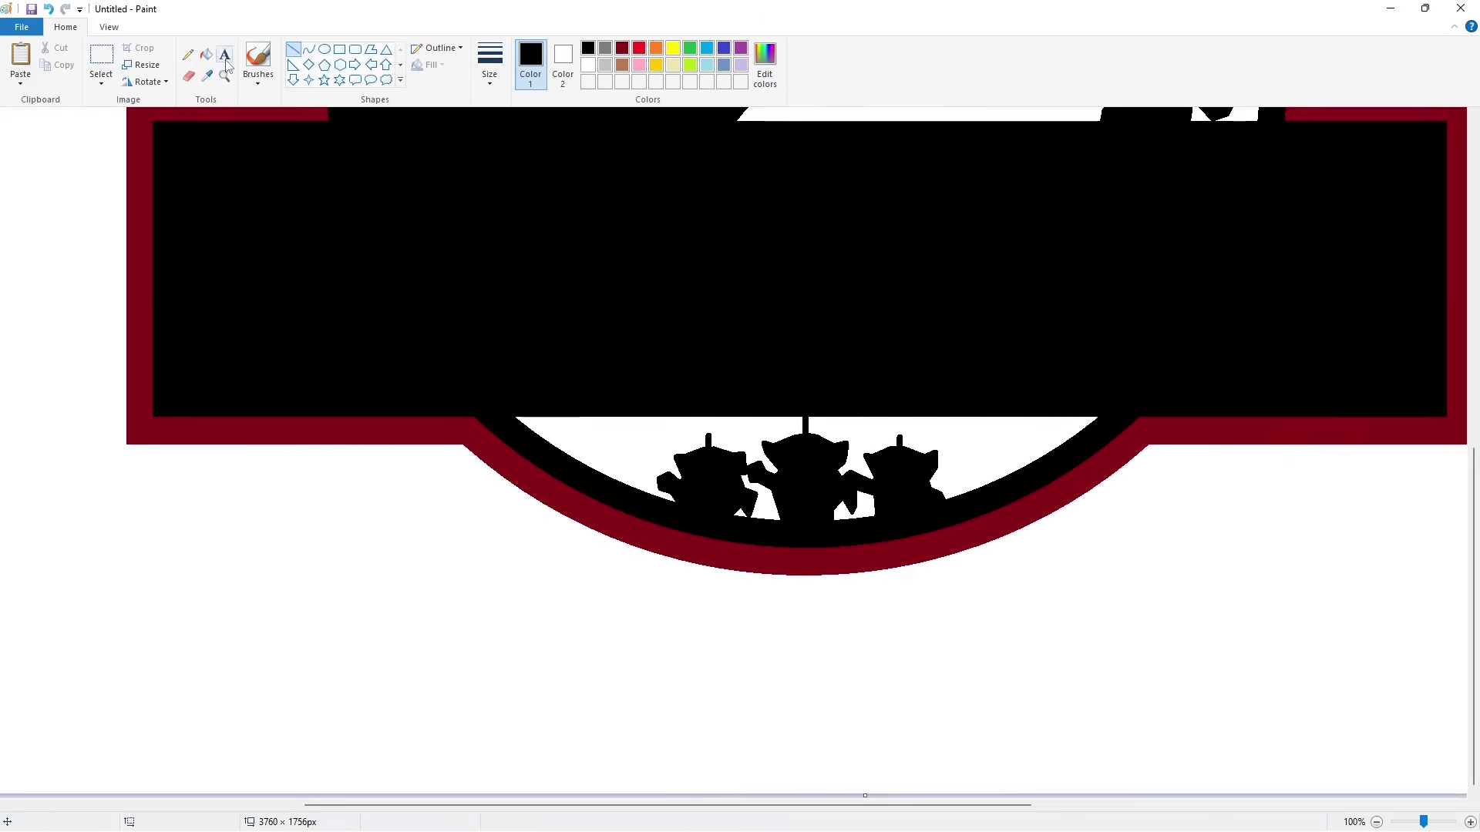
Add a round black pencil dot to the antenna tips of the left and right small figures.
{"action": "left_click", "coordinate": [189, 55]}
{"action": "key", "text": "ctrl+z"}
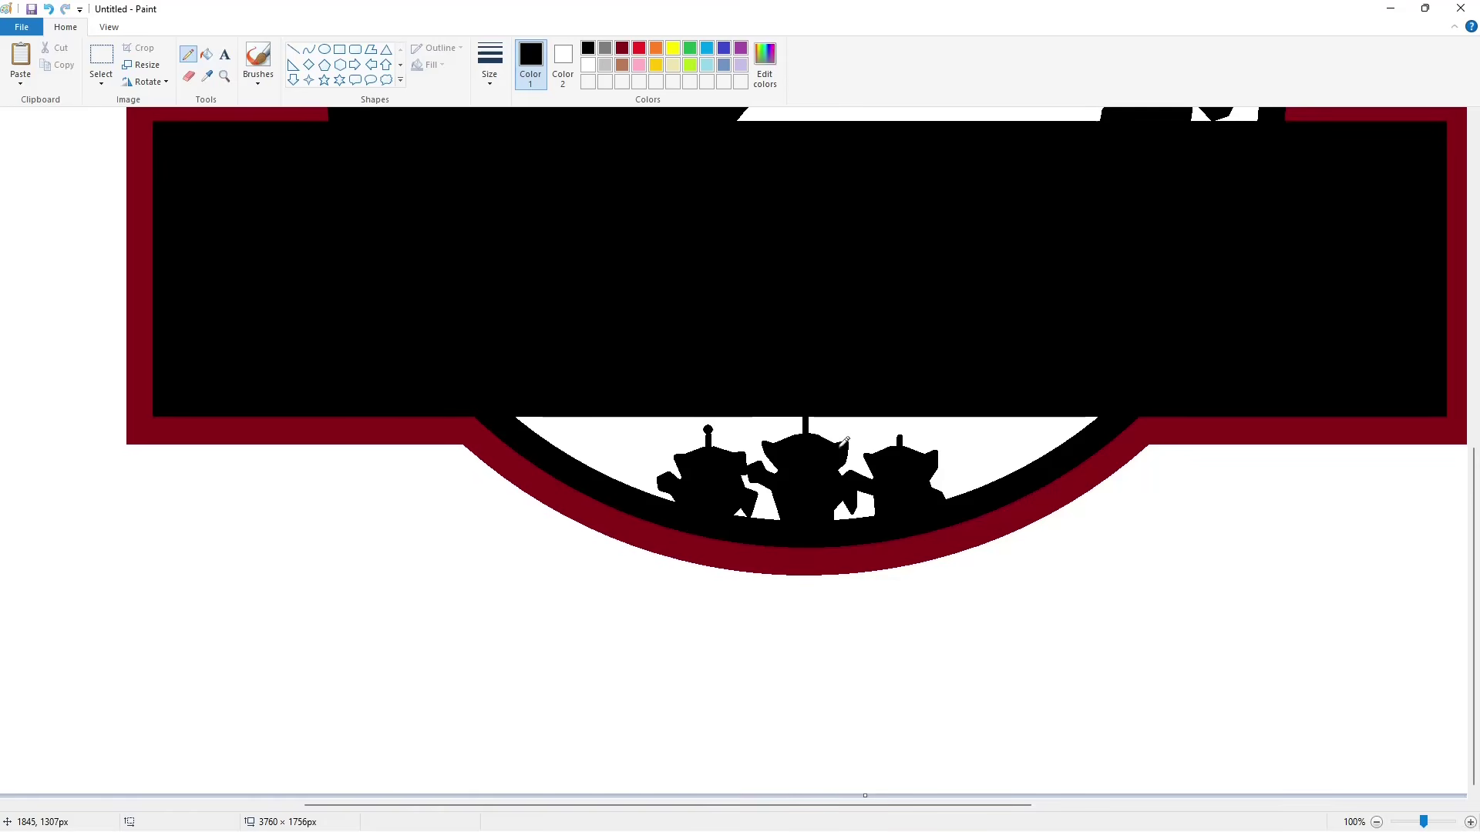
{"action": "left_click", "coordinate": [708, 430]}
{"action": "left_click", "coordinate": [900, 432]}
{"action": "left_click", "coordinate": [1376, 822]}
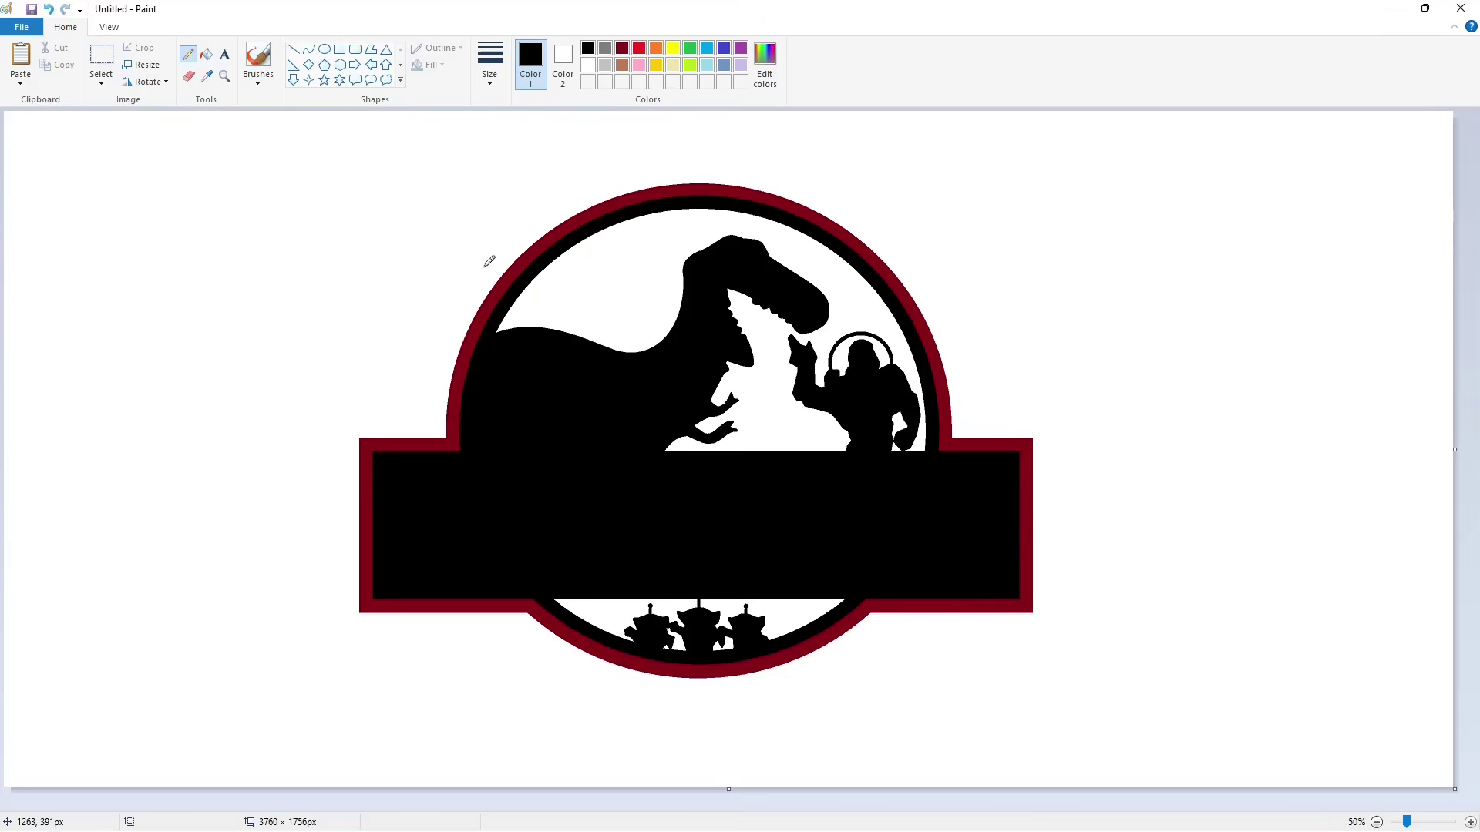
Place a text box over the black banner, using the Jurassic Park font and white text.
{"action": "left_click", "coordinate": [224, 55]}
{"action": "left_click", "coordinate": [279, 328]}
{"action": "left_click", "coordinate": [187, 54]}
{"action": "left_click", "coordinate": [150, 305]}
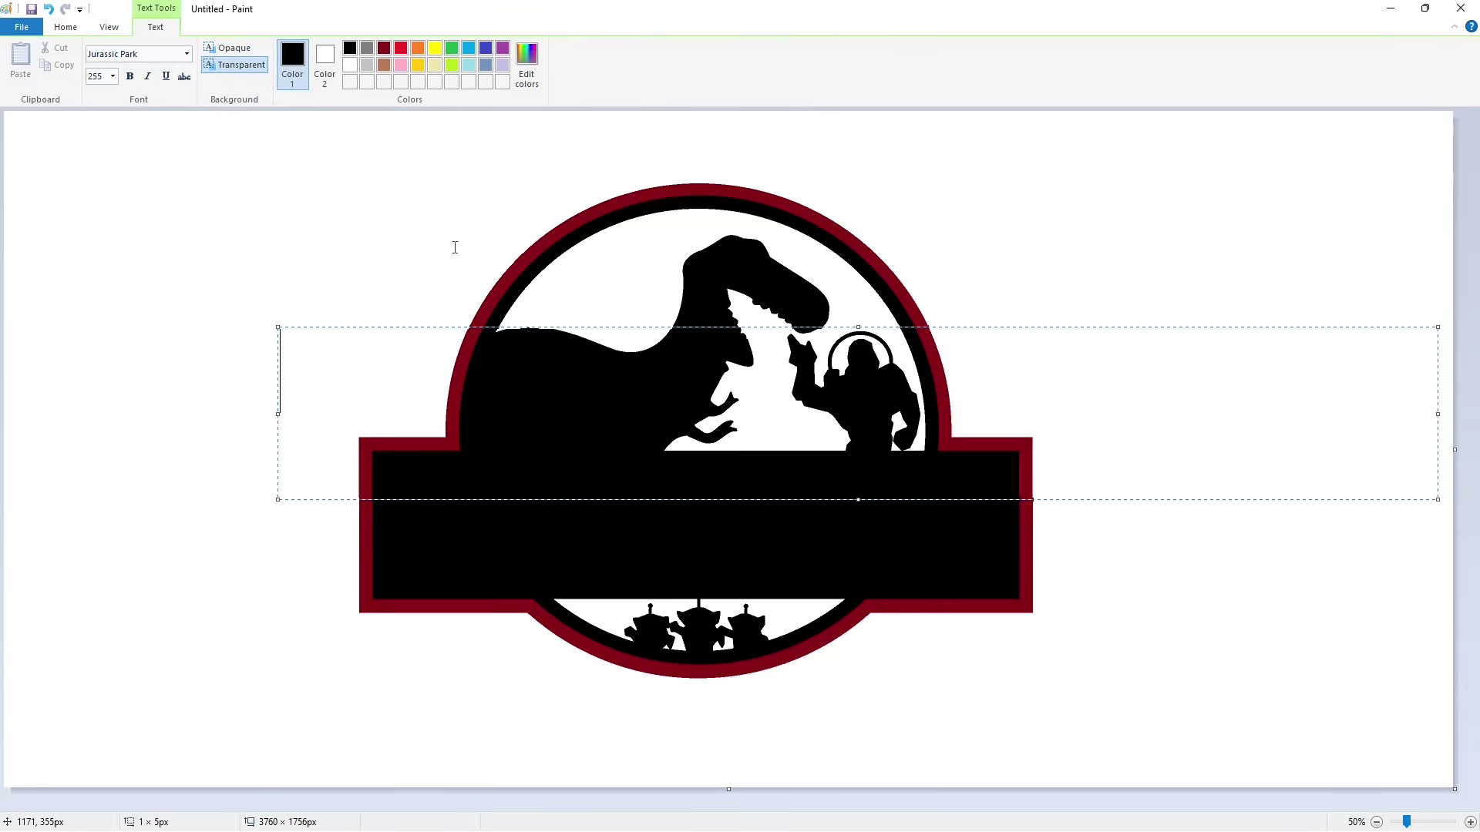
{"action": "left_click", "coordinate": [350, 65]}
{"action": "left_click_drag", "start_coordinate": [857, 498], "coordinate": [857, 752]}
{"action": "left_click_drag", "start_coordinate": [278, 328], "coordinate": [404, 459]}
Enter TOY in the banner text box at font size 400.
{"action": "type", "text": "T"}
{"action": "key", "text": "ctrl+a"}
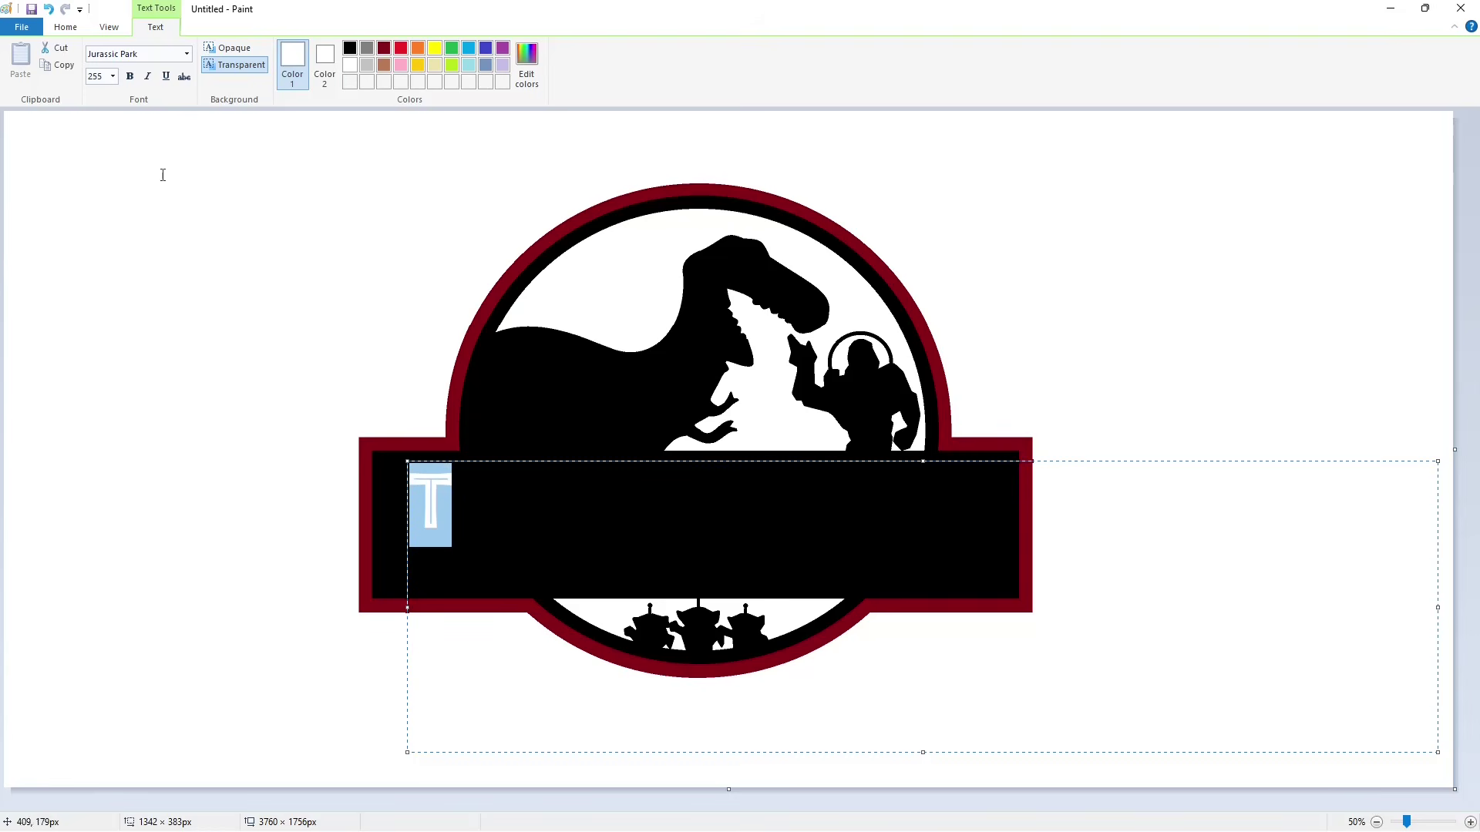
{"action": "left_click", "coordinate": [113, 77]}
{"action": "type", "text": "400"}
{"action": "key", "text": "Return"}
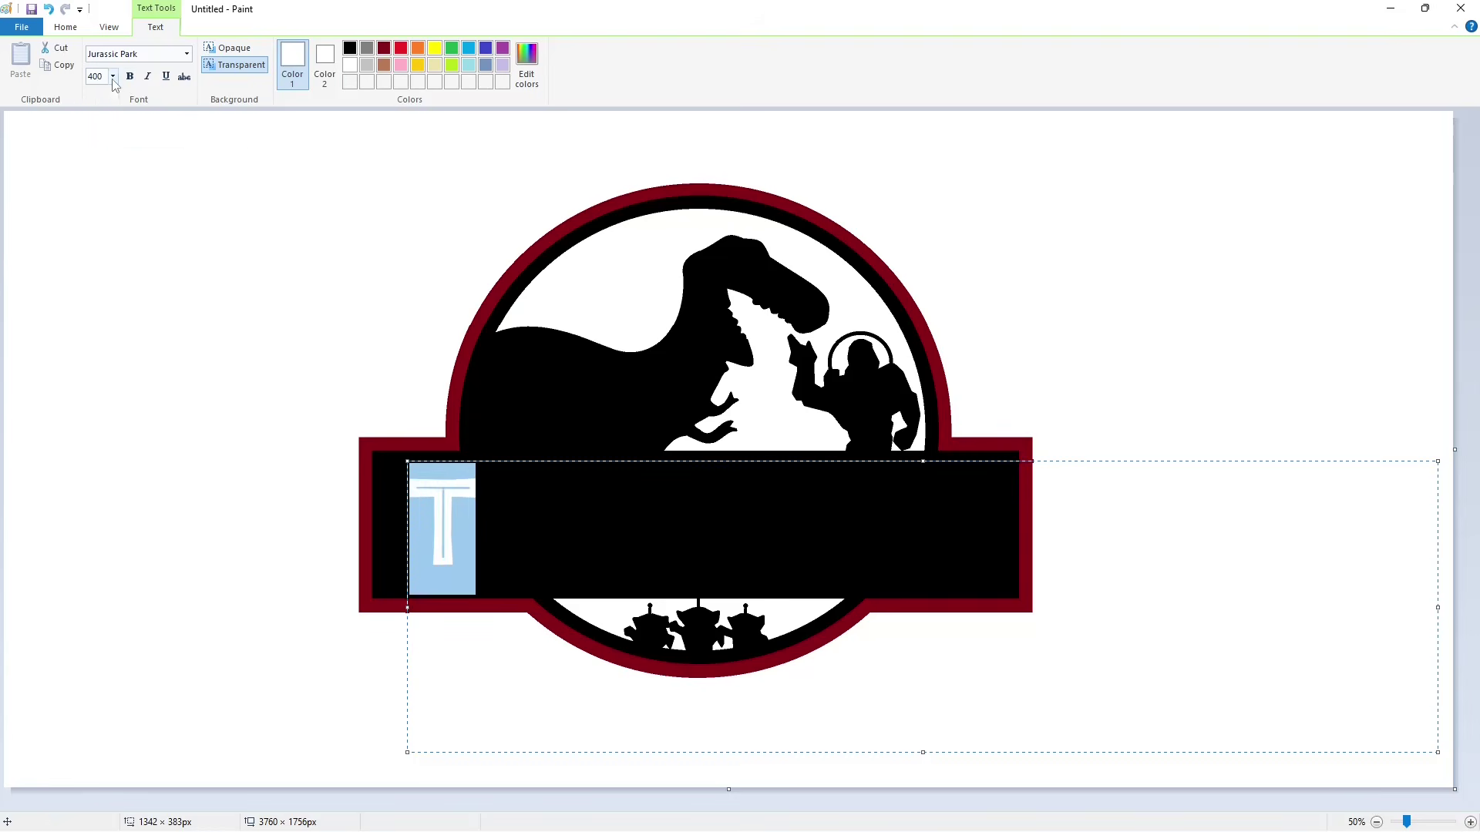
{"action": "key", "text": "Right"}
{"action": "type", "text": "OY"}
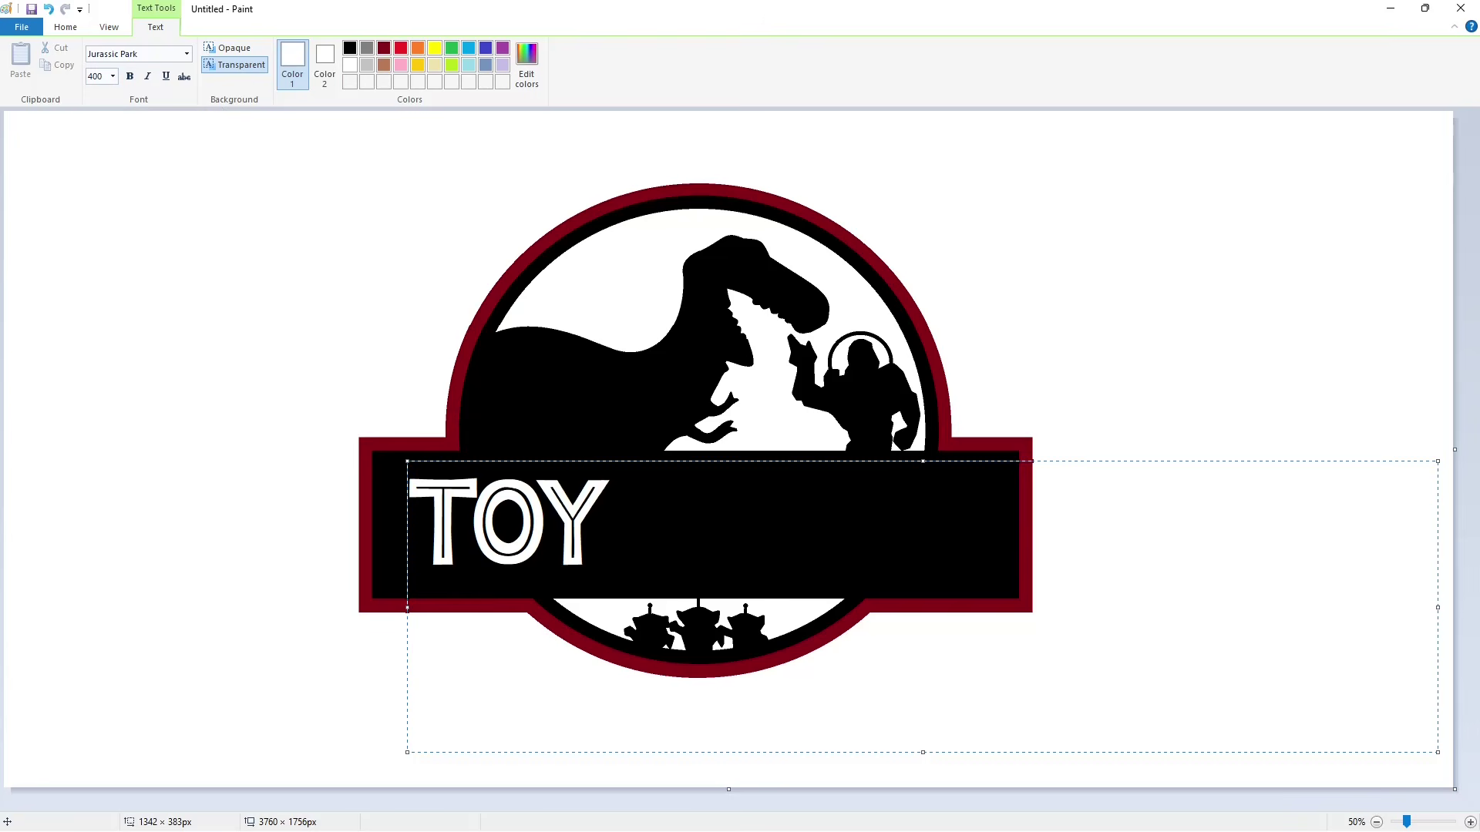
Rework the banner word TOY with the T at size 550 and OY at size 450.
{"action": "key", "text": "BackSpace"}
{"action": "key", "text": "BackSpace"}
{"action": "left_click_drag", "start_coordinate": [407, 460], "coordinate": [391, 460]}
{"action": "key", "text": "ctrl+a"}
{"action": "left_click", "coordinate": [113, 76]}
{"action": "type", "text": "550"}
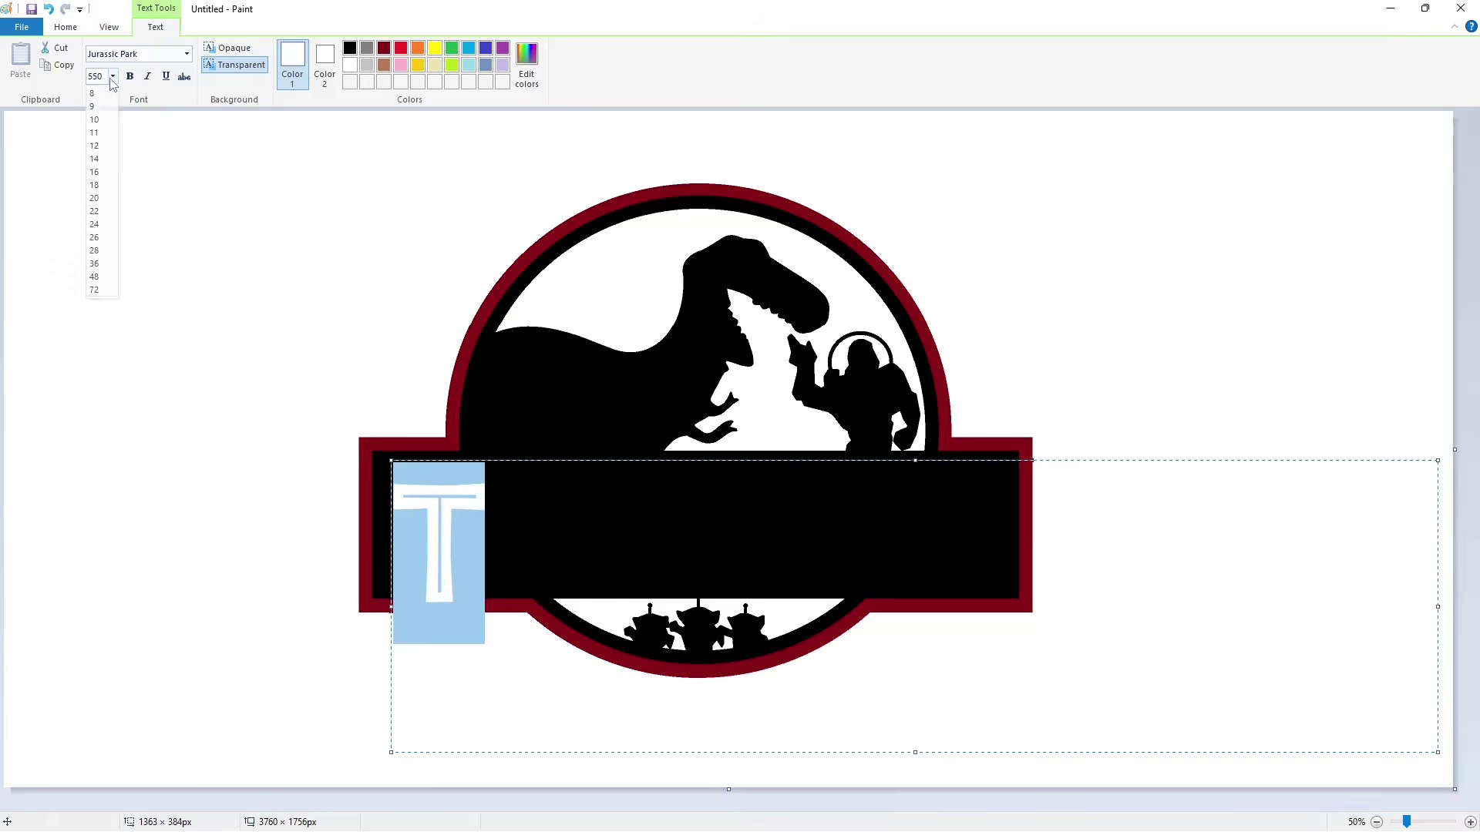
{"action": "key", "text": "Return"}
{"action": "left_click", "coordinate": [113, 76]}
{"action": "type", "text": "450"}
{"action": "key", "text": "Return"}
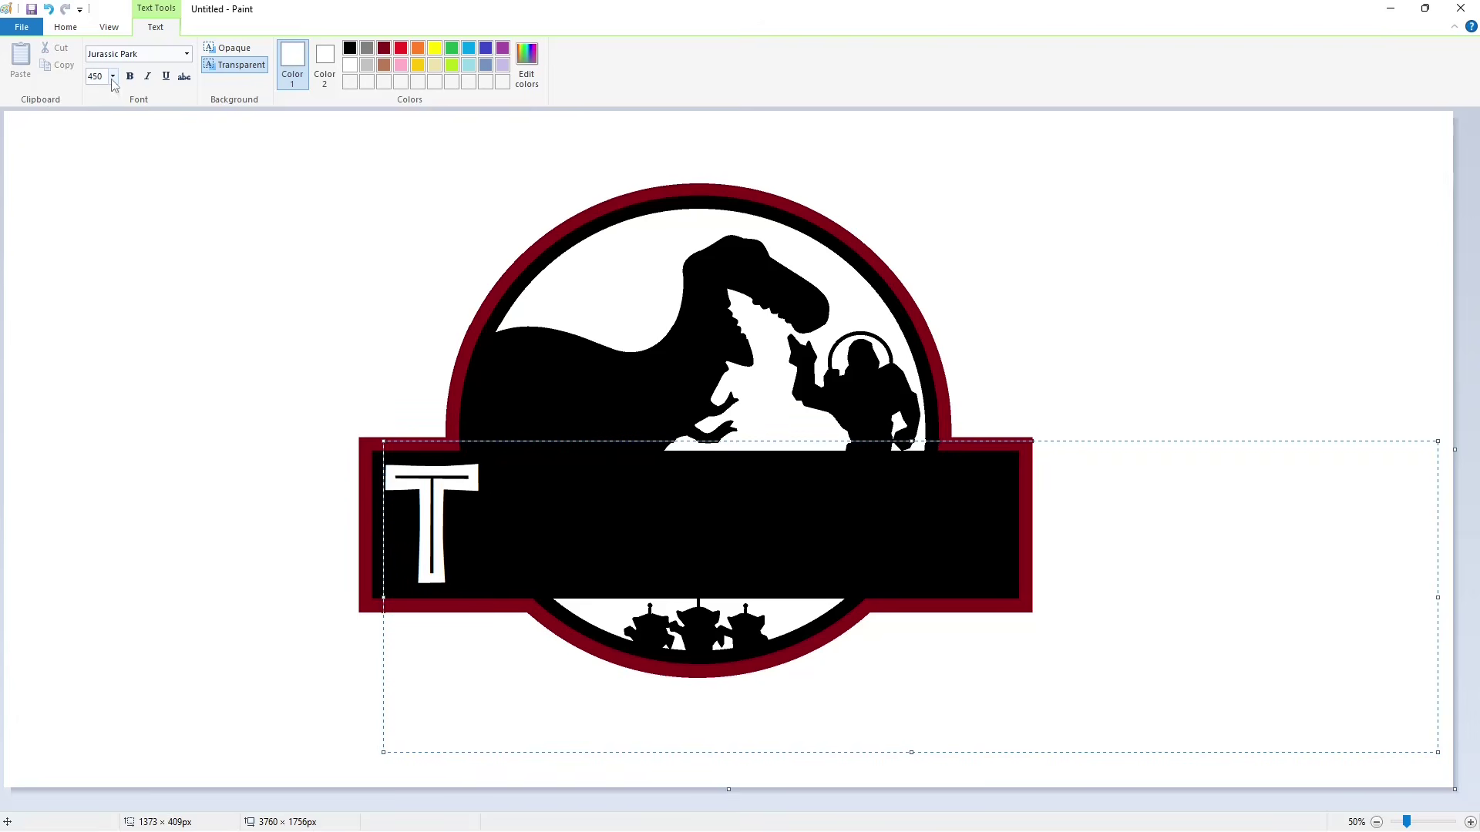
{"action": "type", "text": "OY"}
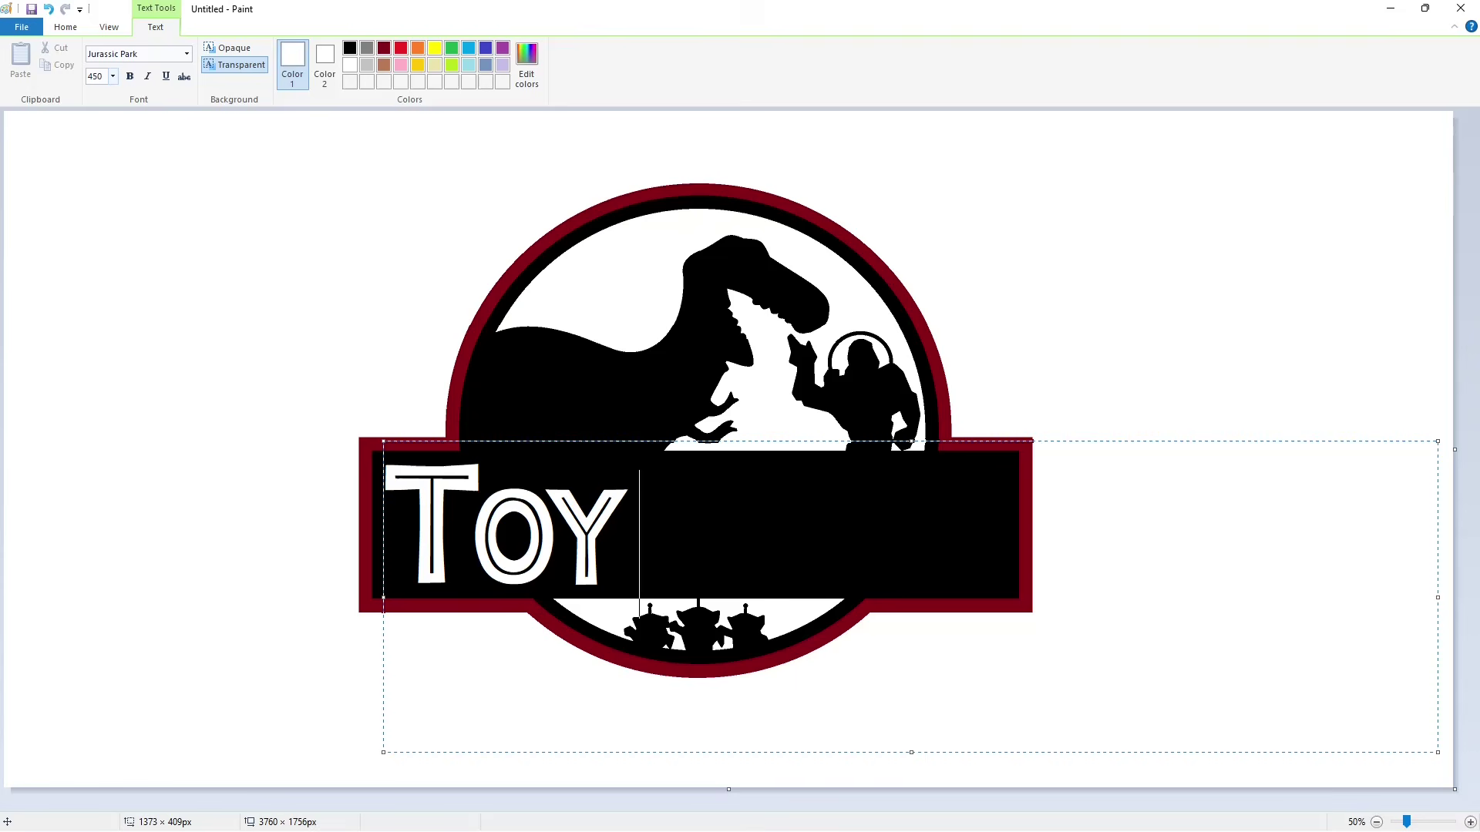
Add STORY to the banner text with the S at size 550 and TORY at size 450.
{"action": "left_click", "coordinate": [113, 76]}
{"action": "type", "text": "550"}
{"action": "key", "text": "Return"}
{"action": "type", "text": "S"}
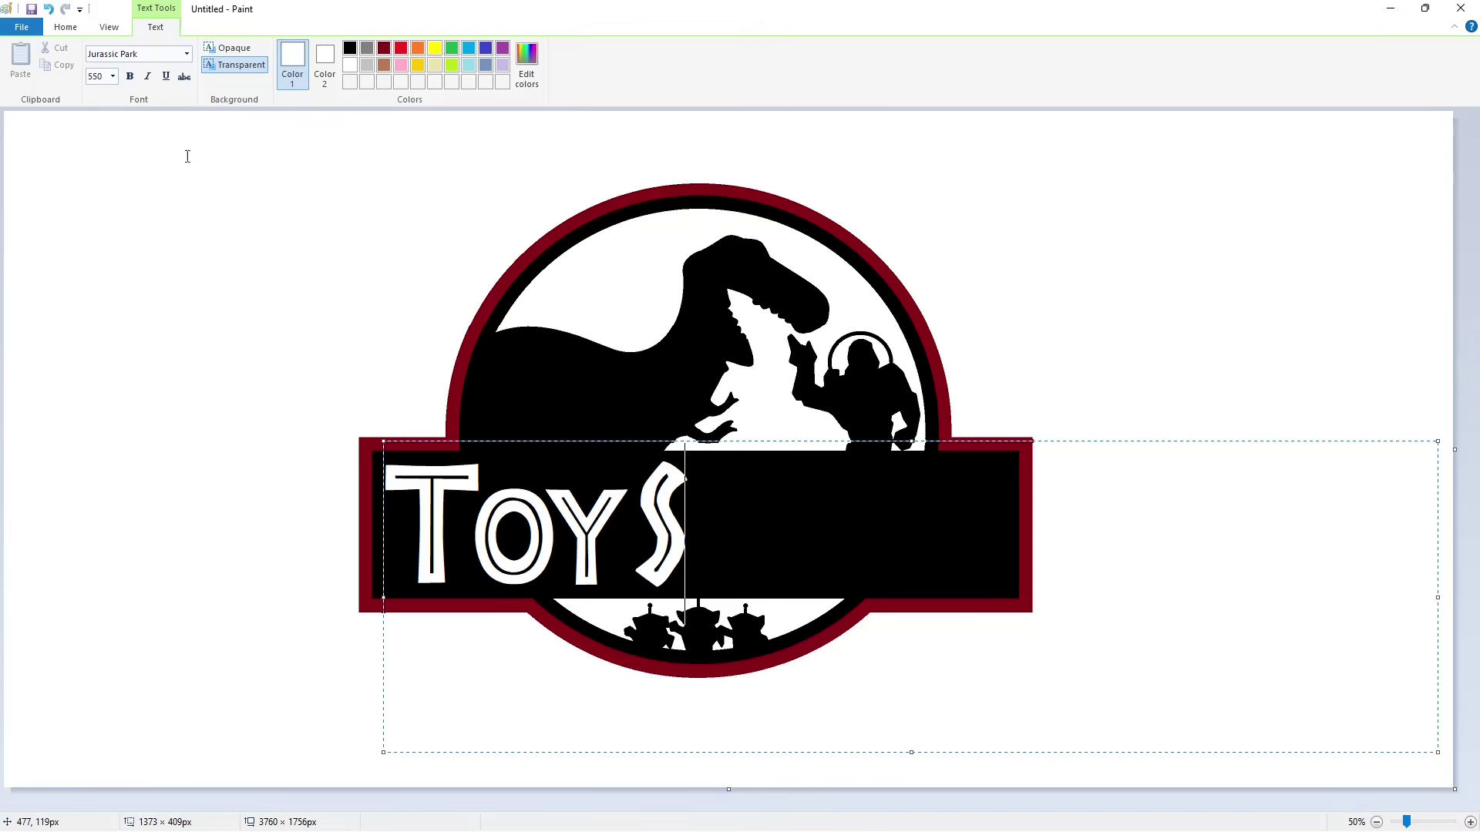
{"action": "left_click", "coordinate": [112, 76]}
{"action": "type", "text": "450"}
{"action": "key", "text": "Return"}
{"action": "type", "text": "TORY"}
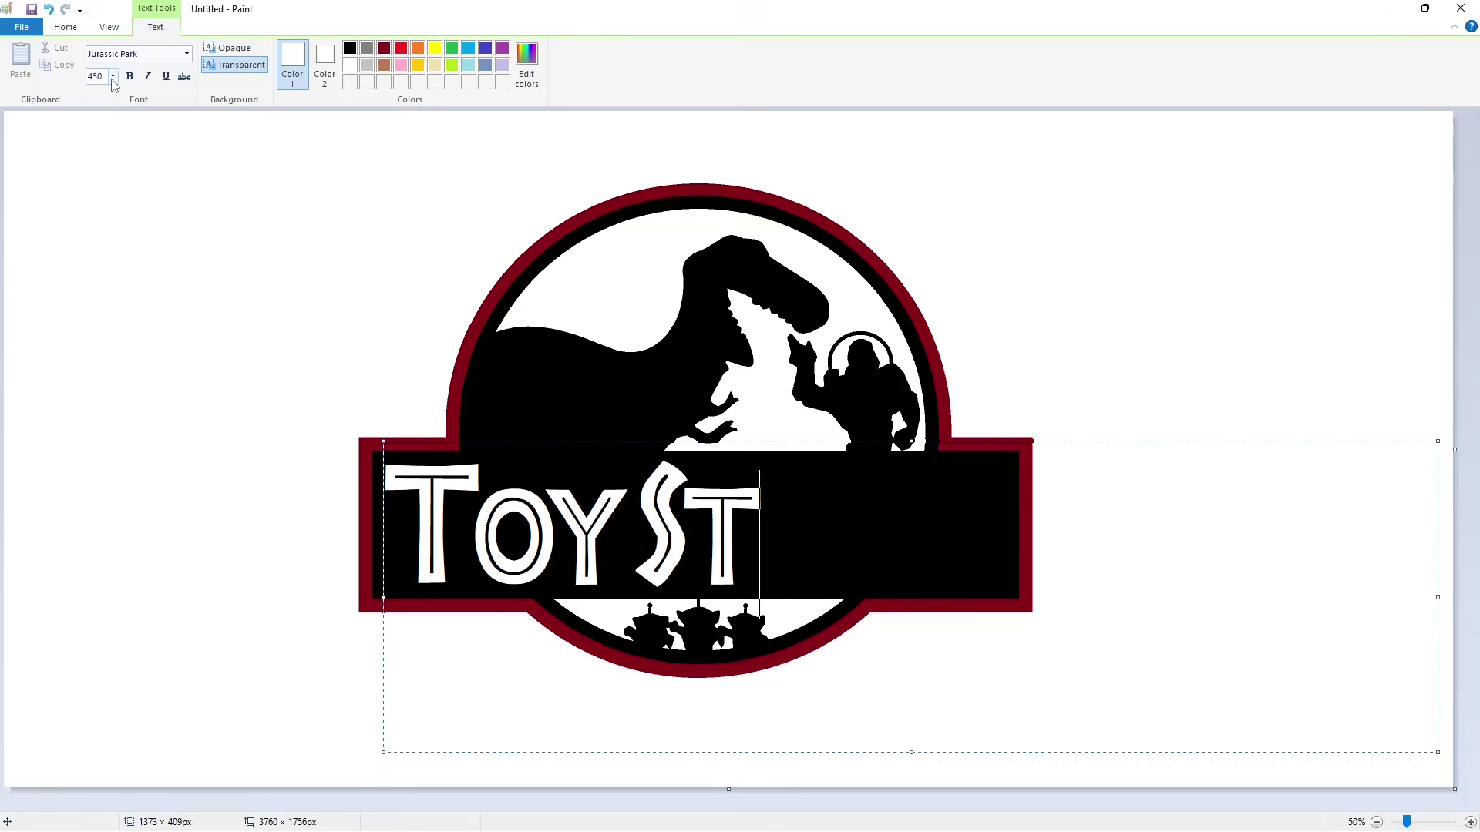
Separate TOY and STORY with a space, place the text on the banner, and undo the placed text.
{"action": "left_click", "coordinate": [628, 507]}
{"action": "left_click_drag", "start_coordinate": [383, 440], "coordinate": [394, 442]}
{"action": "left_click", "coordinate": [146, 373]}
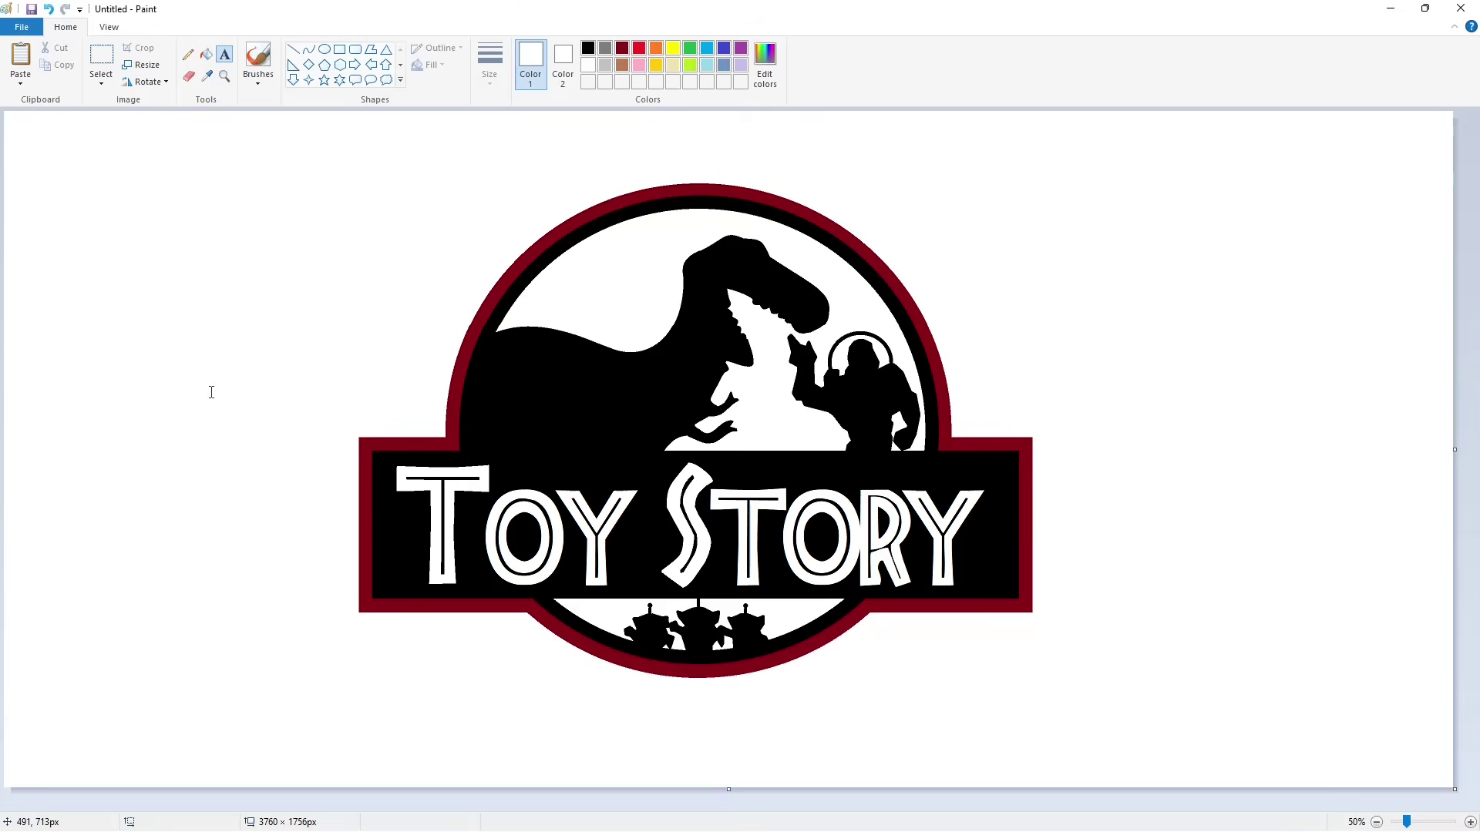
{"action": "key", "text": "ctrl+z"}
Start a new white text box on the banner and enter TOY with the T at size 550 and OY at 450.
{"action": "left_click", "coordinate": [404, 540]}
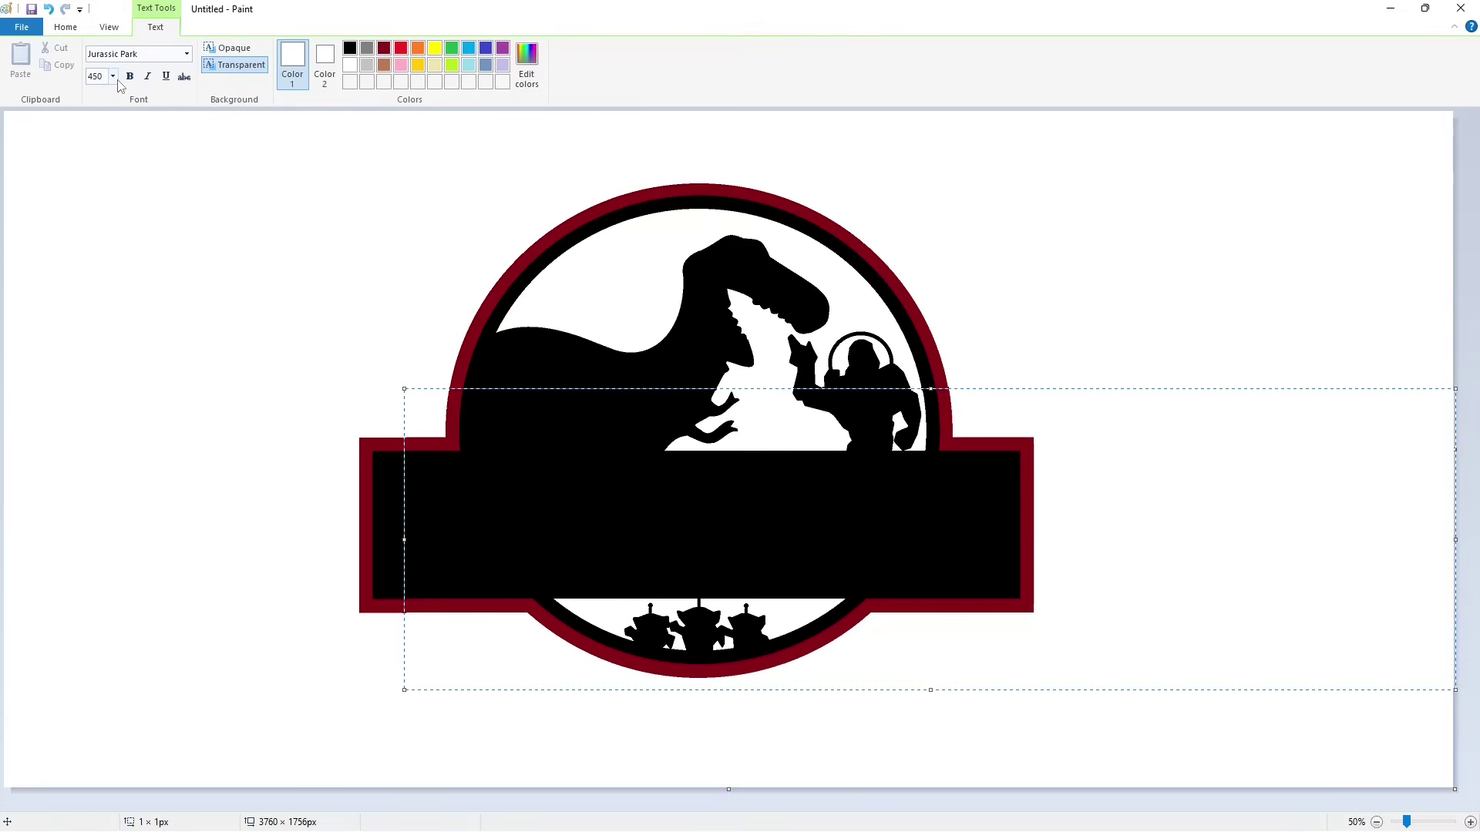
{"action": "left_click", "coordinate": [117, 78]}
{"action": "type", "text": "550"}
{"action": "key", "text": "Return"}
{"action": "type", "text": "T"}
{"action": "left_click_drag", "start_coordinate": [404, 389], "coordinate": [384, 439]}
{"action": "left_click", "coordinate": [112, 75]}
{"action": "type", "text": "450"}
{"action": "key", "text": "Return"}
{"action": "type", "text": "OY"}
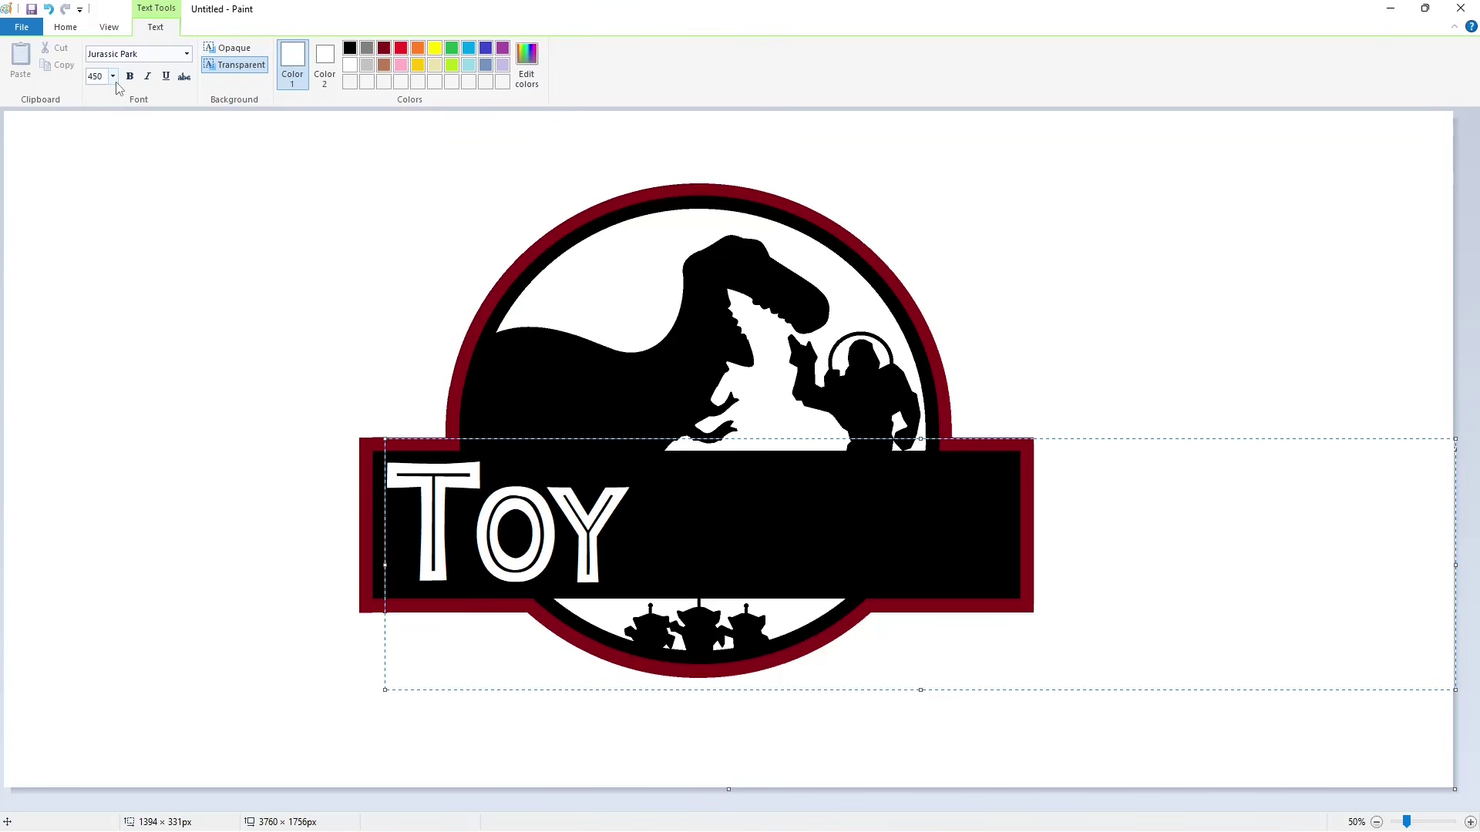
Add STORY with a larger S after TOY, centre the text on the banner and place it.
{"action": "type", "text": " STO"}
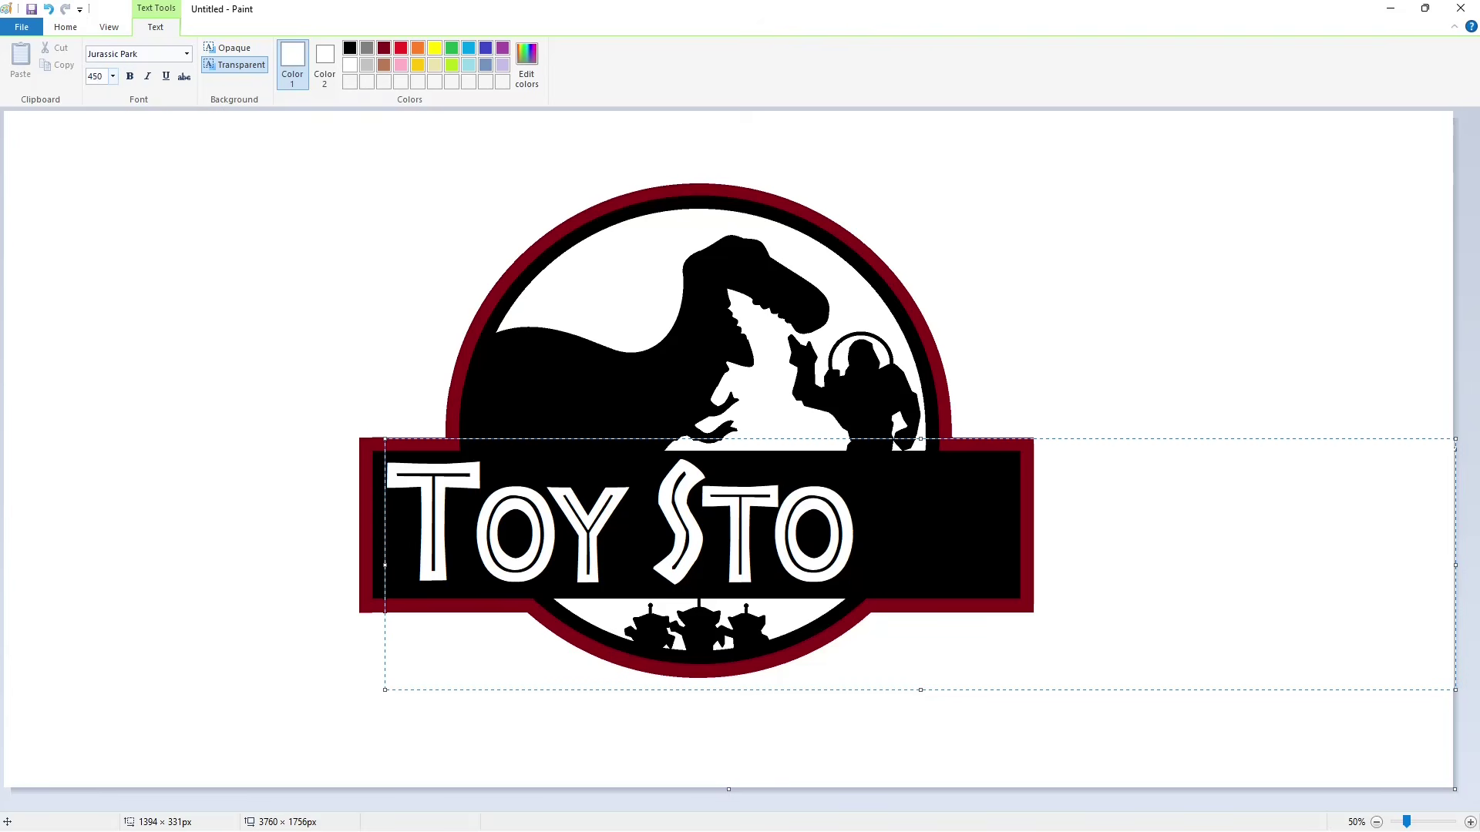
{"action": "type", "text": "RY"}
{"action": "left_click_drag", "start_coordinate": [386, 440], "coordinate": [397, 441]}
{"action": "left_click", "coordinate": [386, 417]}
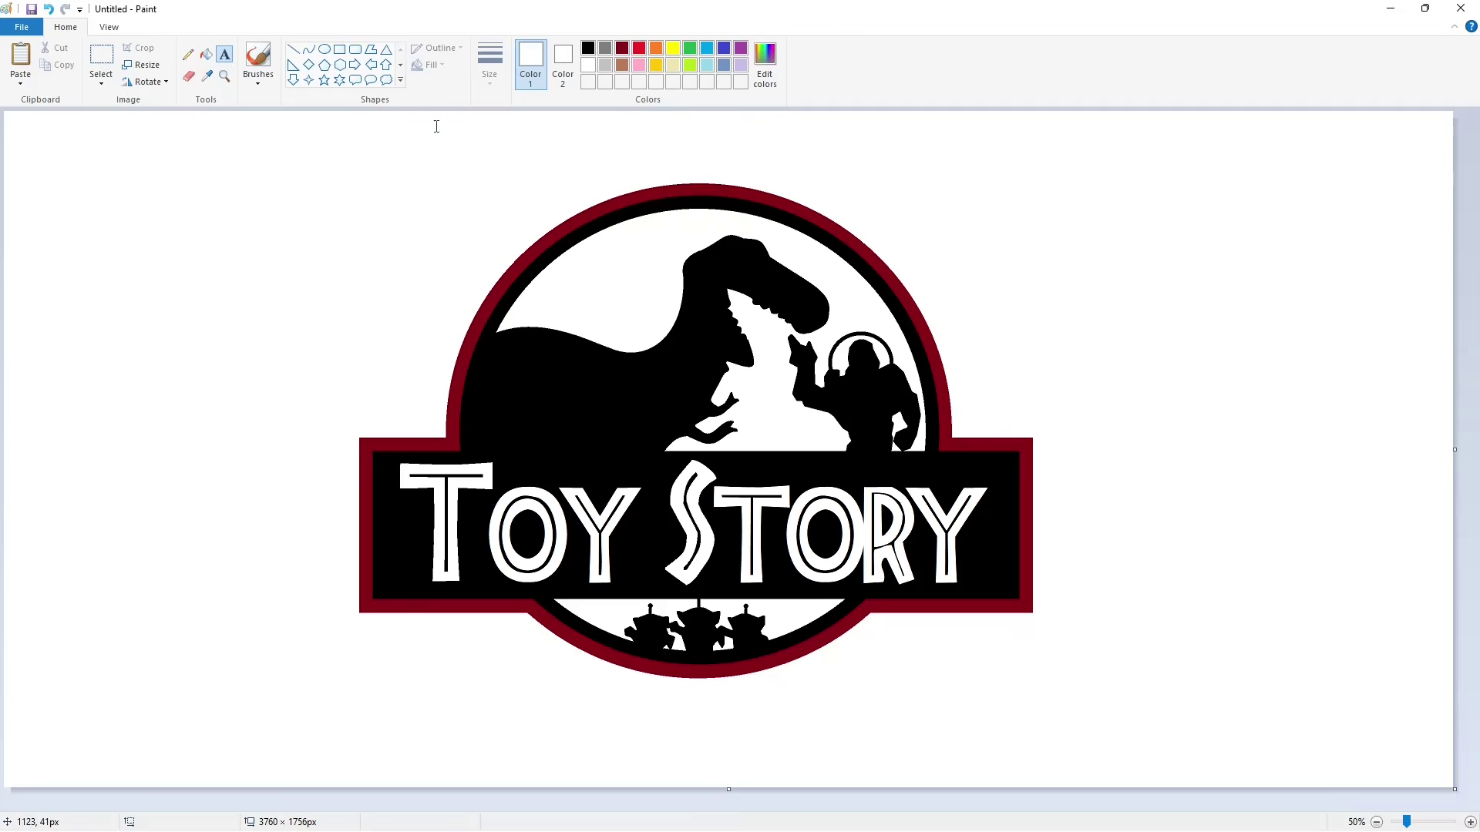
Mix a dark custom blue and fill the connected ring, silhouettes and banner, plus the insides of both letter O's.
{"action": "left_click", "coordinate": [205, 54]}
{"action": "left_click", "coordinate": [707, 48]}
{"action": "left_click", "coordinate": [764, 66]}
{"action": "left_click", "coordinate": [827, 326]}
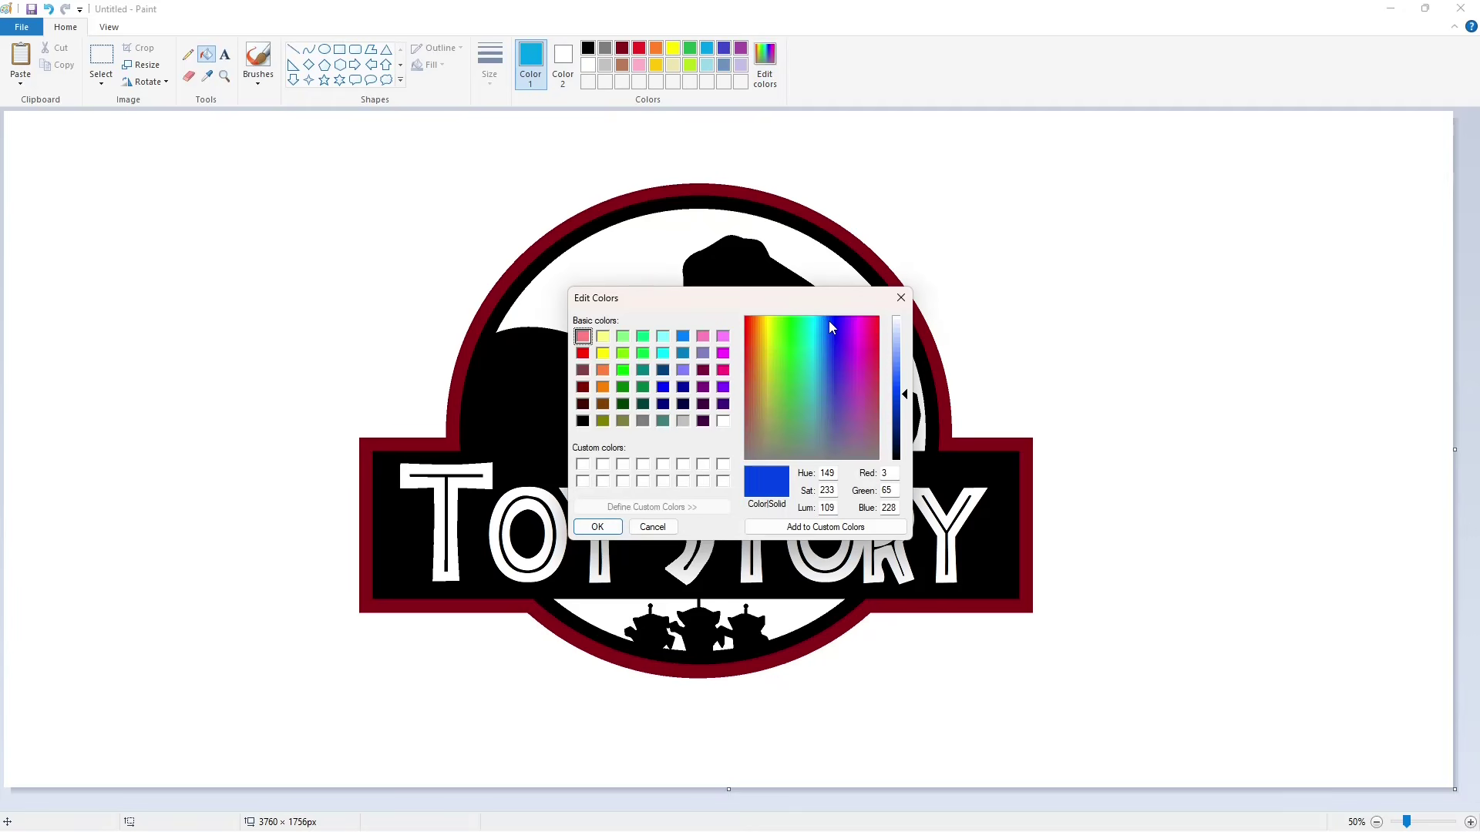
{"action": "left_click_drag", "start_coordinate": [903, 385], "coordinate": [904, 414]}
{"action": "left_click", "coordinate": [598, 527]}
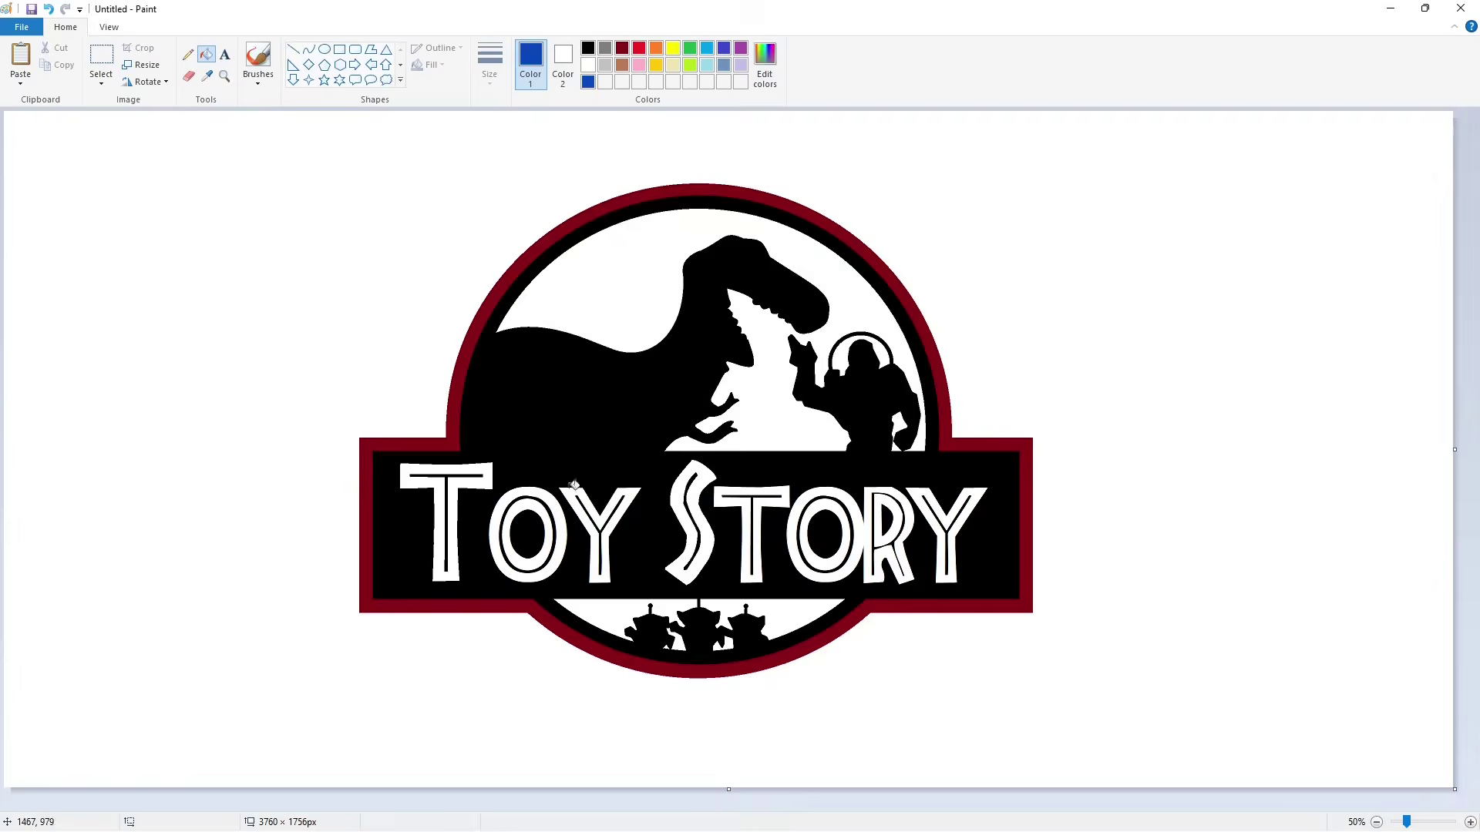
{"action": "left_click", "coordinate": [632, 204]}
{"action": "right_click", "coordinate": [538, 524]}
{"action": "right_click", "coordinate": [821, 530]}
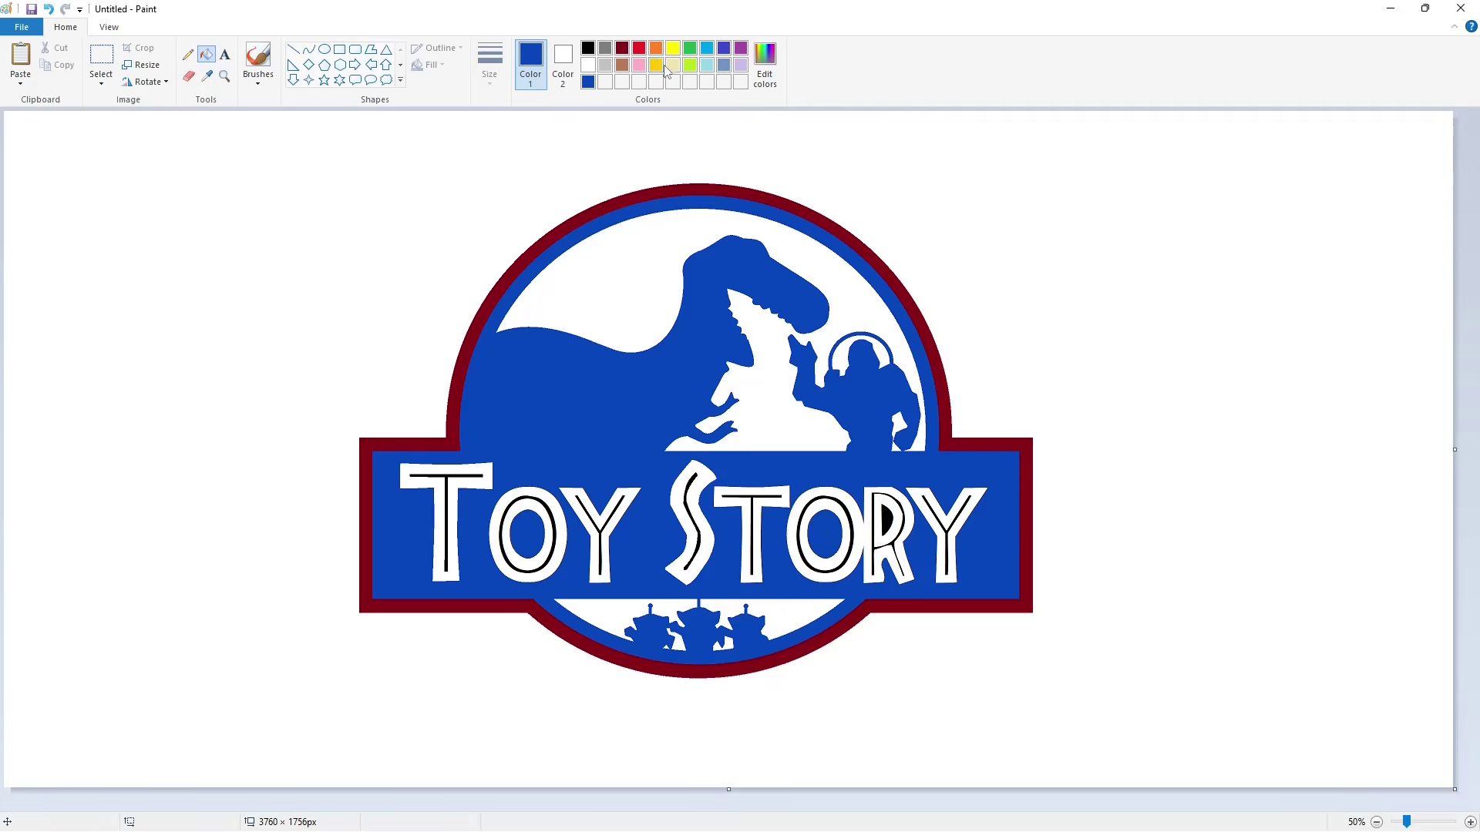
Try bright yellow and gold fills on the white background behind the dinosaur and undo the gold fill.
{"action": "left_click", "coordinate": [673, 49]}
{"action": "left_click", "coordinate": [651, 242]}
{"action": "left_click", "coordinate": [654, 67]}
{"action": "left_click", "coordinate": [646, 196]}
{"action": "key", "text": "ctrl+z"}
{"action": "left_click", "coordinate": [643, 221]}
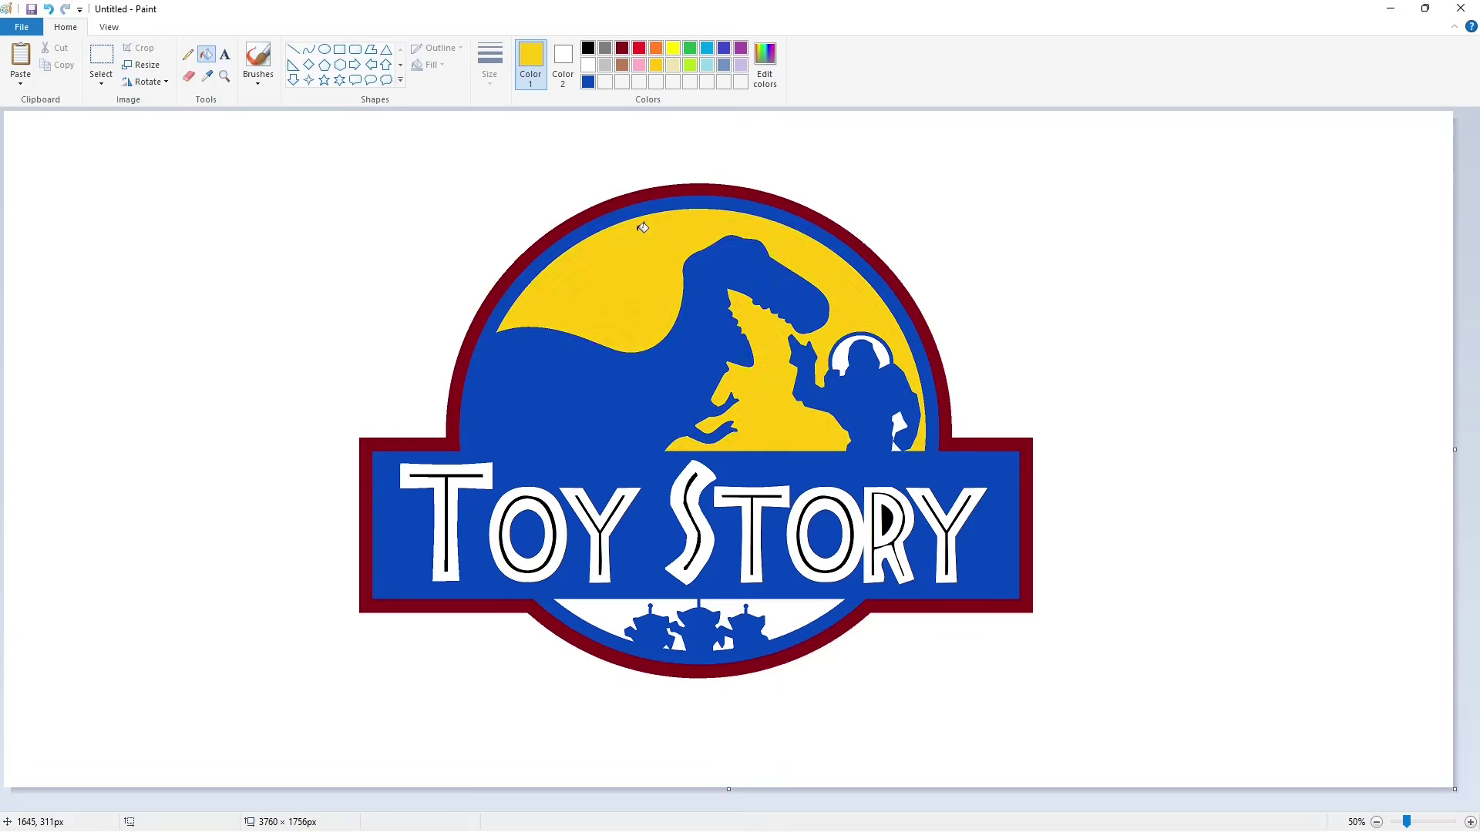
{"action": "key", "text": "ctrl+z"}
Mix a lighter custom gold and fill the background behind the dinosaur with it.
{"action": "left_click", "coordinate": [764, 68]}
{"action": "left_click_drag", "start_coordinate": [903, 384], "coordinate": [901, 370]}
{"action": "left_click", "coordinate": [598, 526]}
{"action": "left_click", "coordinate": [632, 322]}
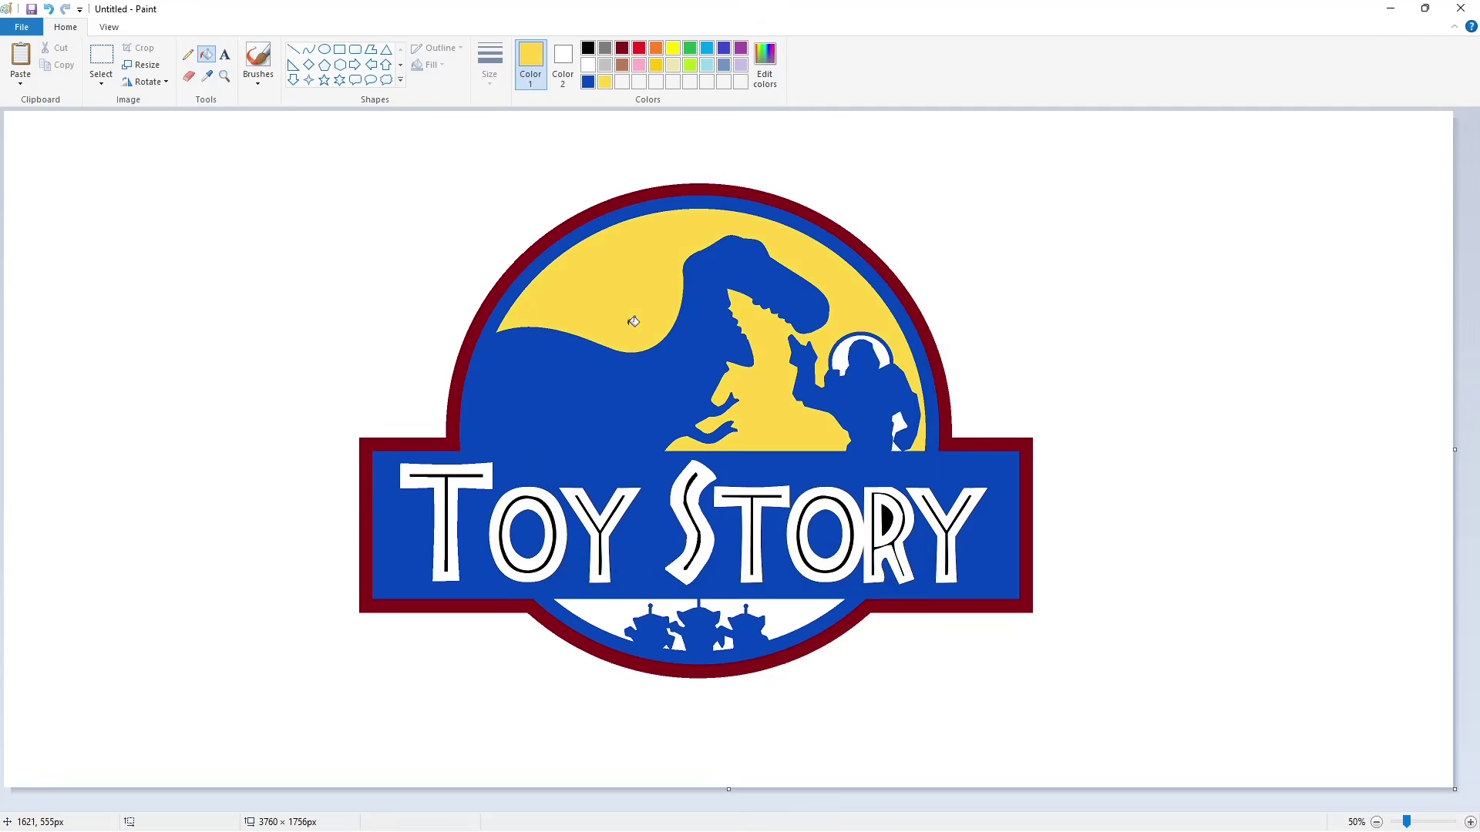
Fill the helmet, the gap beside the astronaut's arm and the background around the bottom figures with custom gold, and the outer border with red.
{"action": "left_click", "coordinate": [840, 353]}
{"action": "left_click", "coordinate": [900, 423]}
{"action": "left_click", "coordinate": [784, 613]}
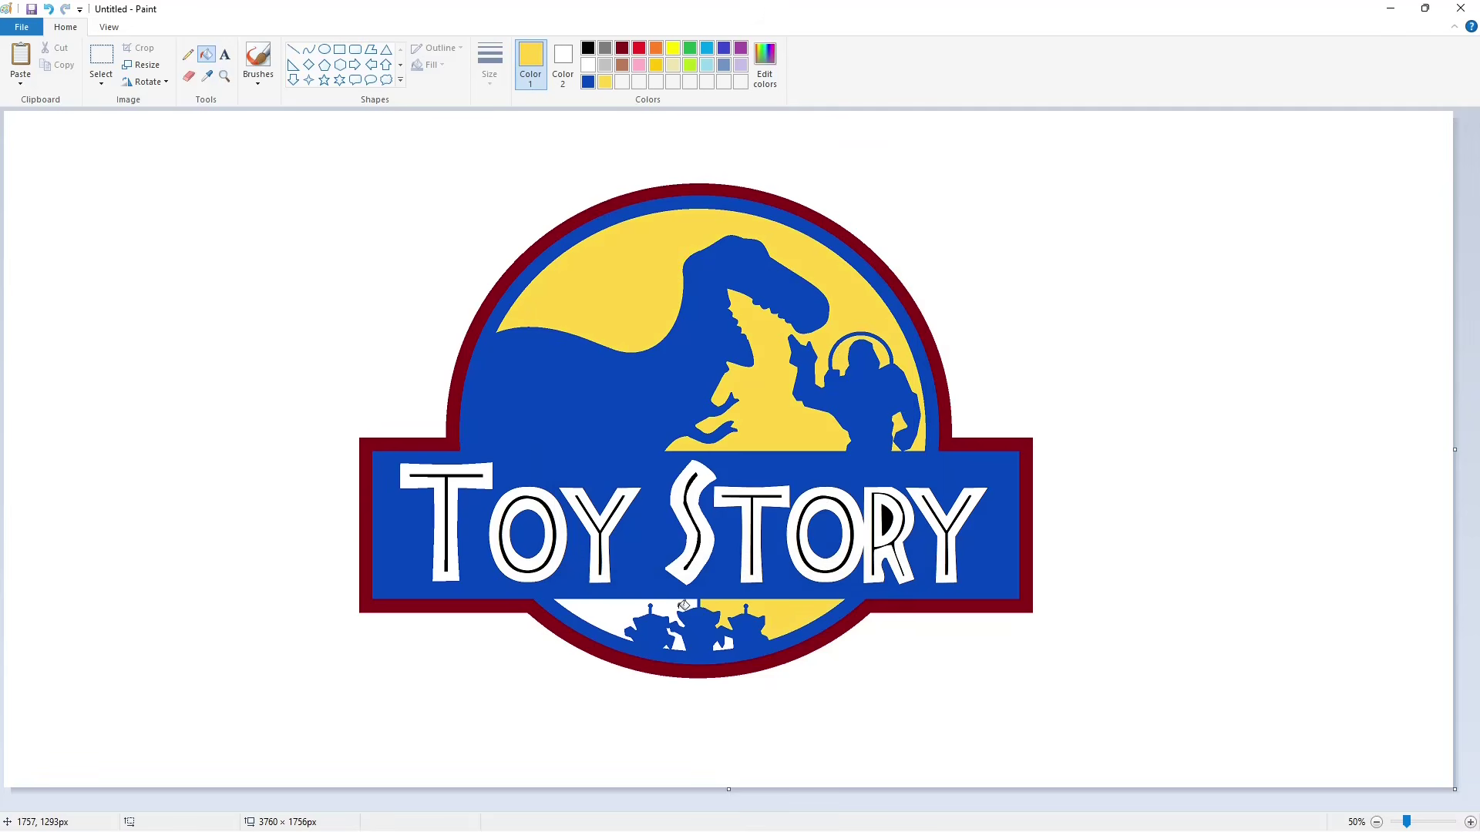
{"action": "left_click", "coordinate": [685, 607]}
{"action": "left_click", "coordinate": [732, 643]}
{"action": "left_click", "coordinate": [639, 48]}
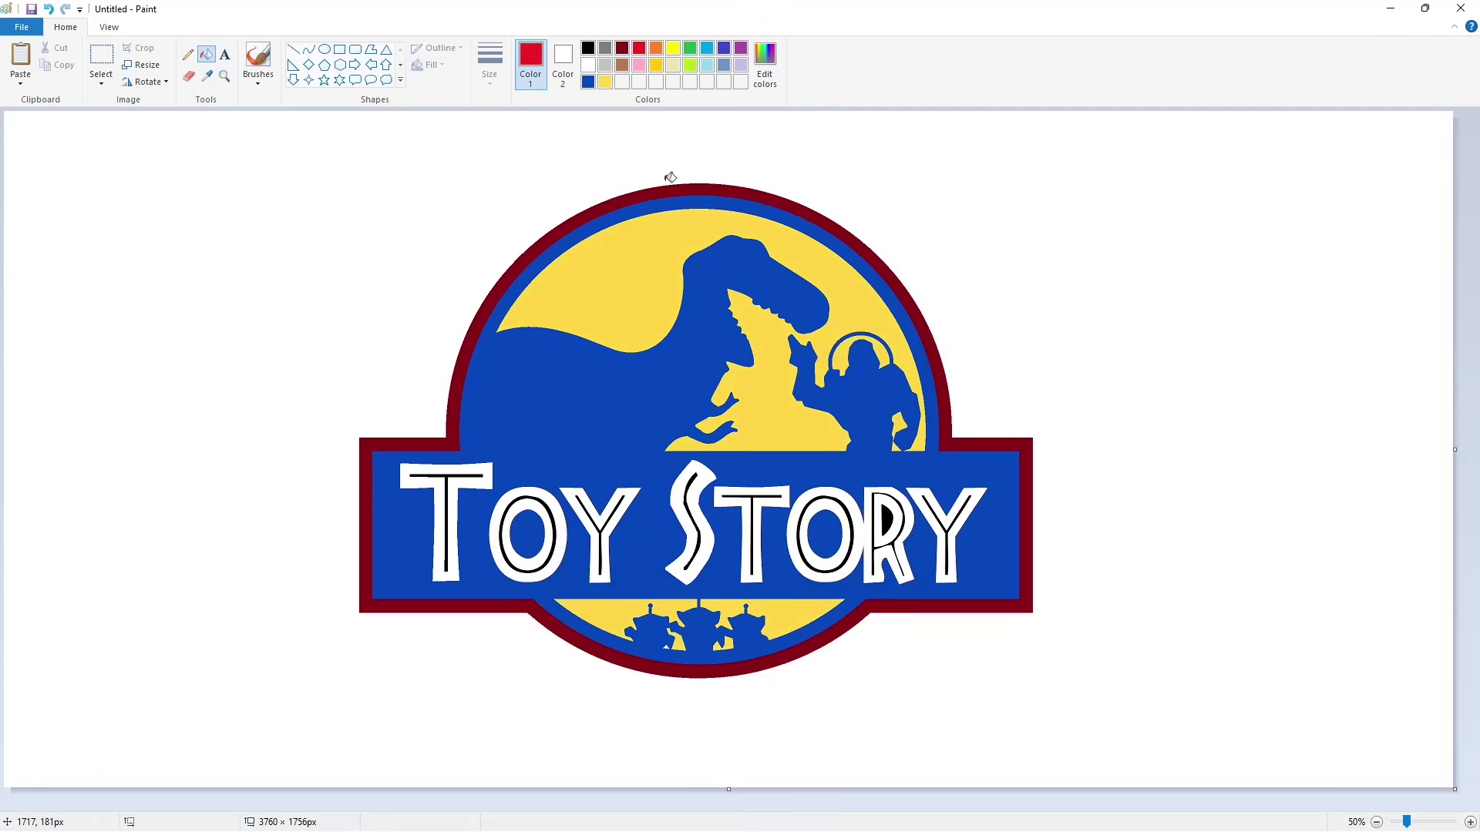
{"action": "left_click", "coordinate": [676, 188]}
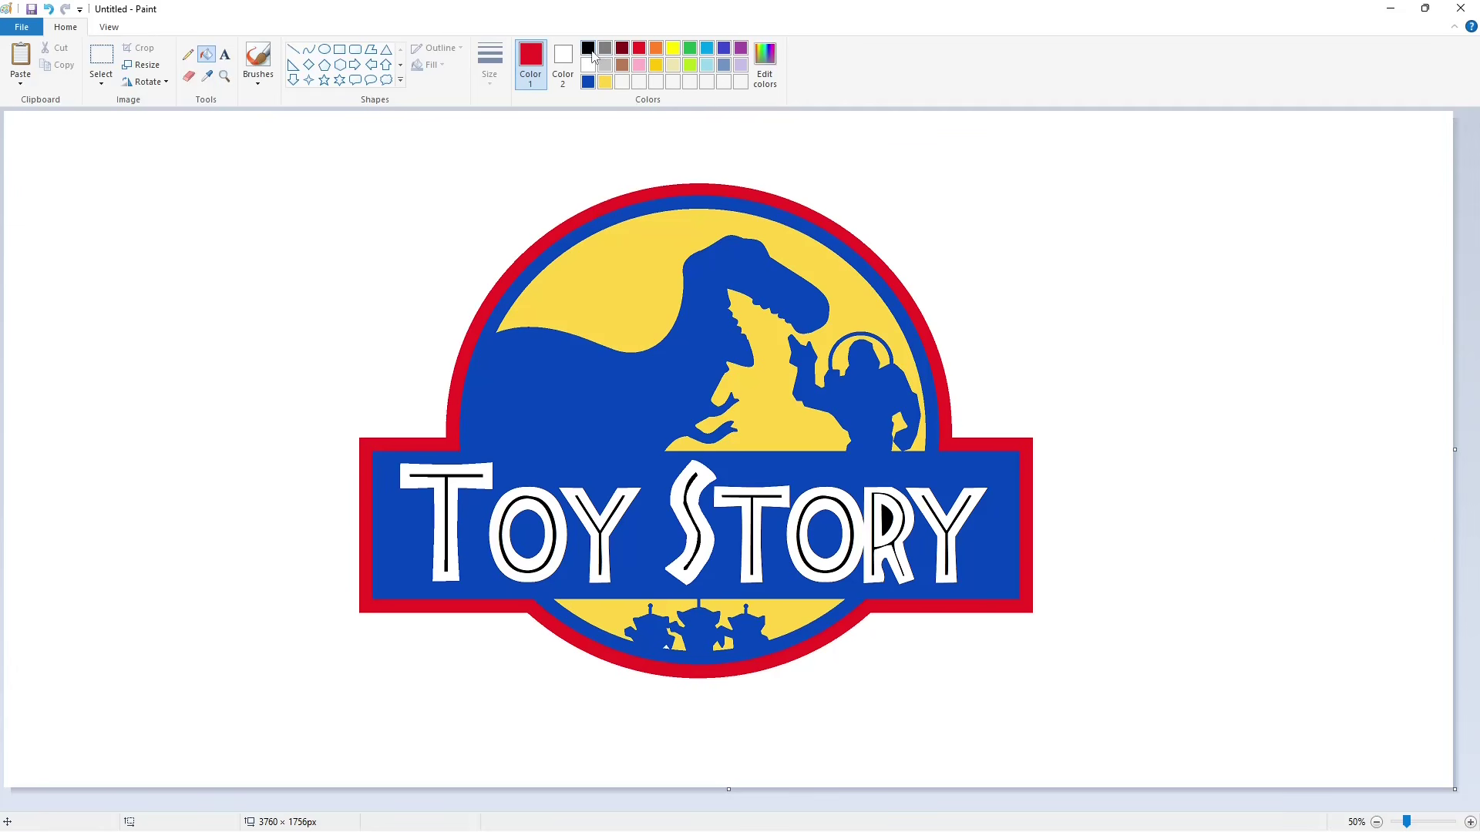
Try black on the connected ring, silhouettes and banner, and refill them with the custom blue.
{"action": "left_click", "coordinate": [587, 48]}
{"action": "left_click", "coordinate": [663, 390]}
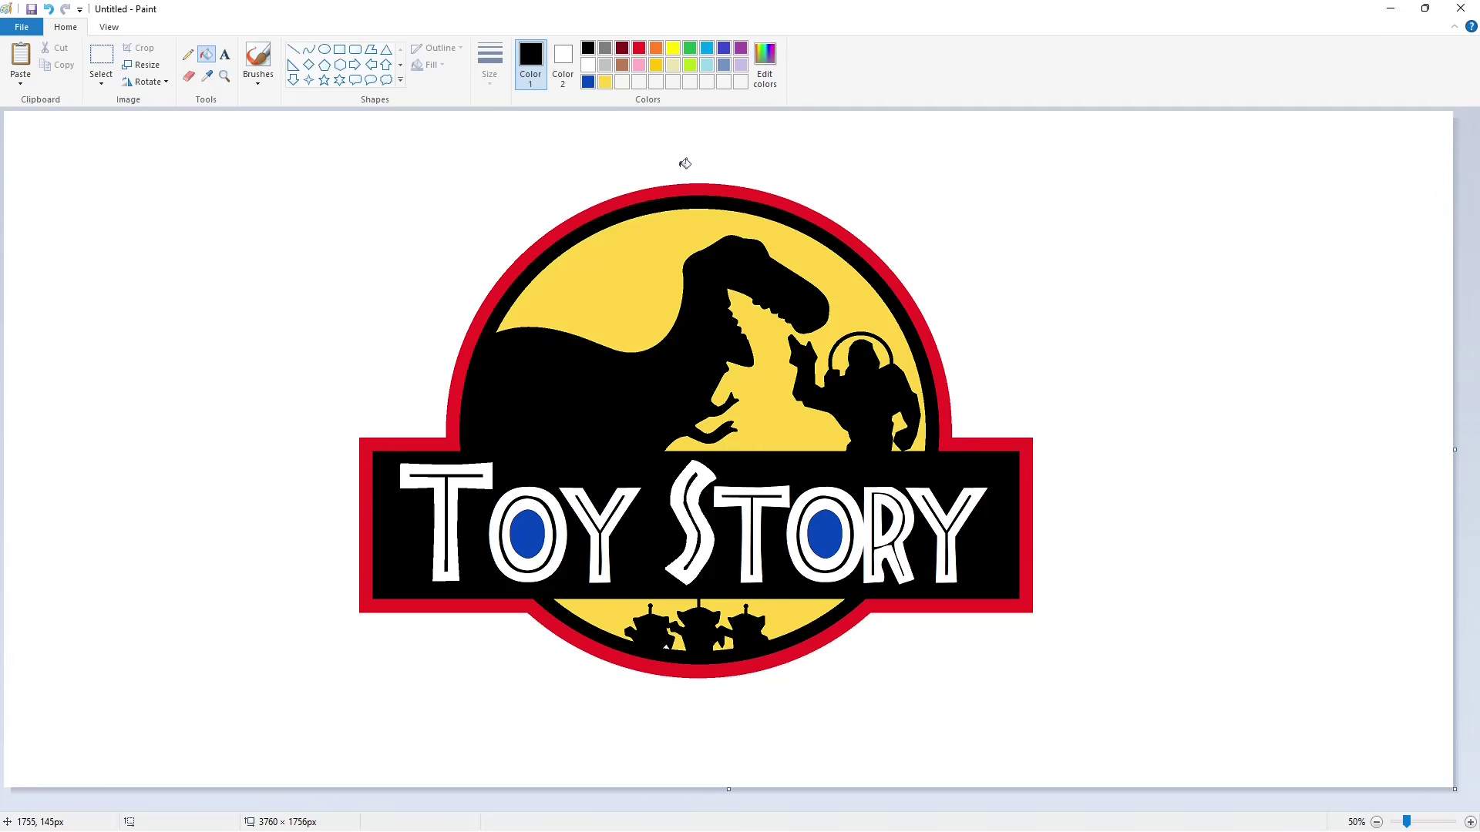
{"action": "left_click", "coordinate": [587, 82]}
{"action": "left_click", "coordinate": [603, 382]}
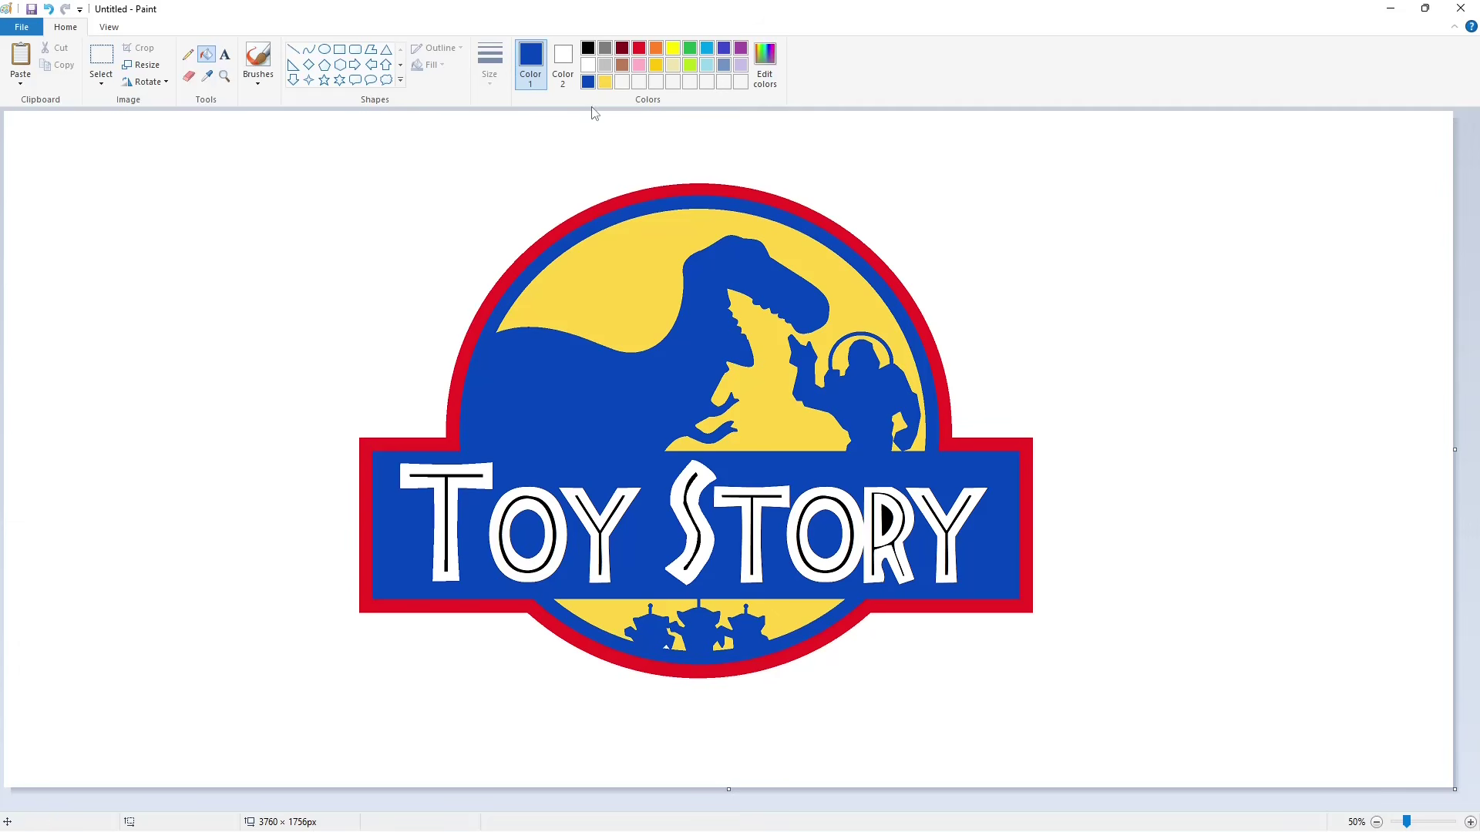
Fill the connected ring, silhouettes and banner with black, along with the insides of both letter O's.
{"action": "left_click", "coordinate": [587, 47]}
{"action": "left_click", "coordinate": [581, 384]}
{"action": "left_click", "coordinate": [832, 524]}
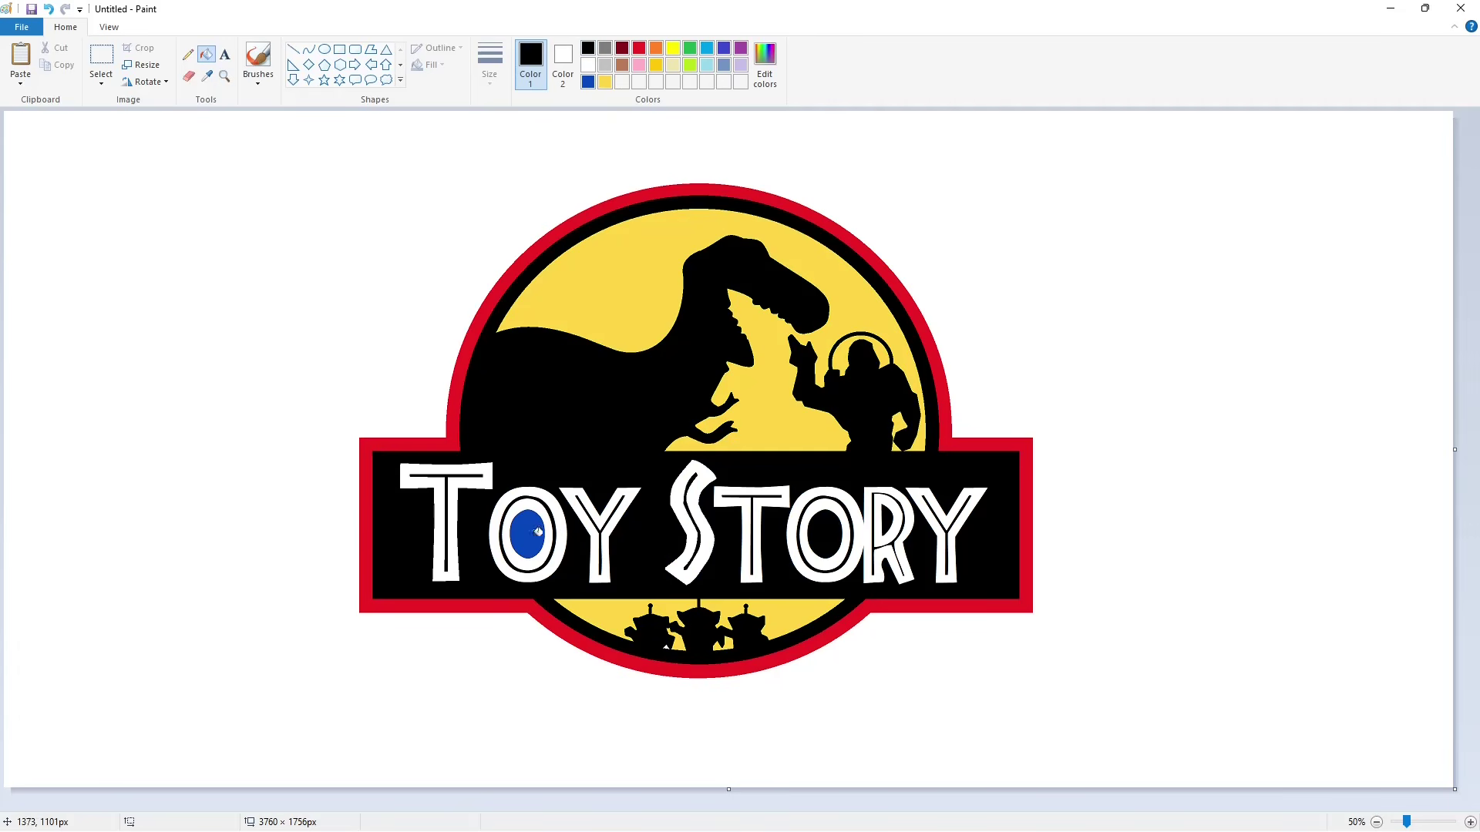
{"action": "left_click", "coordinate": [538, 532]}
Fill the thin inner lines of the letters in TOY with red.
{"action": "left_click", "coordinate": [605, 82]}
{"action": "left_click", "coordinate": [1471, 823]}
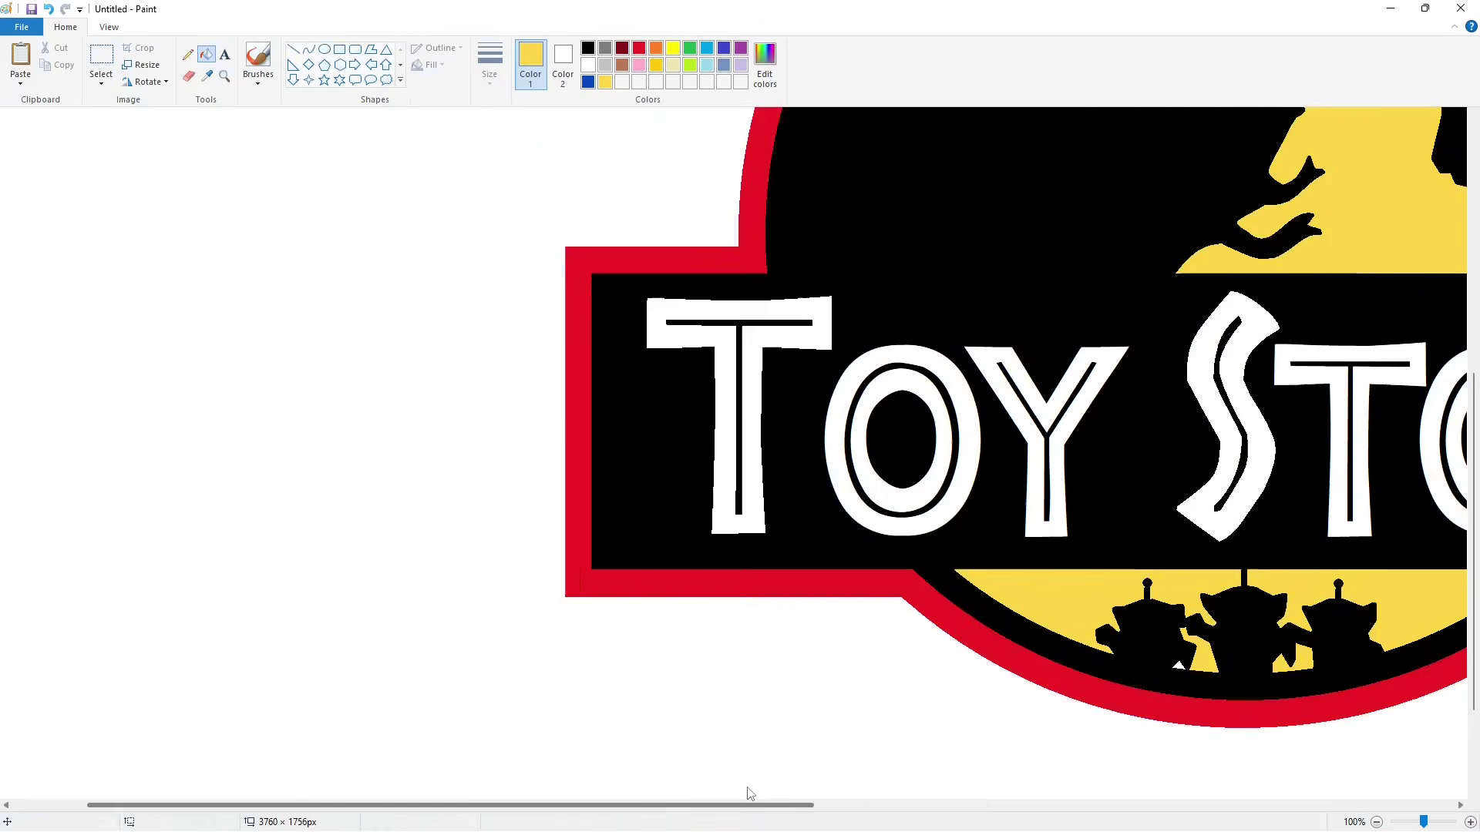
{"action": "scroll", "coordinate": [747, 793], "scroll_direction": "right", "scroll_amount": 5}
{"action": "scroll", "coordinate": [1049, 660], "scroll_direction": "up", "scroll_amount": 5}
{"action": "scroll", "coordinate": [1049, 660], "scroll_direction": "down", "scroll_amount": 2}
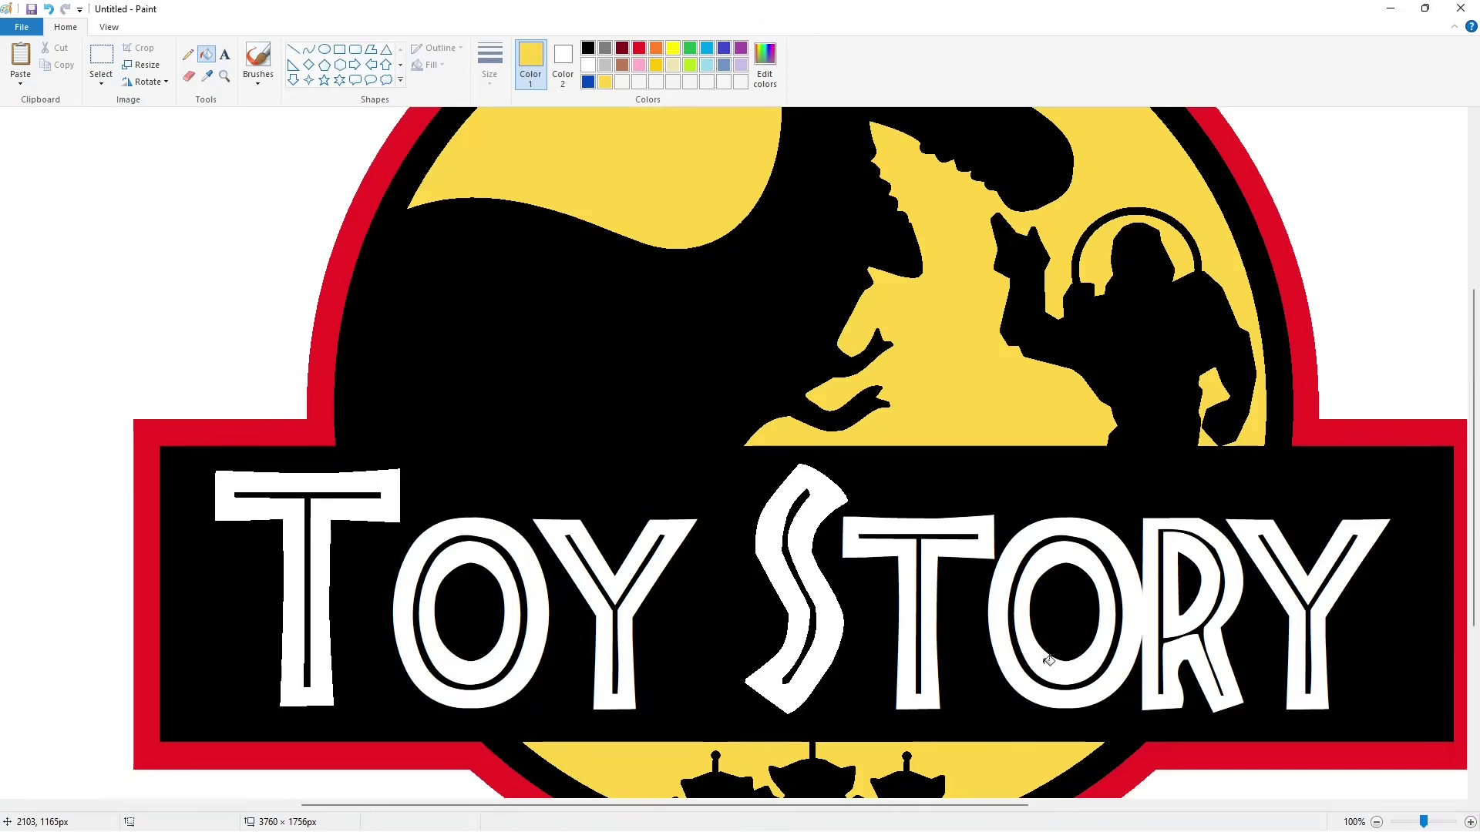
{"action": "left_click", "coordinate": [639, 48]}
{"action": "left_click", "coordinate": [317, 494]}
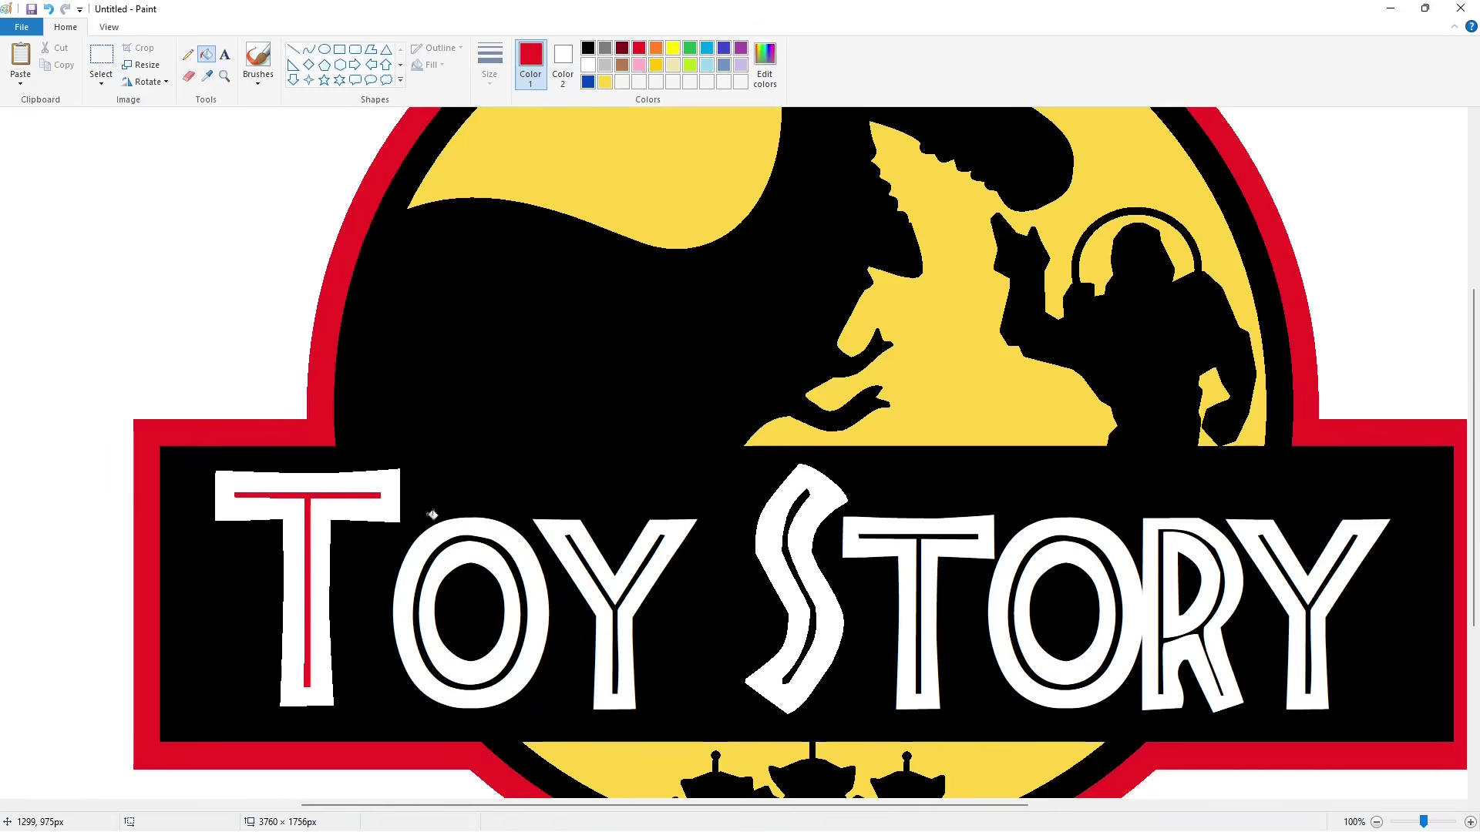
{"action": "left_click", "coordinate": [479, 535]}
{"action": "left_click", "coordinate": [614, 603]}
Fill the thin inner lines of all the letters in STORY with red and return to the whole-logo view at 50%.
{"action": "left_click", "coordinate": [796, 576]}
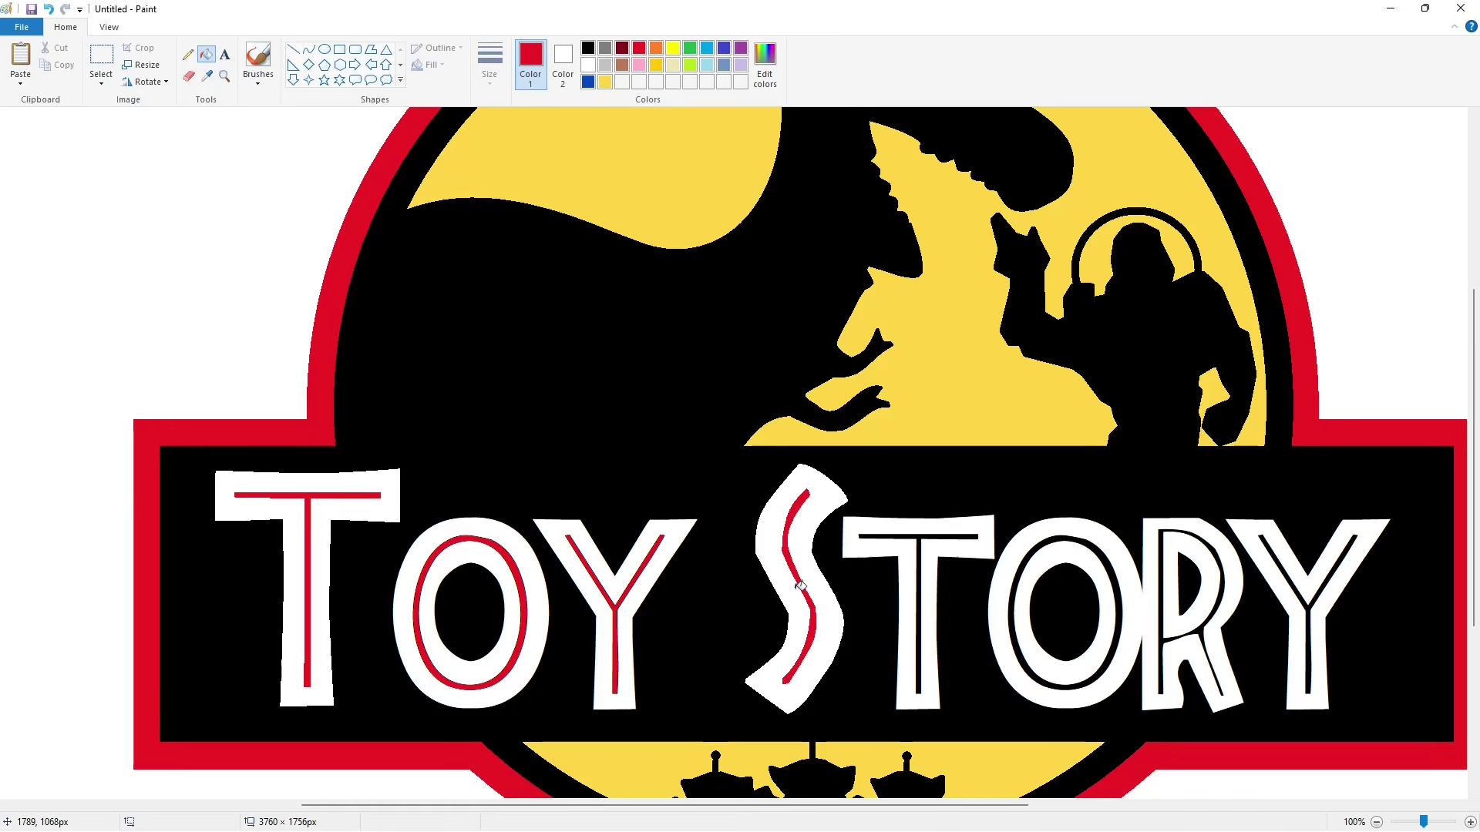
{"action": "left_click", "coordinate": [919, 601]}
{"action": "left_click", "coordinate": [1019, 627]}
{"action": "left_click", "coordinate": [1161, 633]}
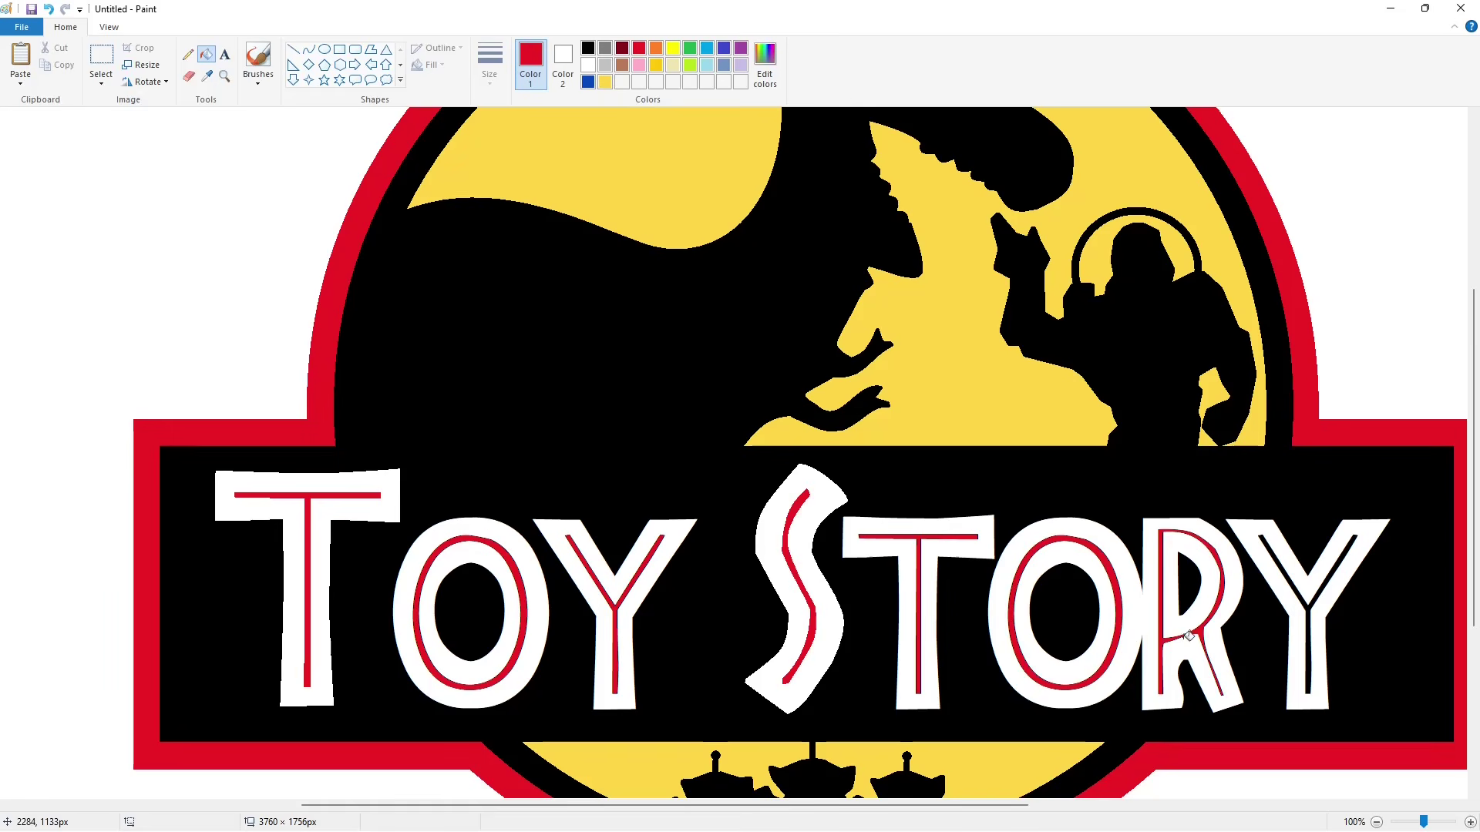
{"action": "left_click", "coordinate": [1295, 603]}
{"action": "scroll", "coordinate": [1333, 694], "scroll_direction": "down", "scroll_amount": 2}
{"action": "scroll", "coordinate": [1328, 694], "scroll_direction": "up", "scroll_amount": 3}
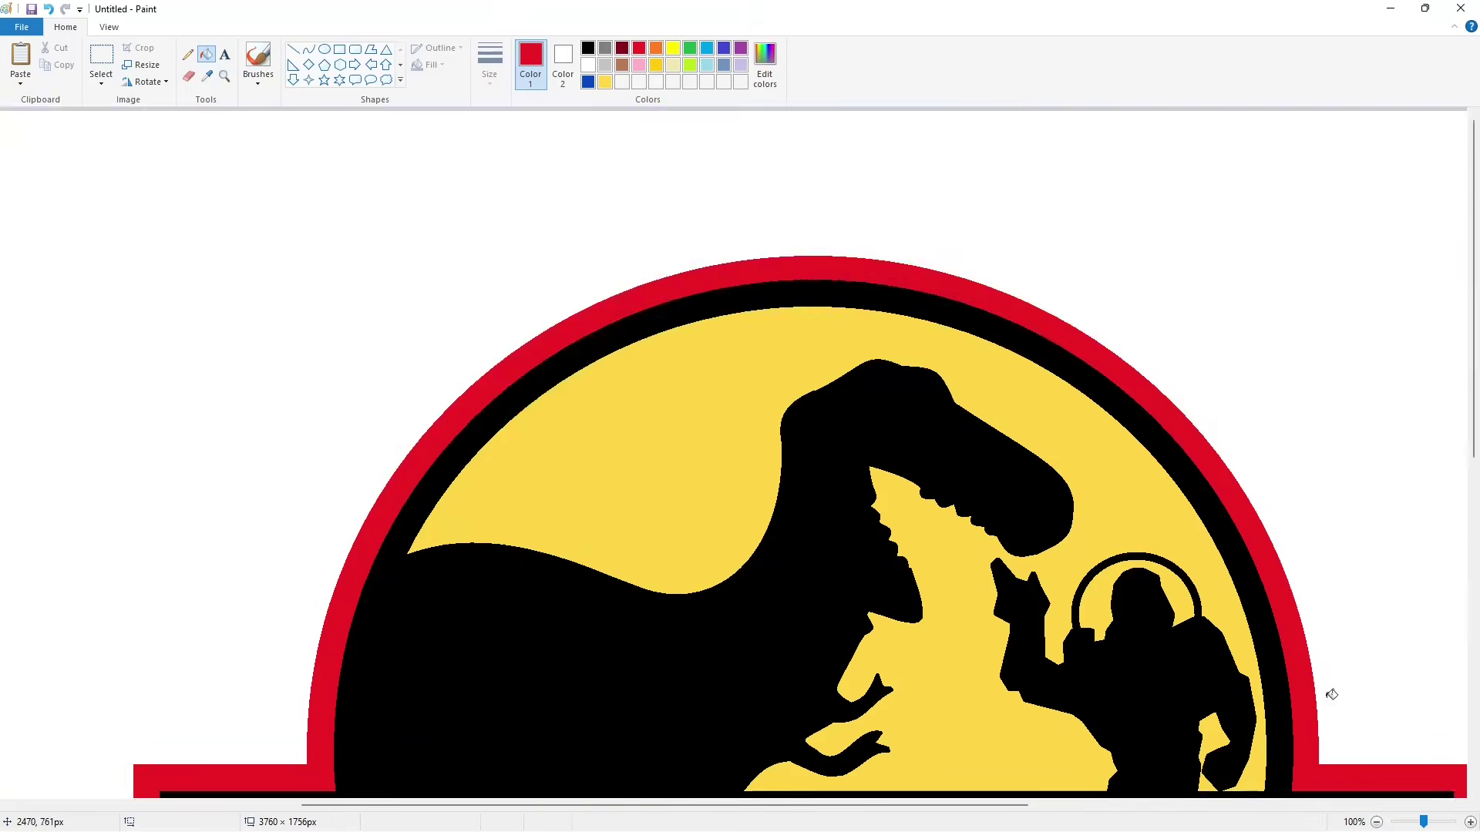
{"action": "scroll", "coordinate": [1328, 694], "scroll_direction": "down", "scroll_amount": 2}
{"action": "scroll", "coordinate": [1328, 694], "scroll_direction": "down", "scroll_amount": 1, "text": "ctrl"}
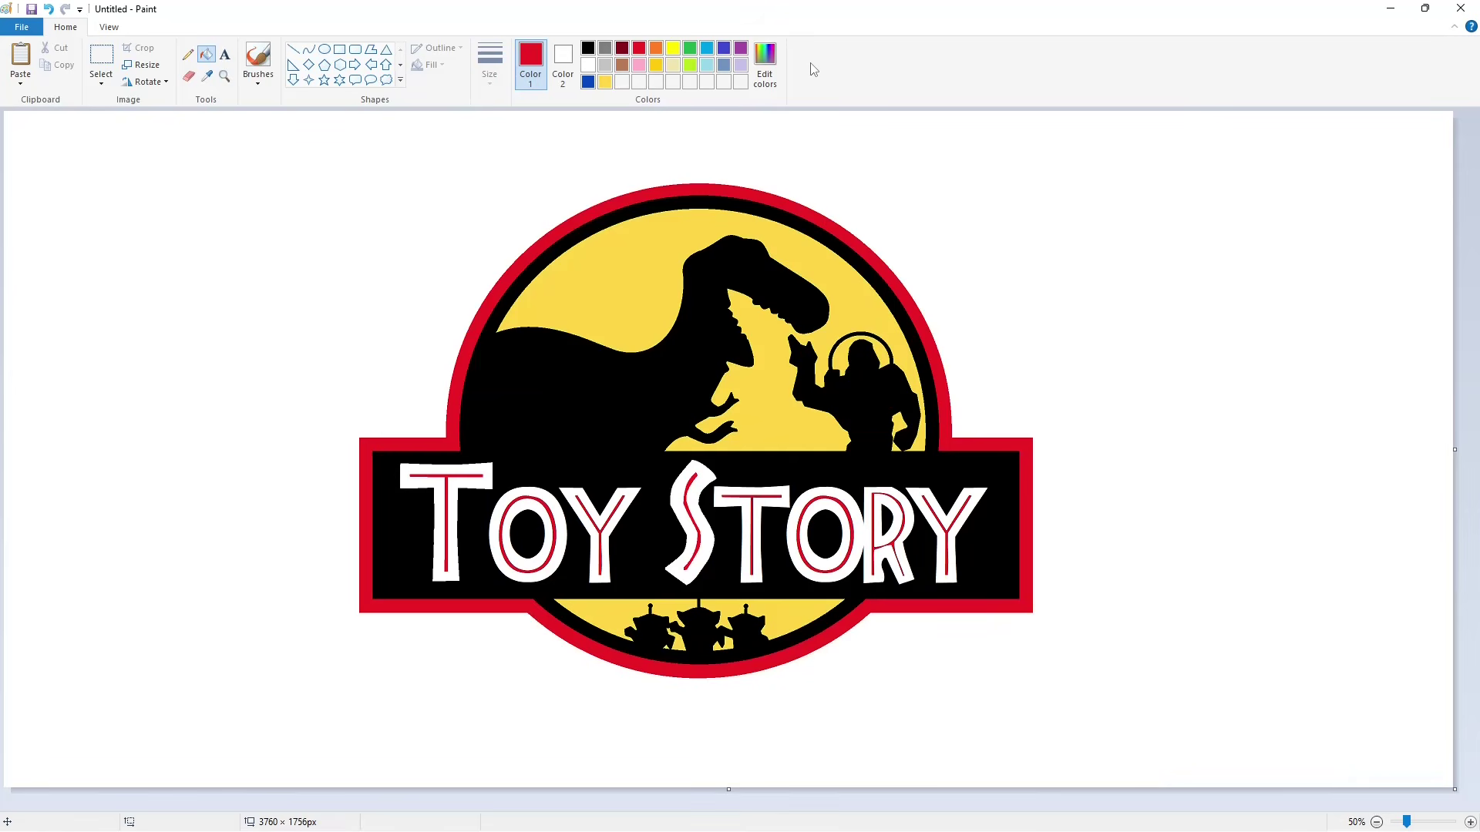